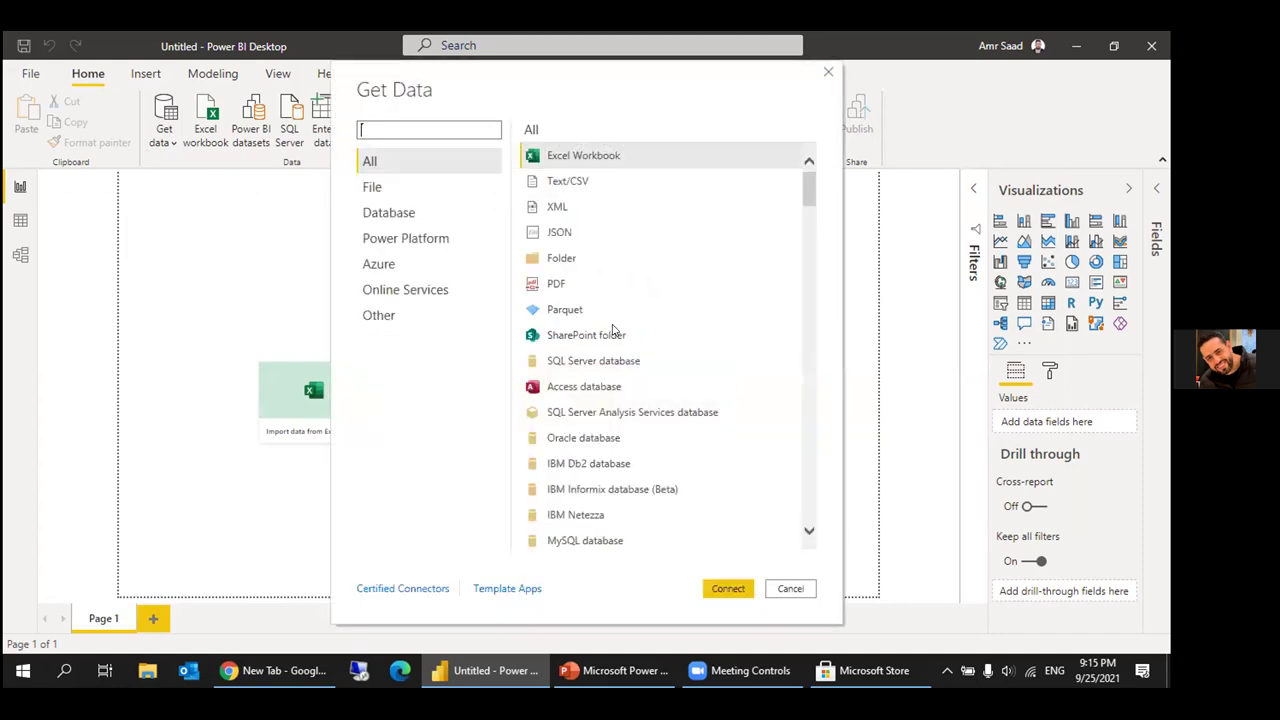
Browse the available data source connectors in the All, File and Database categories of the Get Data dialog.
scroll(795, 313, down, 10)
scroll(795, 313, down, 15)
scroll(825, 481, up, 1)
drag(825, 481, 808, 160)
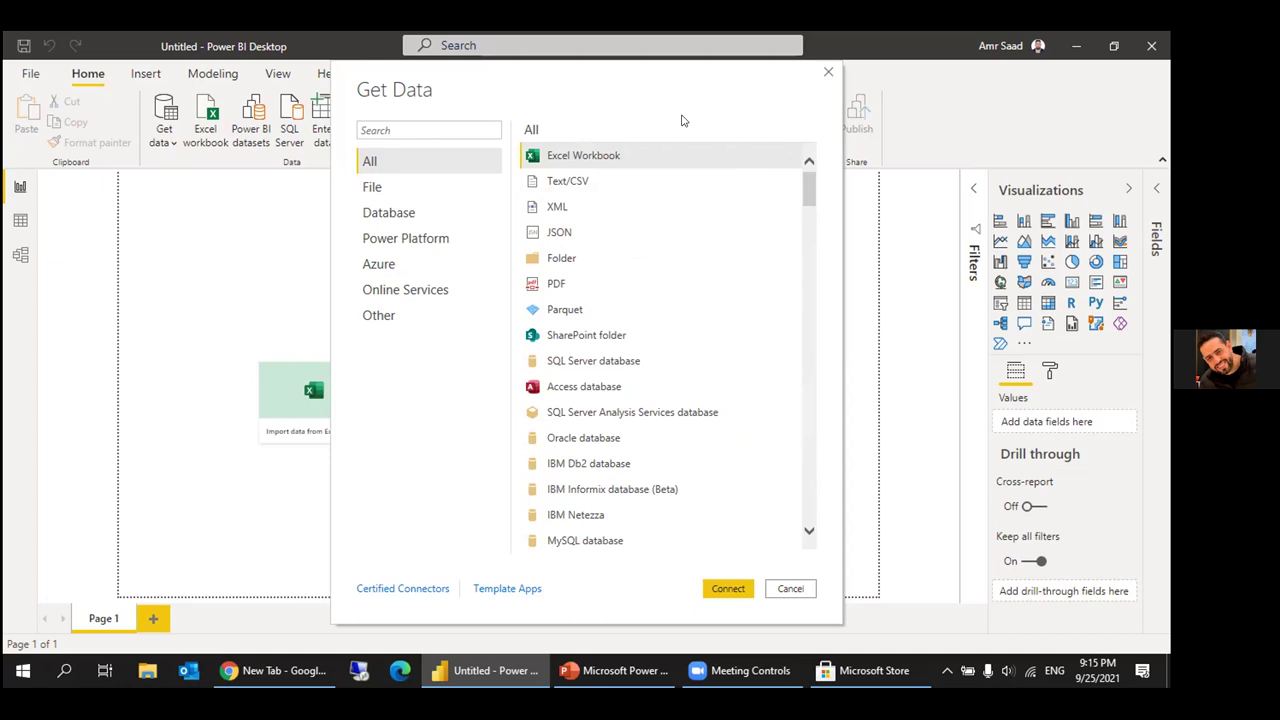
click(406, 190)
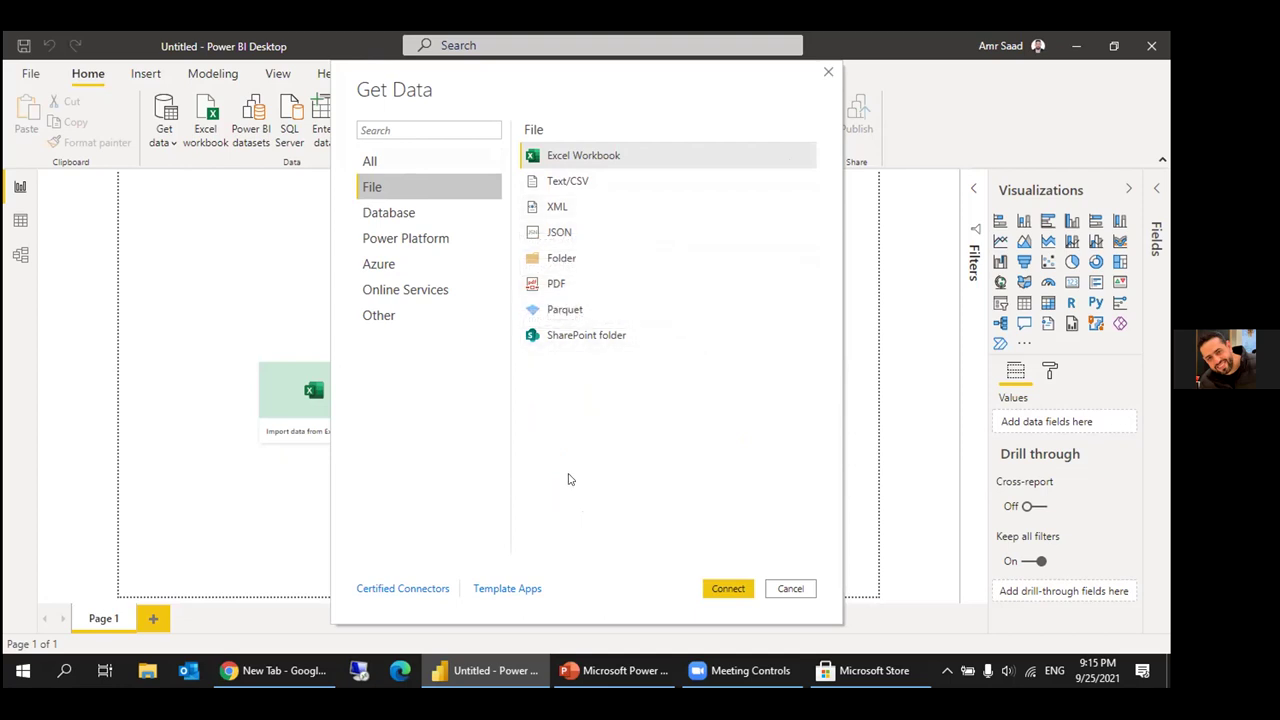
click(395, 220)
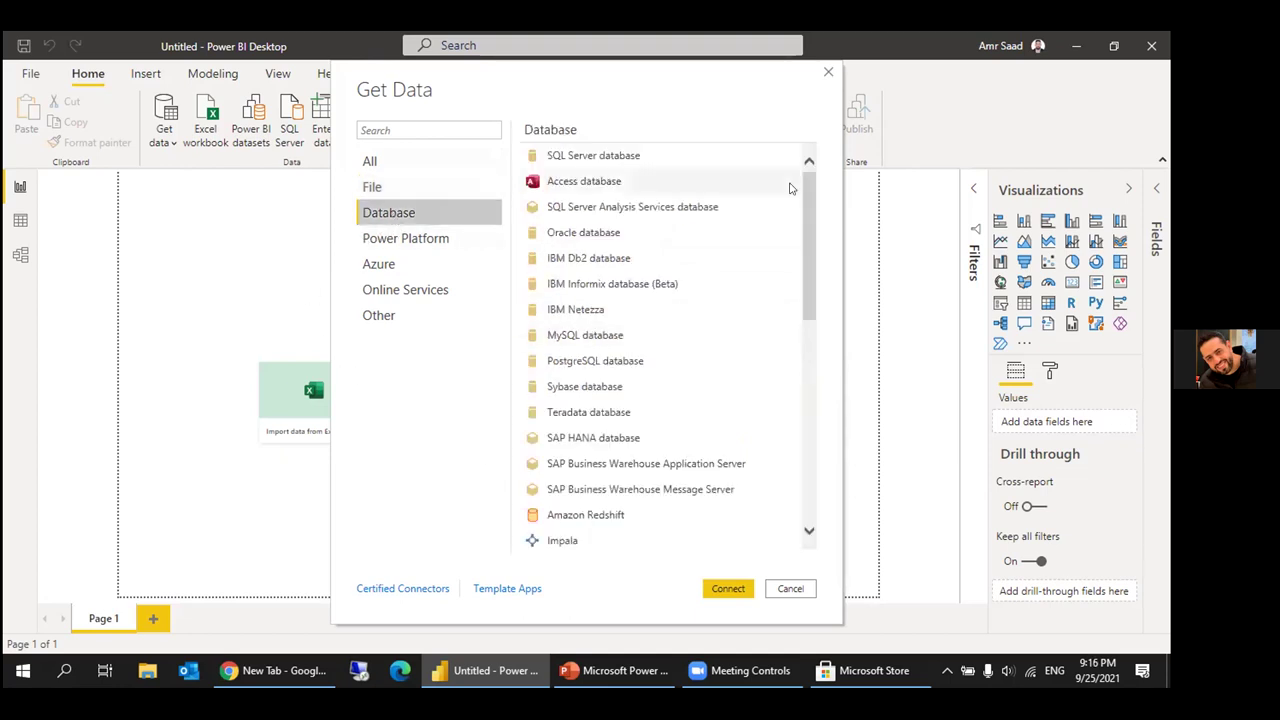
drag(811, 192, 835, 182)
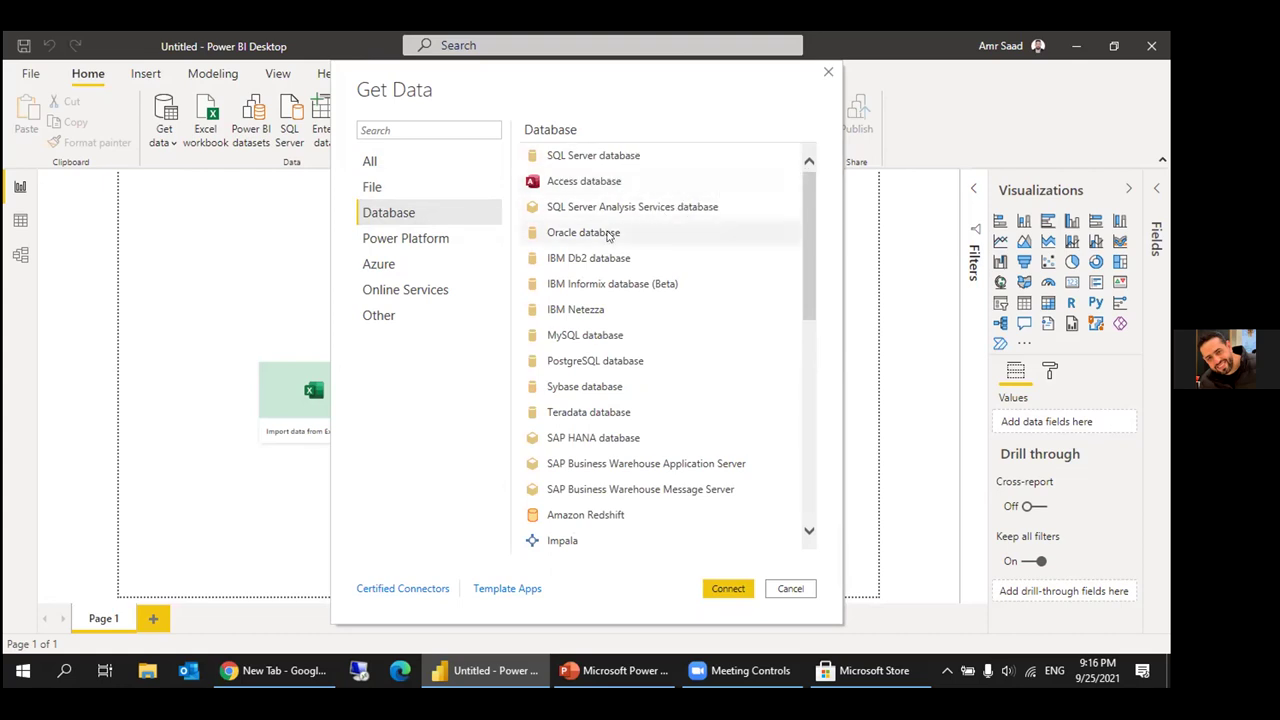
scroll(652, 285, down, 1)
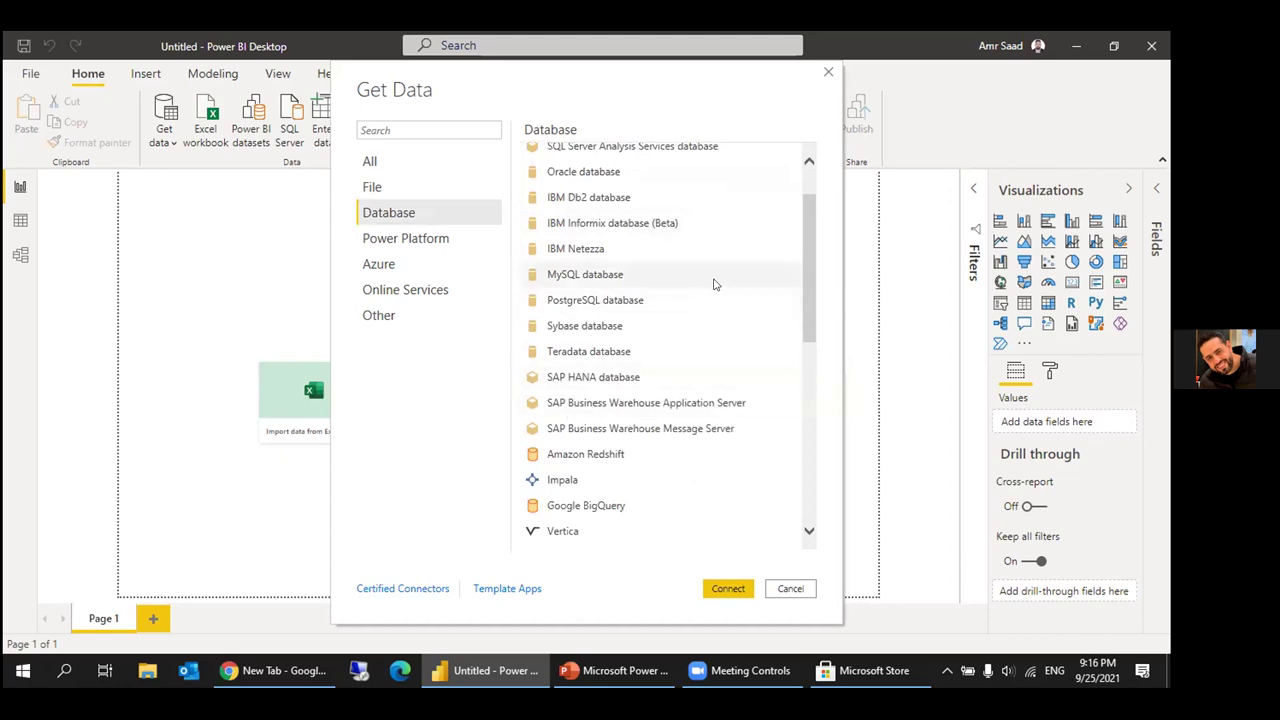
scroll(700, 270, up, 1)
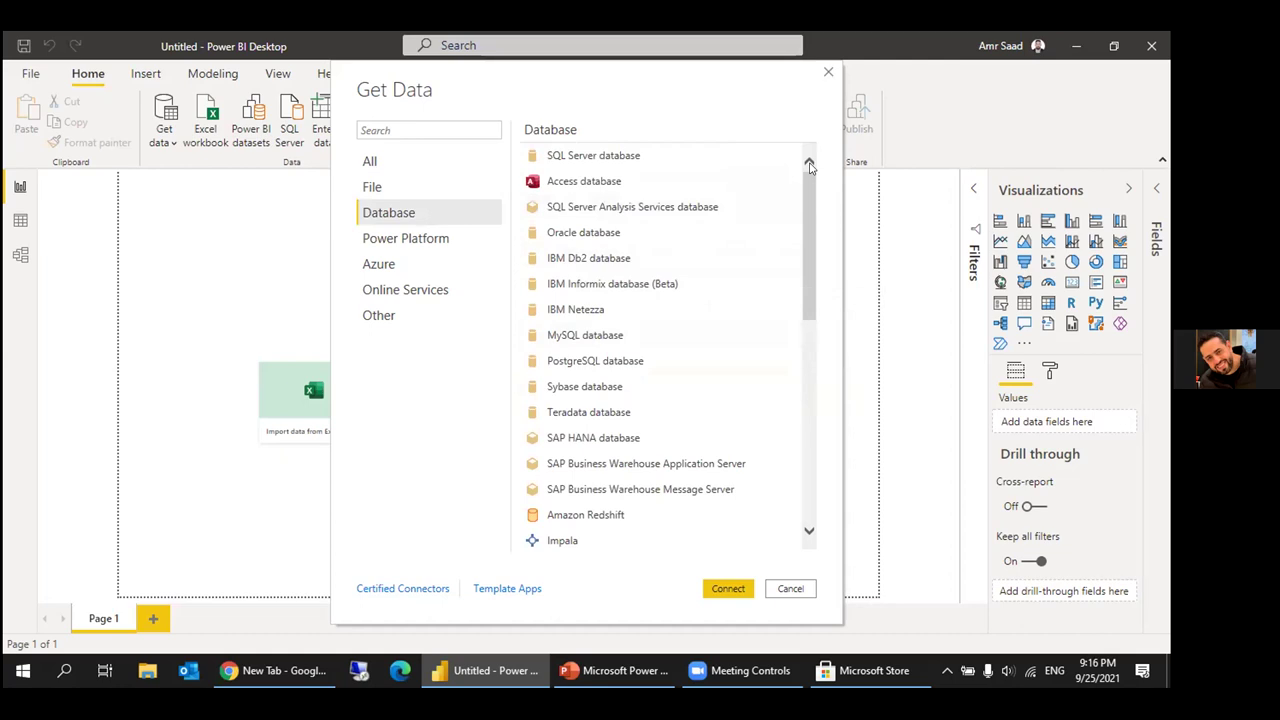
Review the connectors in the Power Platform, Azure, Online Services and Other categories.
click(435, 238)
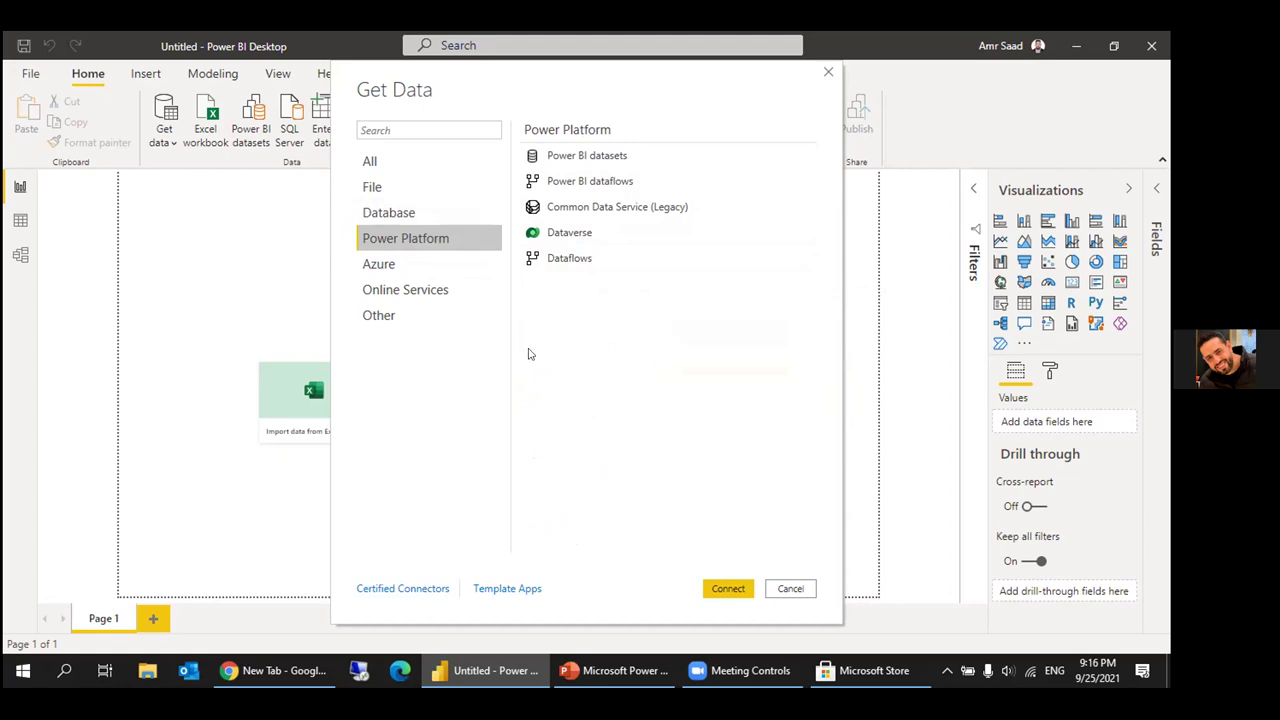
click(420, 264)
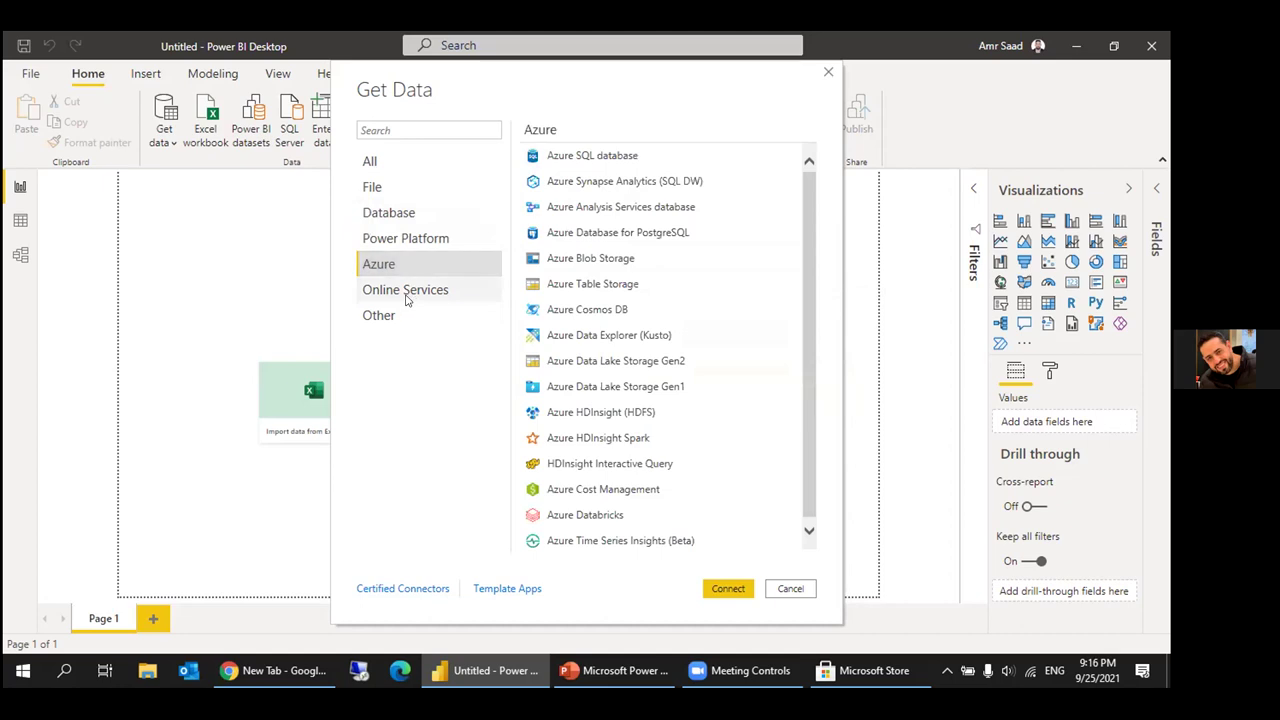
click(407, 290)
scroll(711, 237, down, 6)
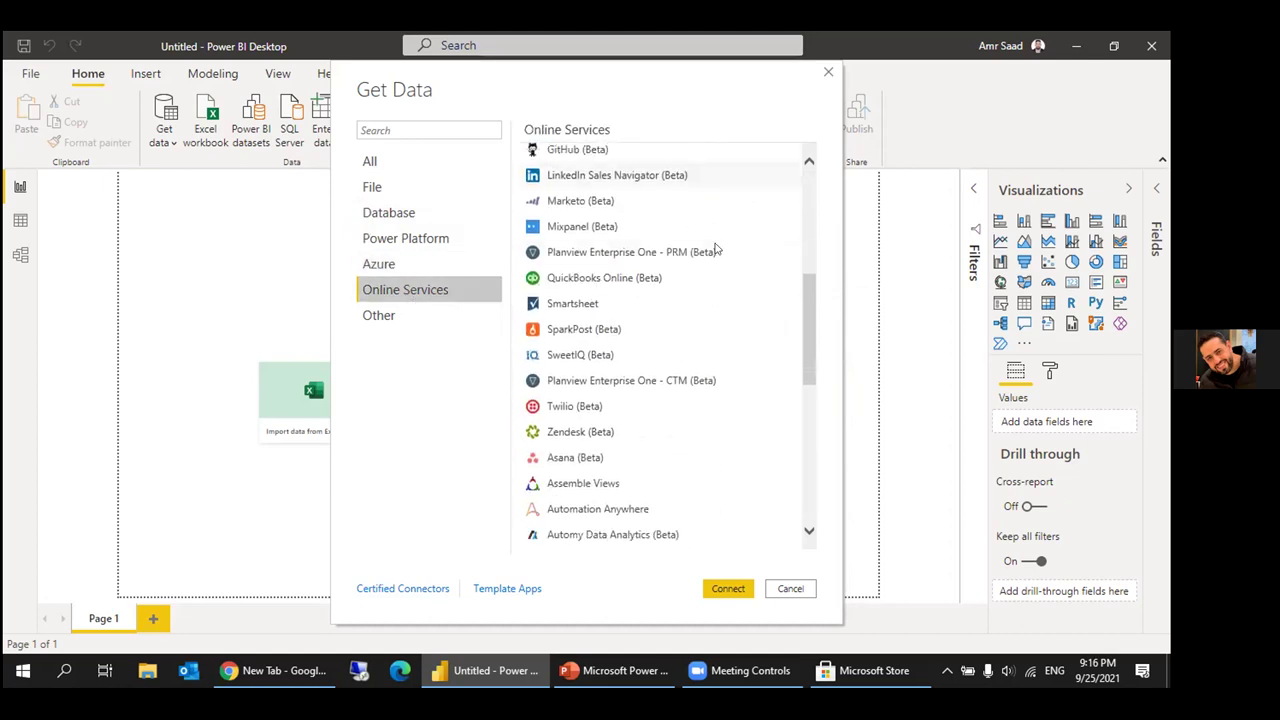
scroll(714, 251, up, 7)
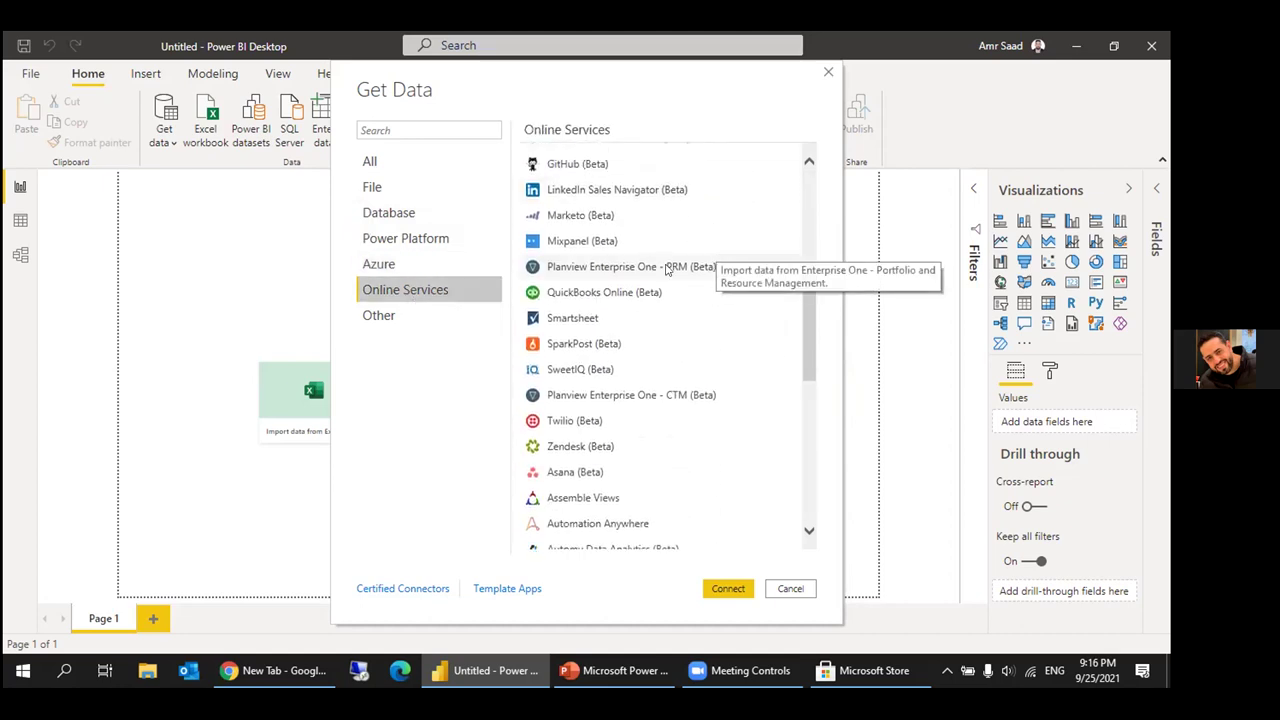
click(390, 328)
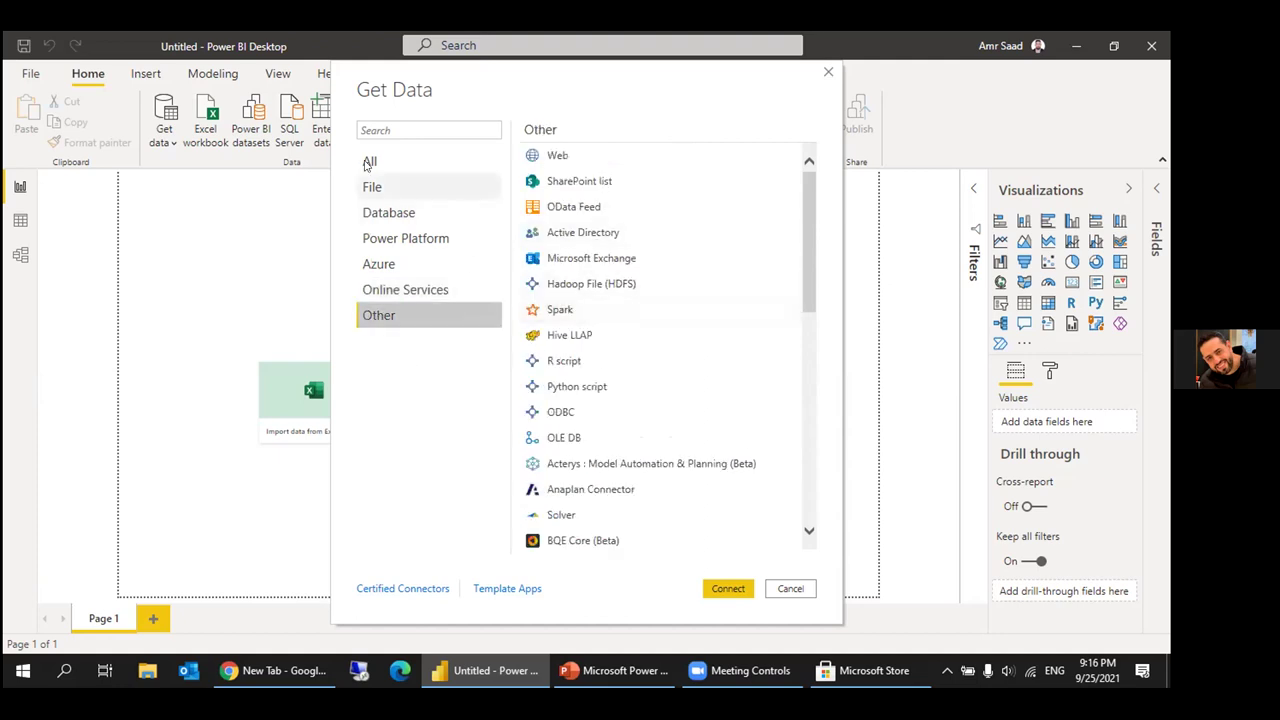
Connect to the Financial Sample file on the Desktop as an Excel Workbook data source.
click(435, 148)
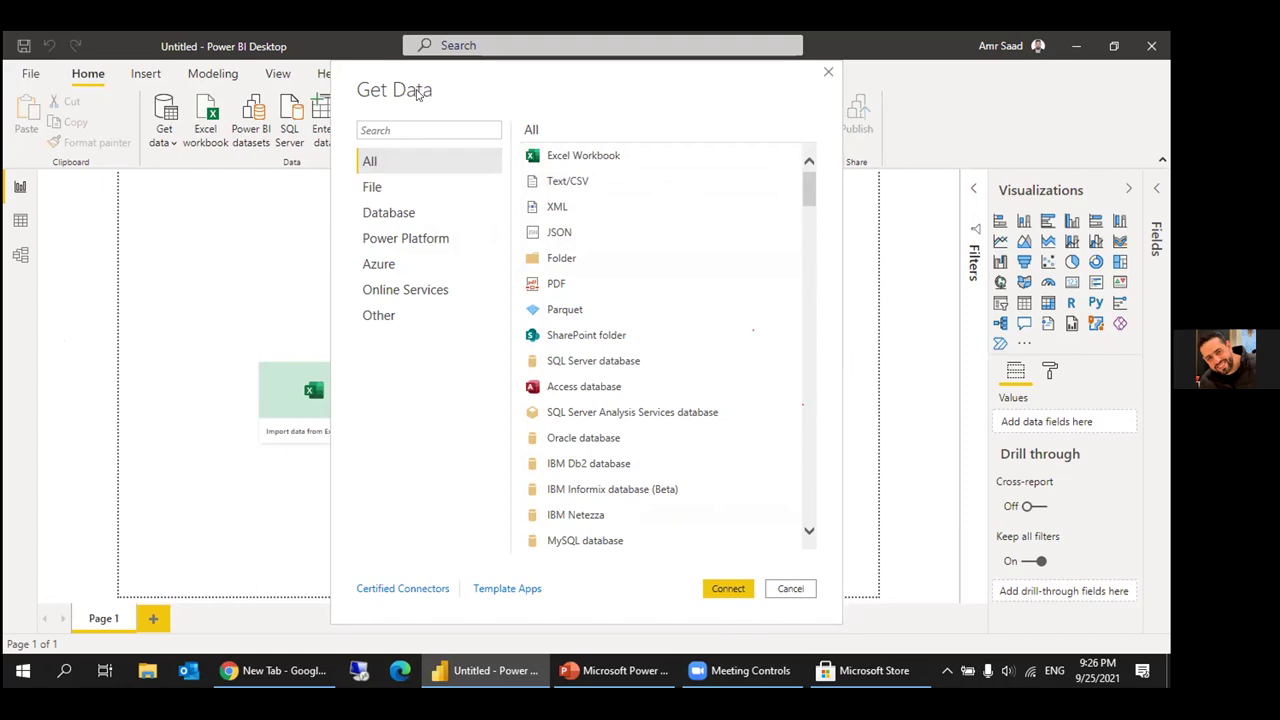
drag(394, 118, 384, 125)
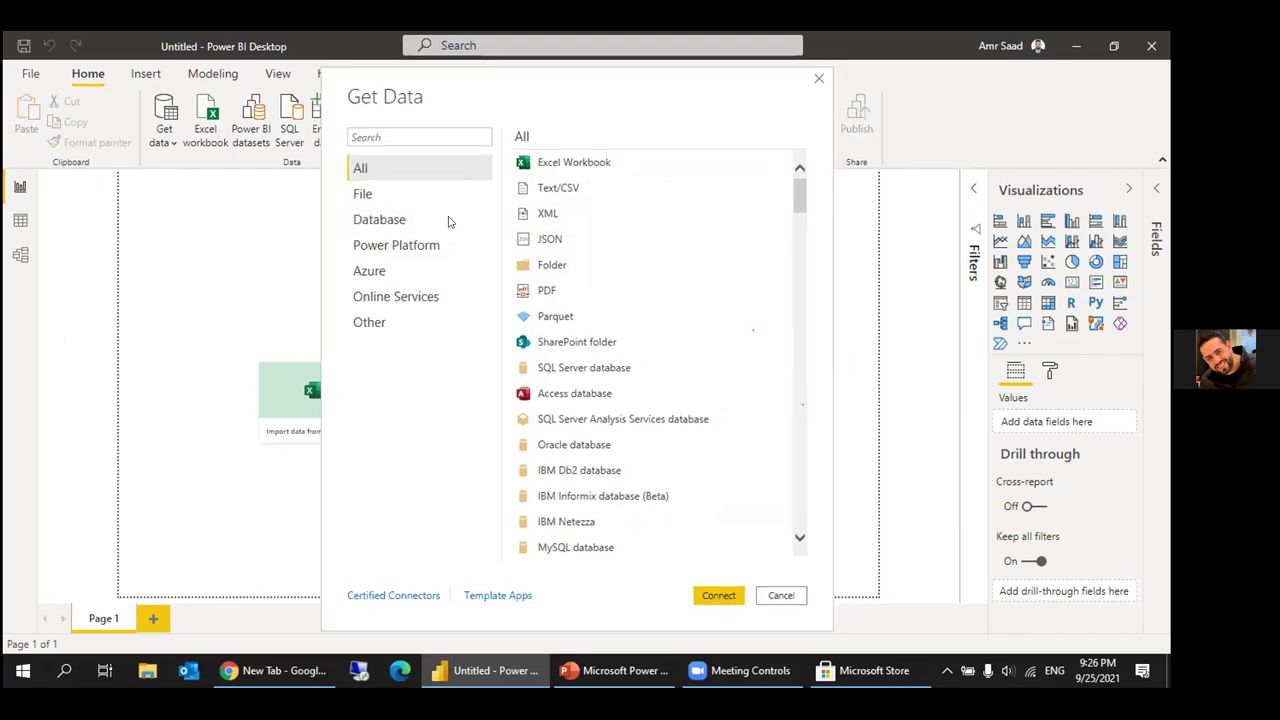
click(558, 167)
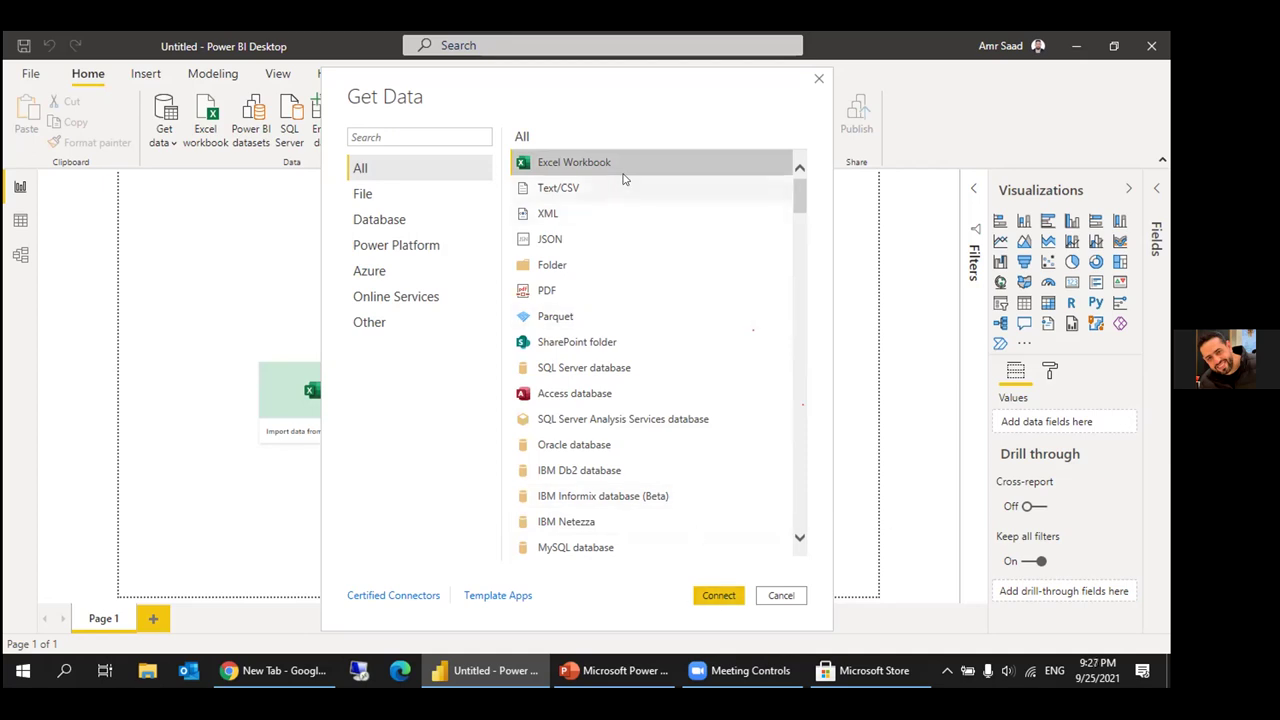
click(717, 597)
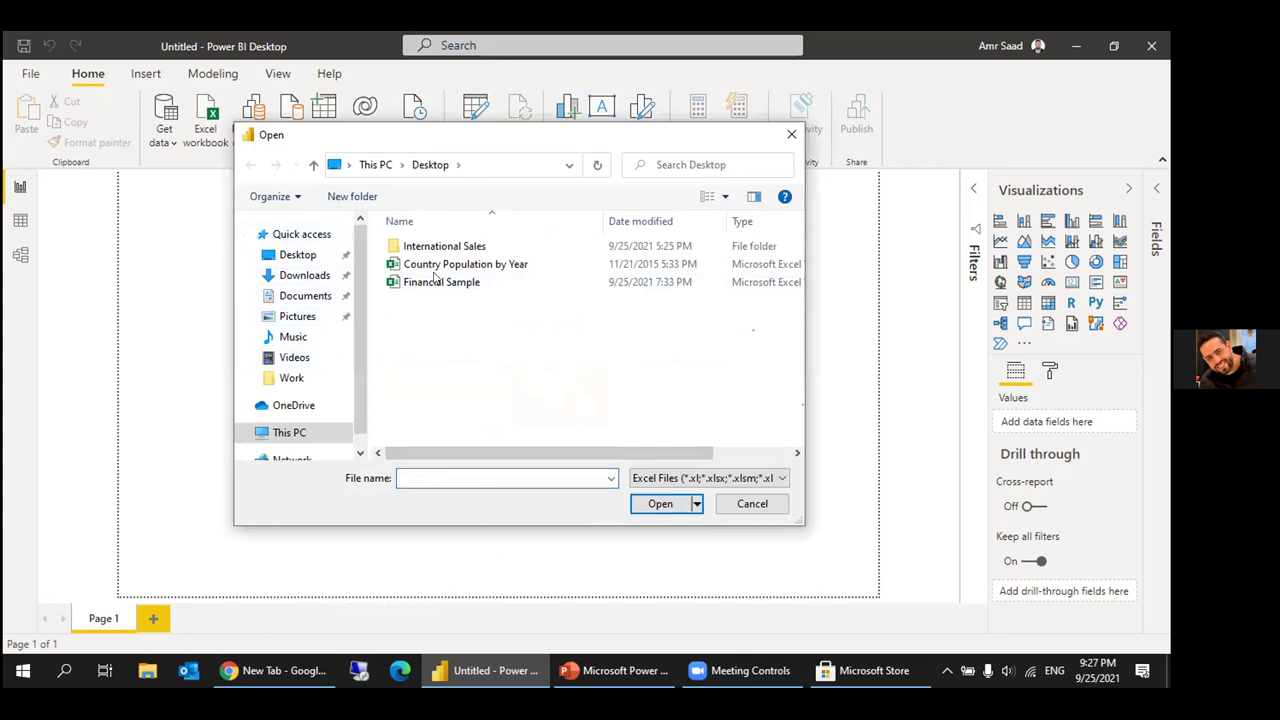
click(582, 285)
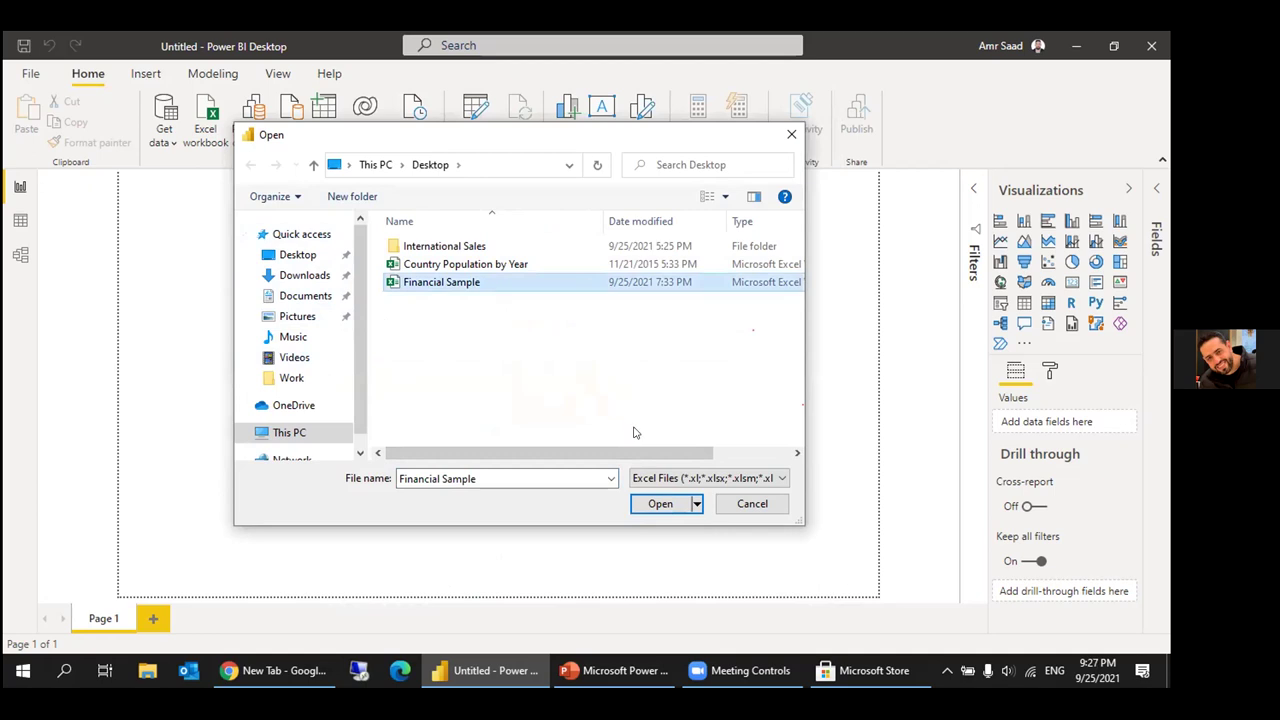
click(662, 505)
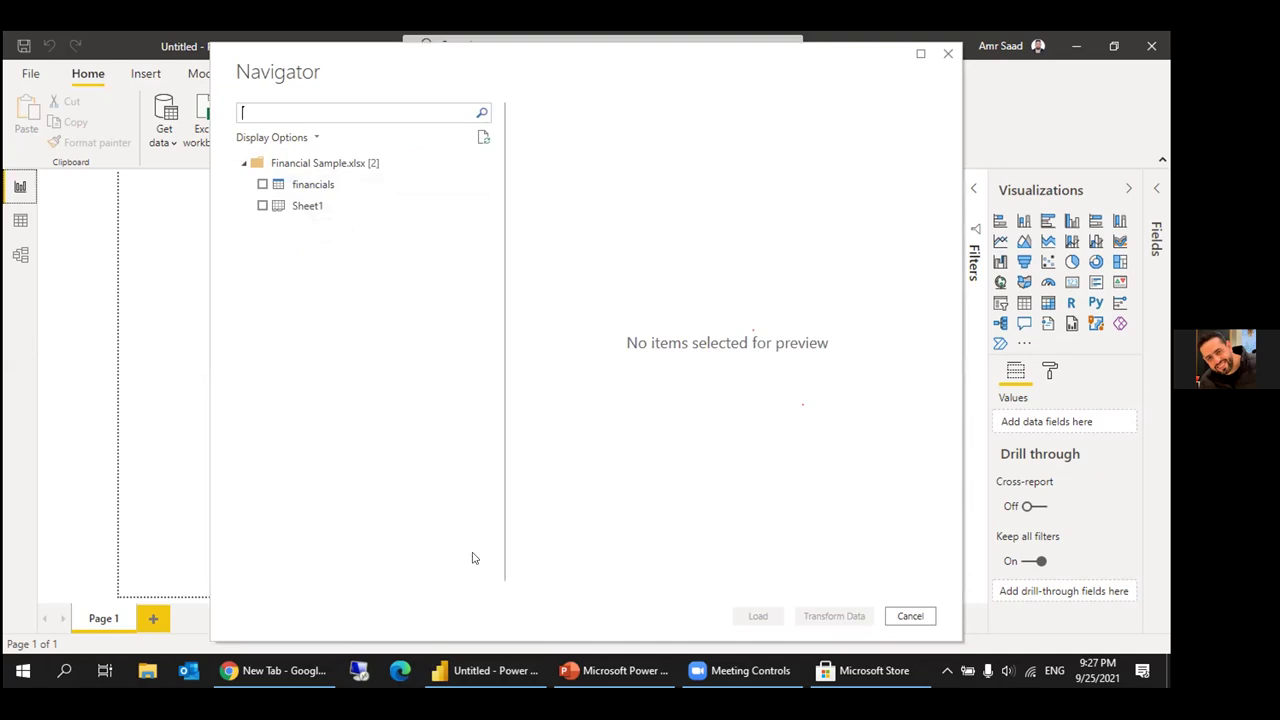
Open the Financial Sample workbook from the Desktop folder in Excel, check its table name, and return to the Power BI Navigator.
key(super+e)
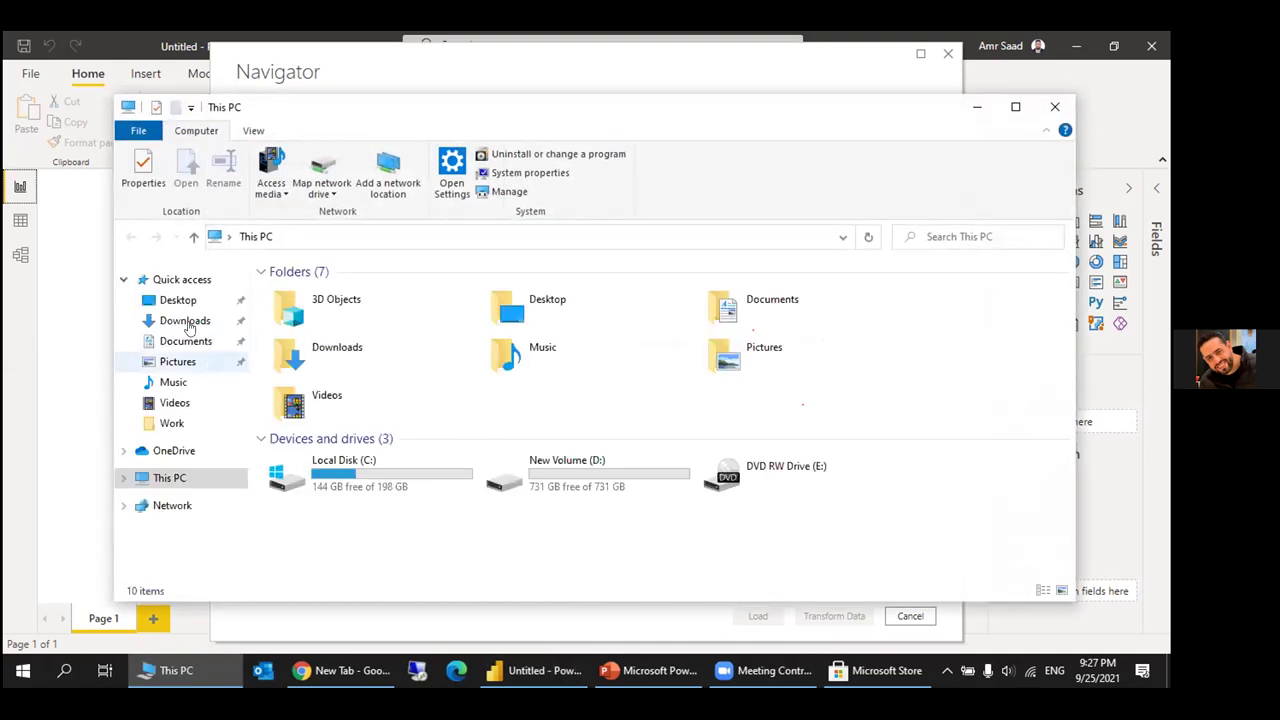
click(176, 300)
click(343, 327)
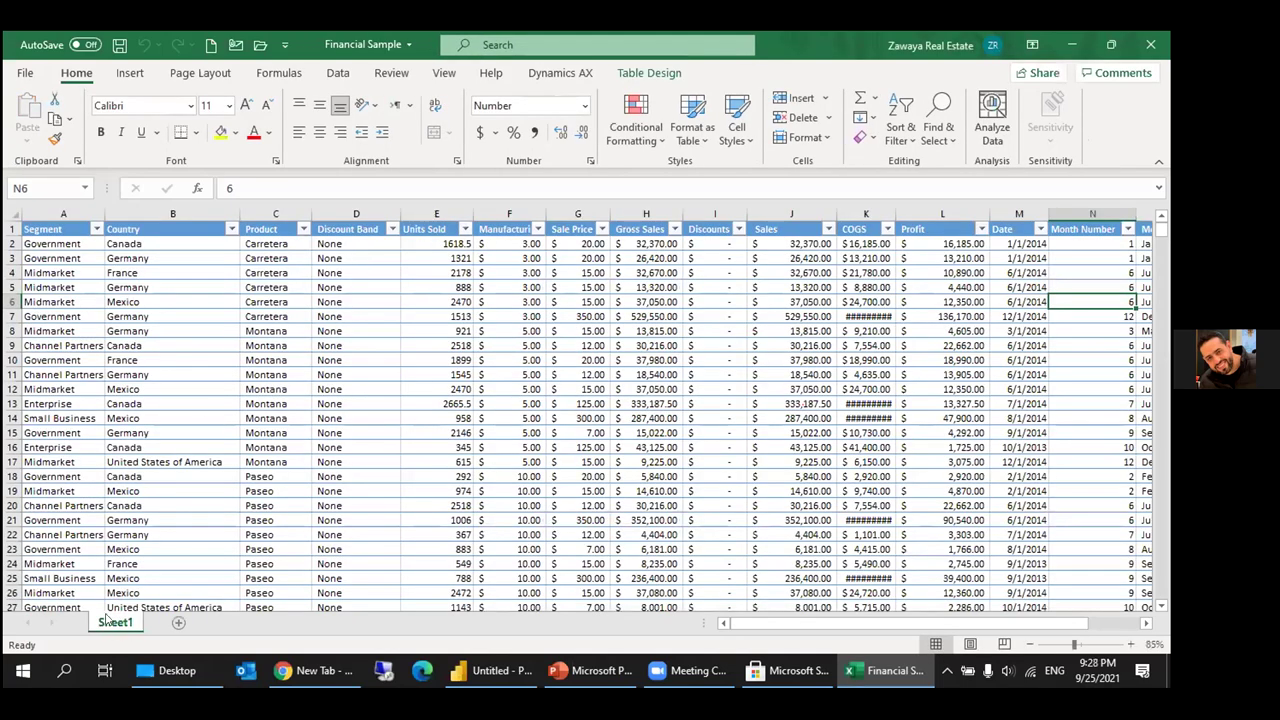
click(139, 227)
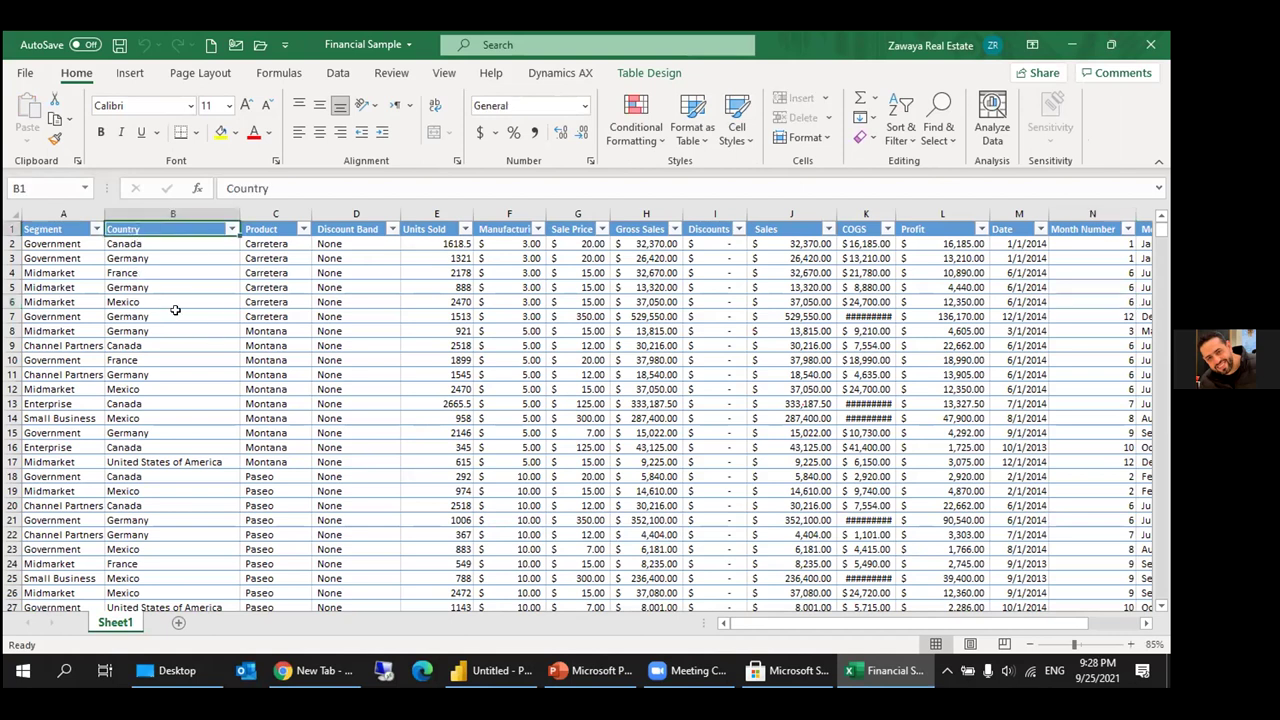
click(668, 73)
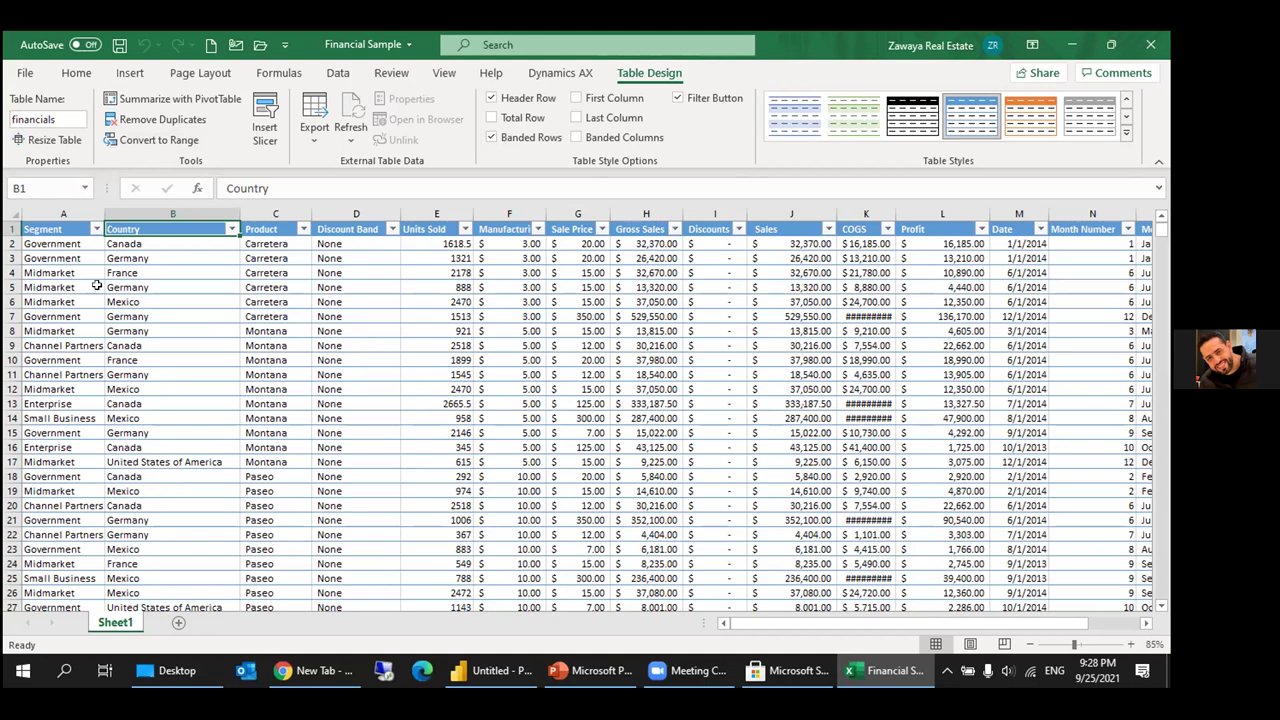
click(48, 228)
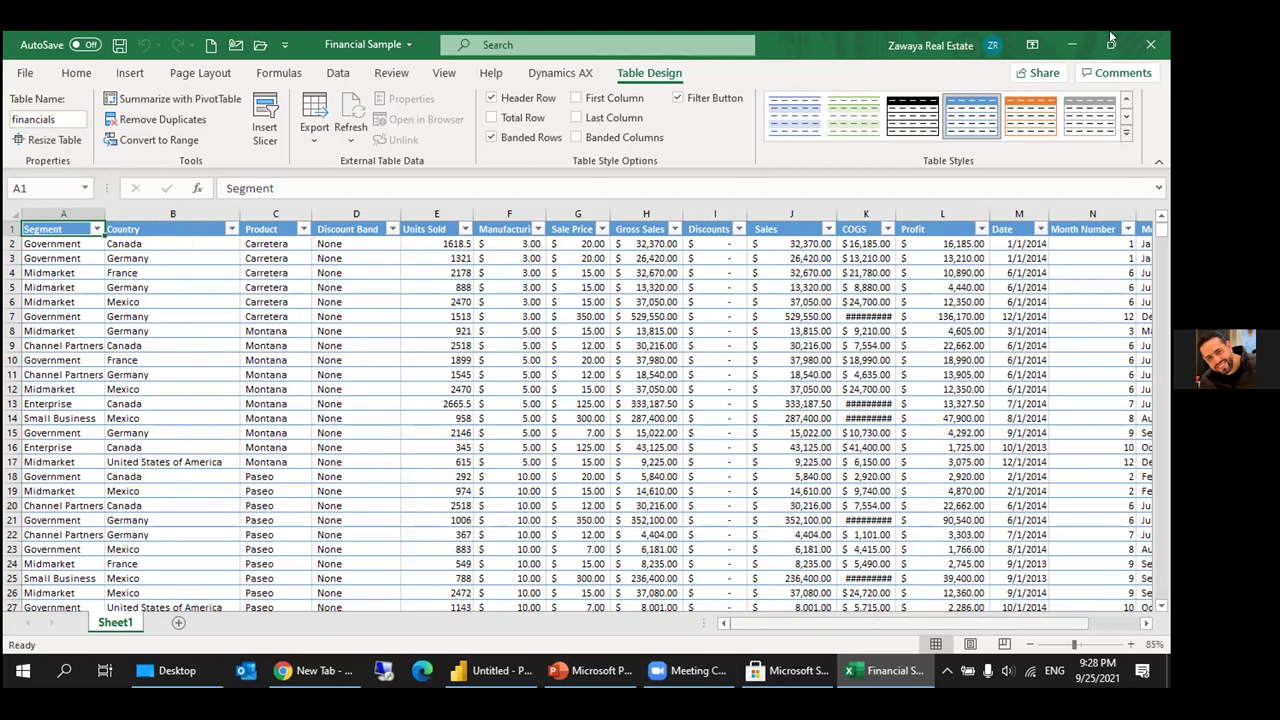
click(1151, 44)
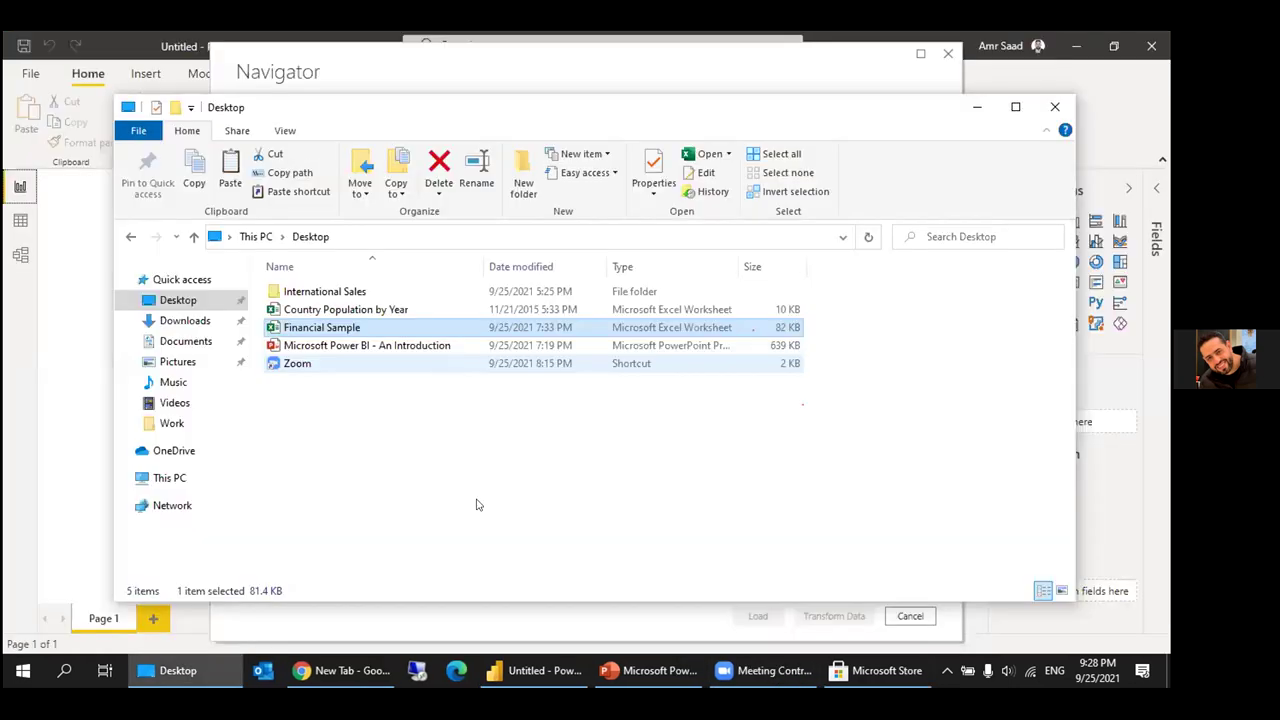
click(977, 106)
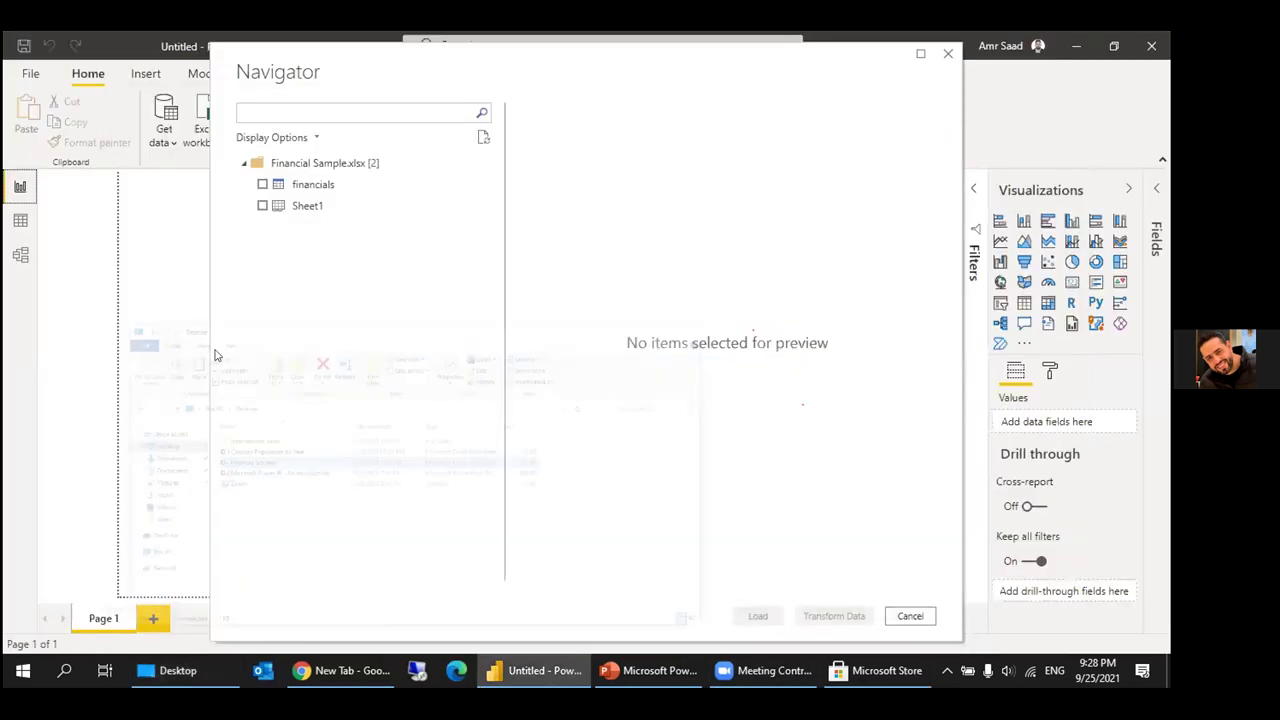
Preview the financials table, mark it for import and open it for transformation in the Power Query Editor.
click(295, 185)
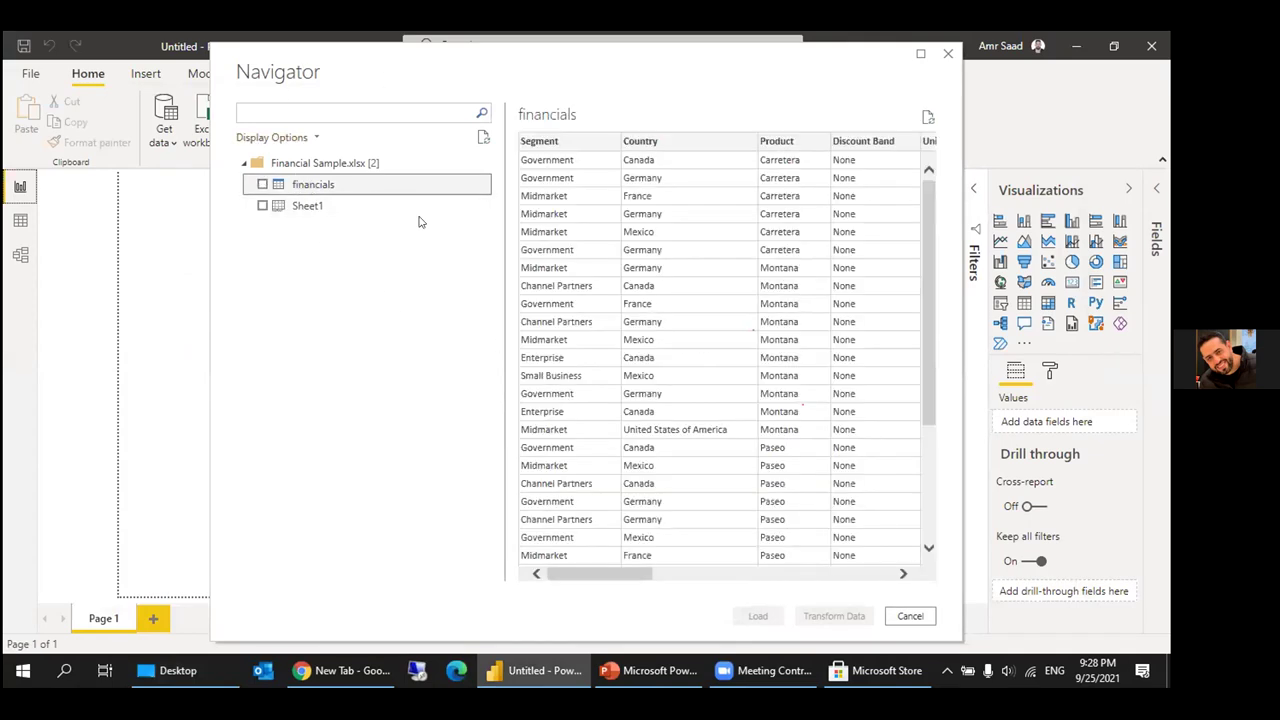
drag(608, 574, 557, 565)
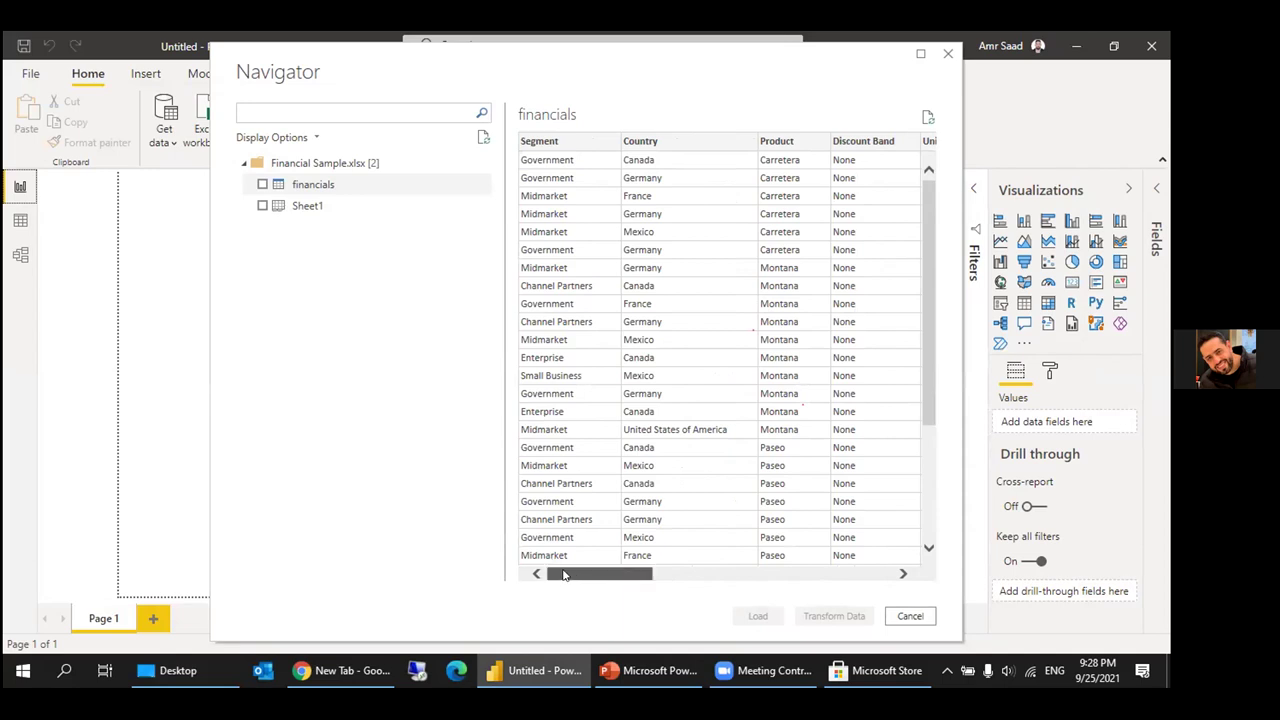
drag(569, 574, 532, 565)
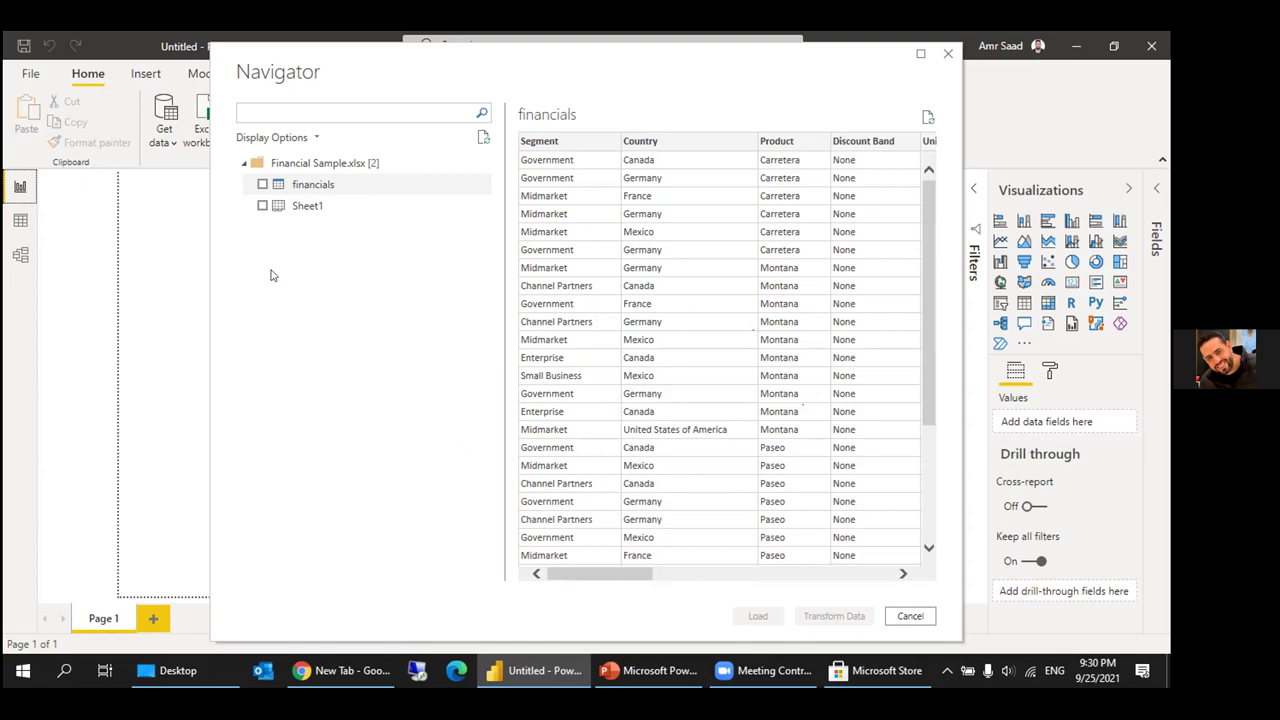
click(262, 186)
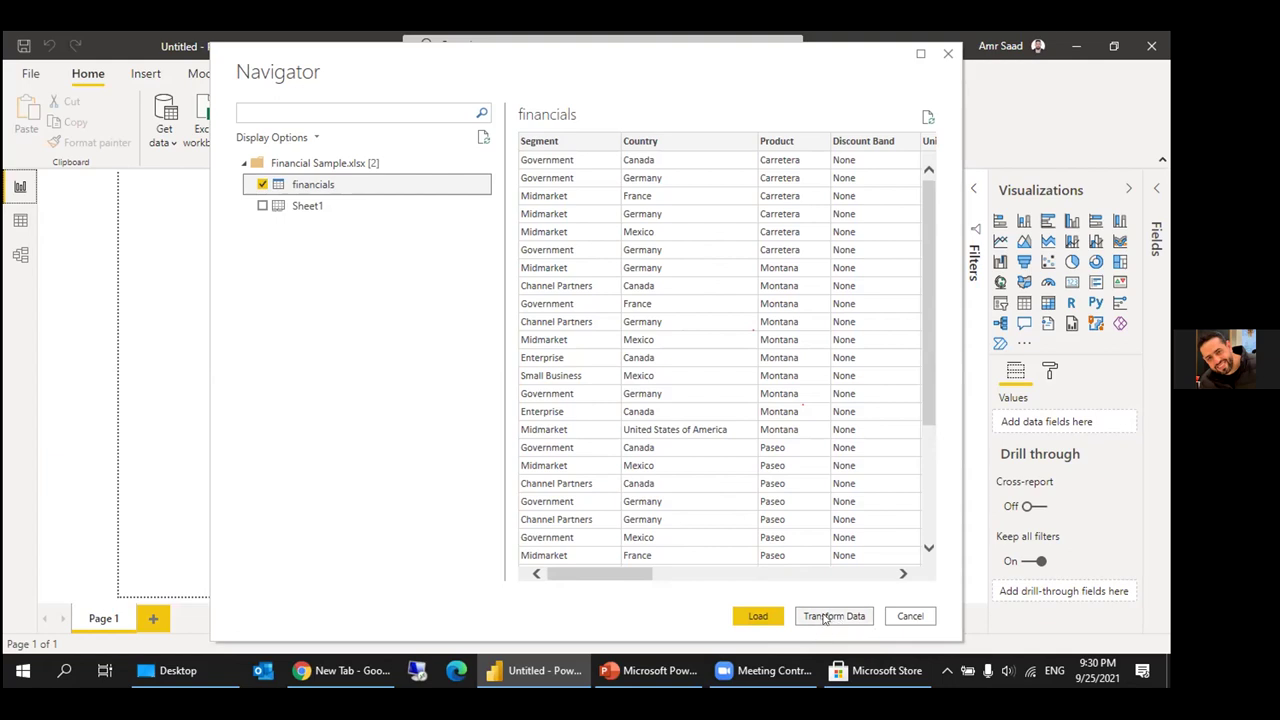
click(825, 618)
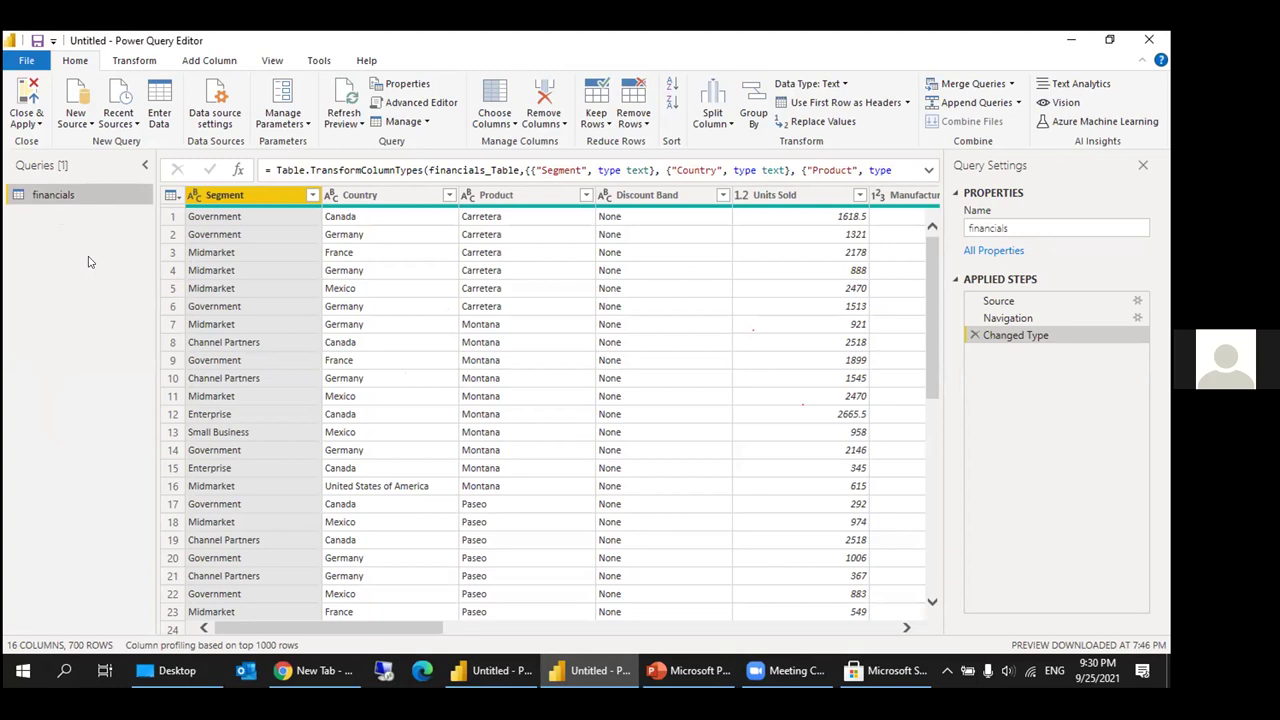
click(140, 36)
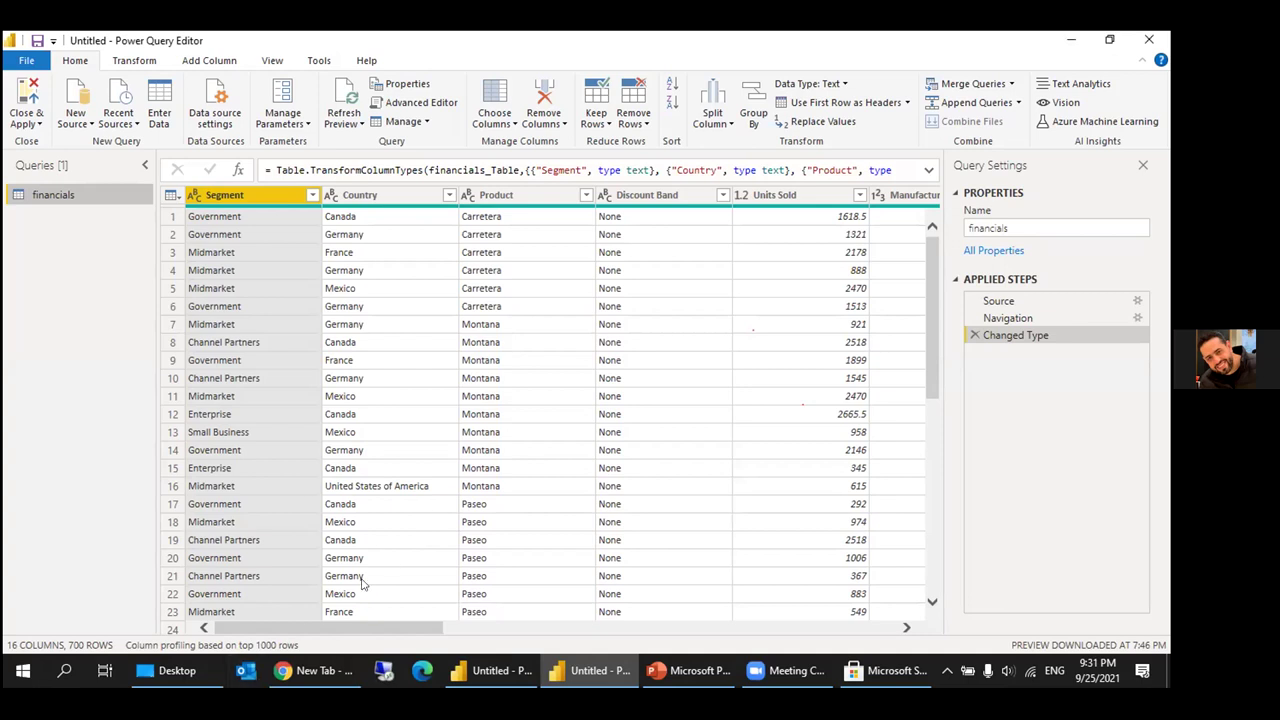
Reopen the Financial Sample workbook from the Desktop folder in Excel.
click(177, 670)
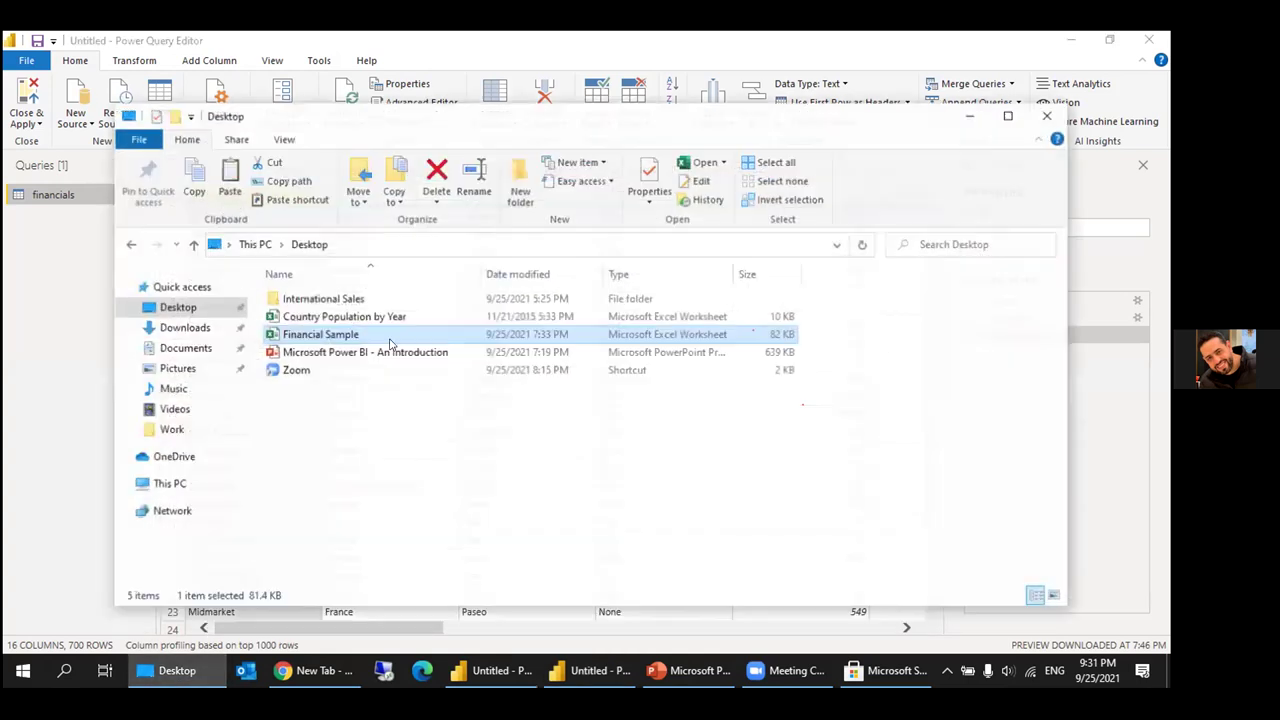
double_click(403, 327)
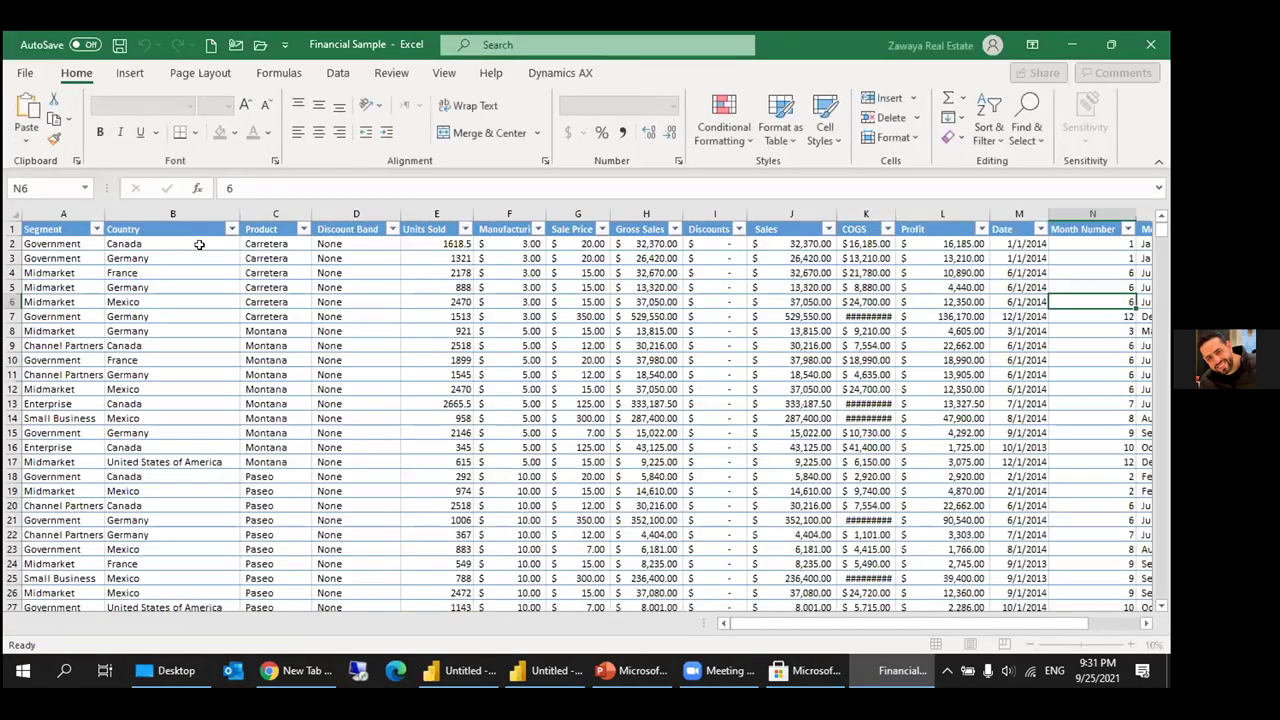
click(200, 247)
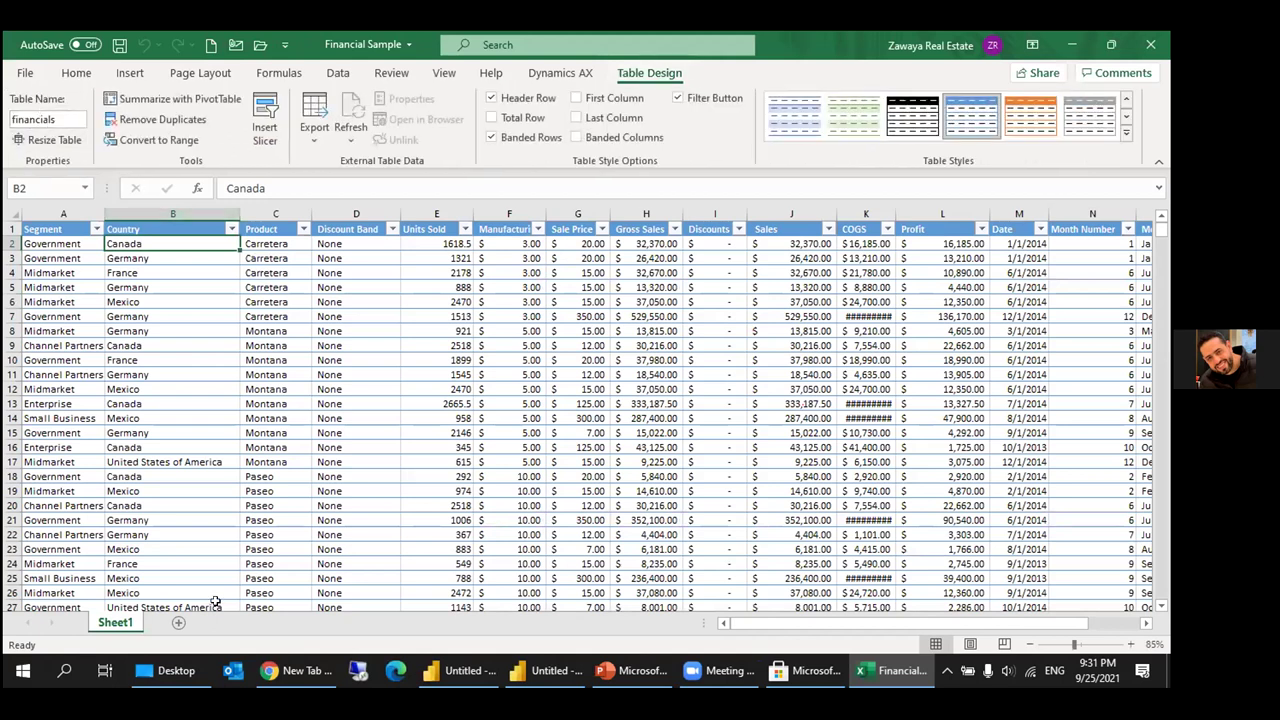
Add a new worksheet to the workbook and enter the headers Department and Name in C2:D2.
click(178, 620)
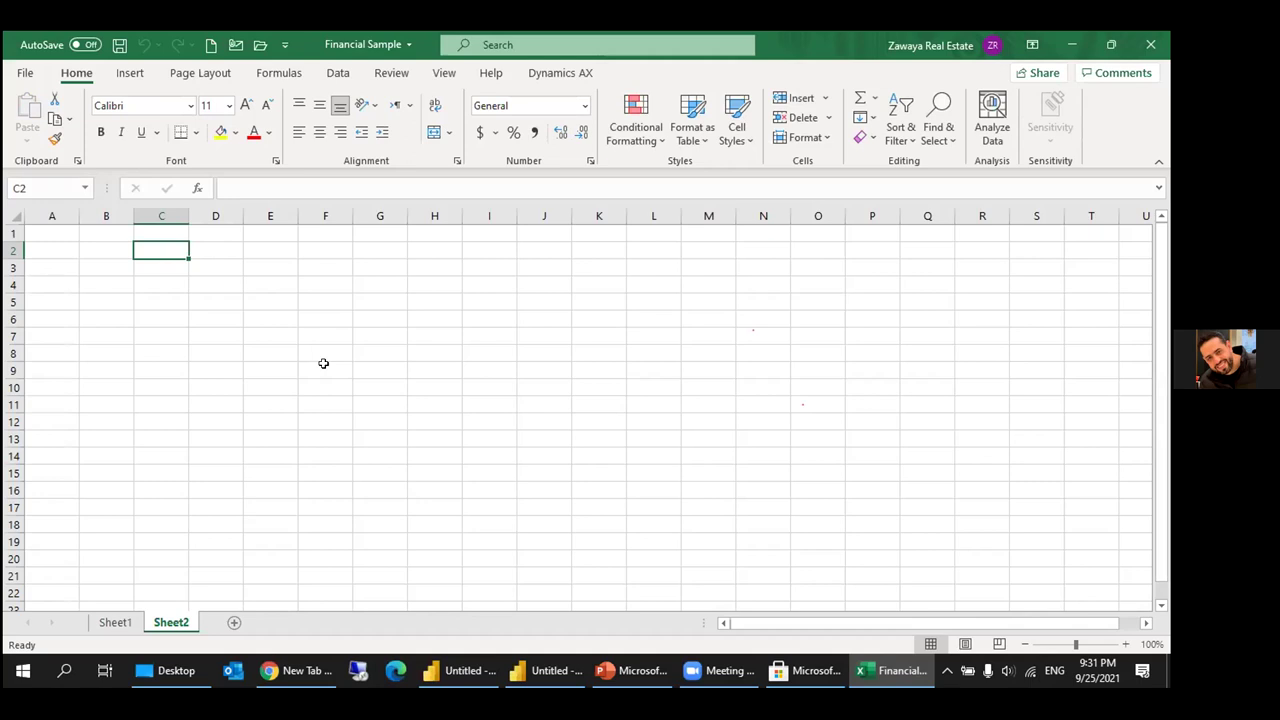
text(Depar)
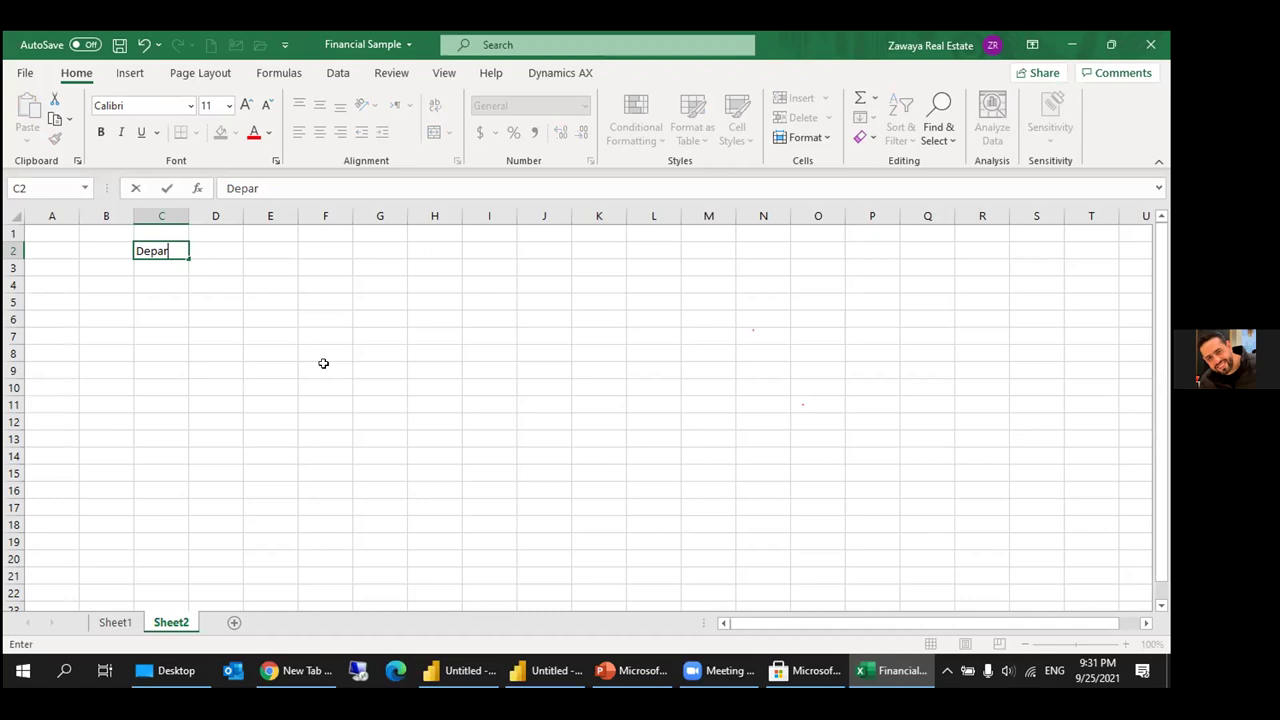
text(t)
text(t)
key(Tab)
text(Name)
Enter the headers Employee, Name and Department in cells G2 to I2 of Sheet2.
key(Tab)
key(Tab)
key(Tab)
text(Employee)
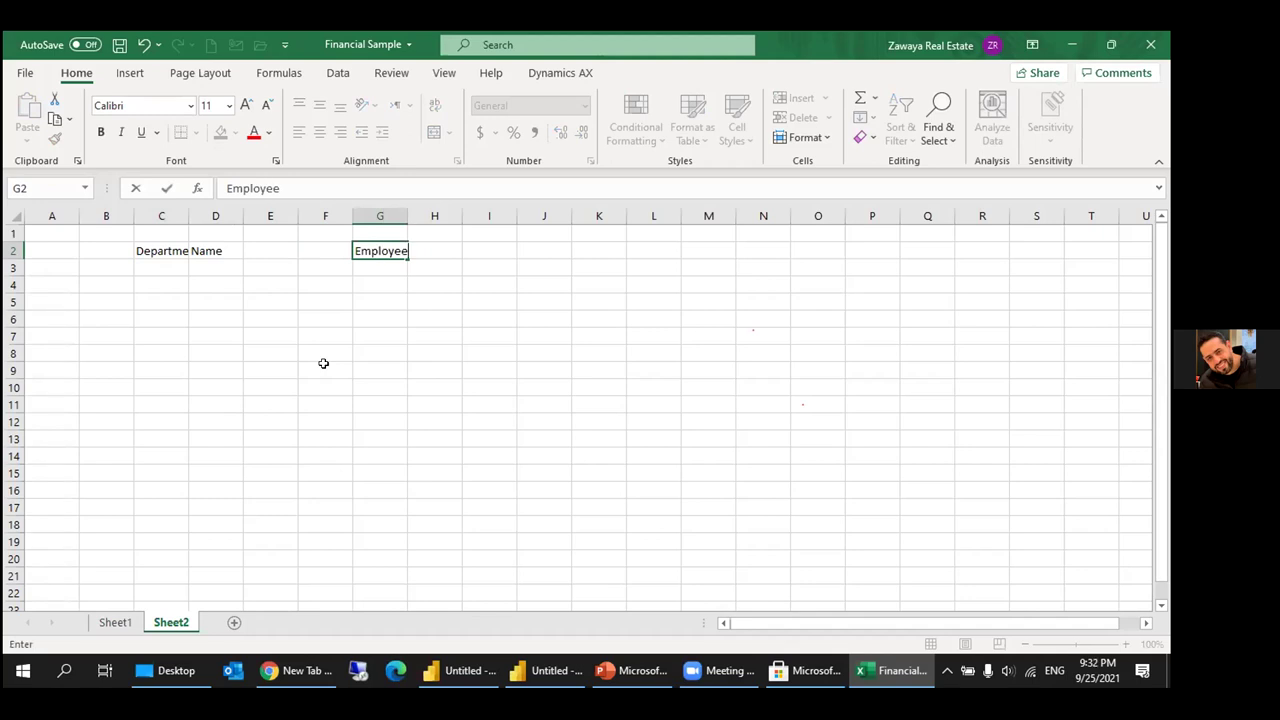
key(Tab)
text(Name)
key(Tab)
text(Department)
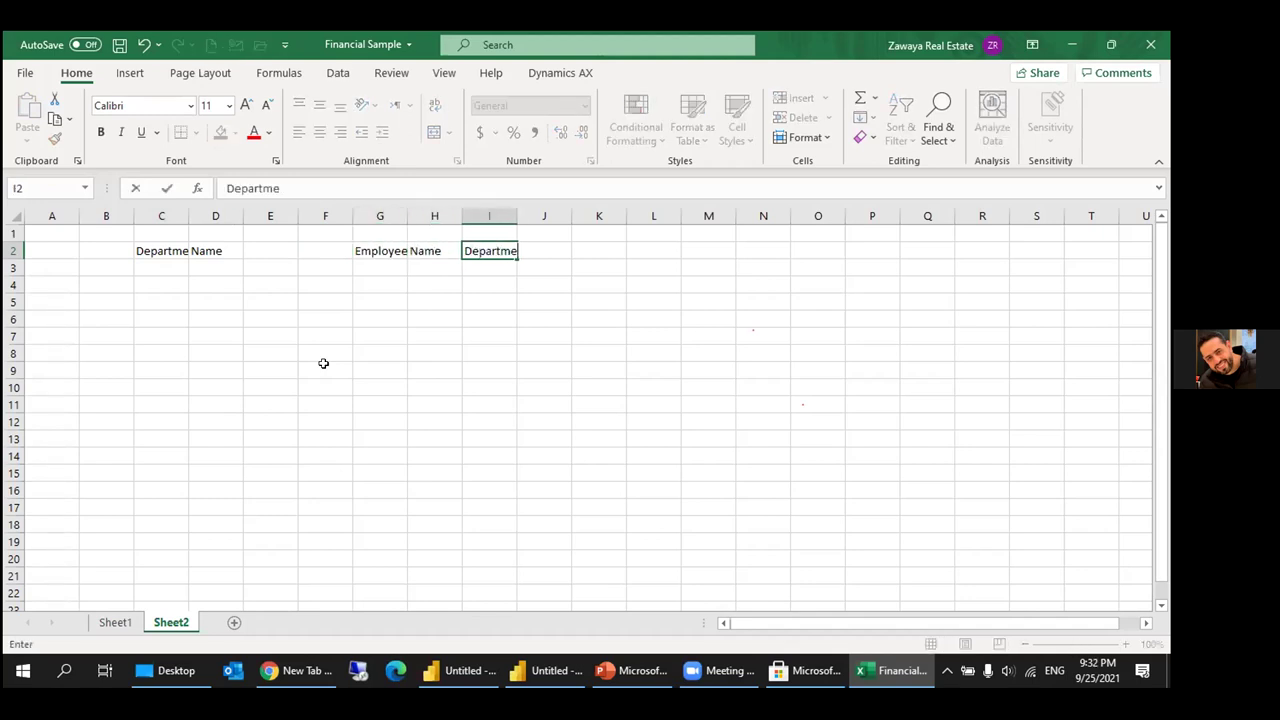
key(Return)
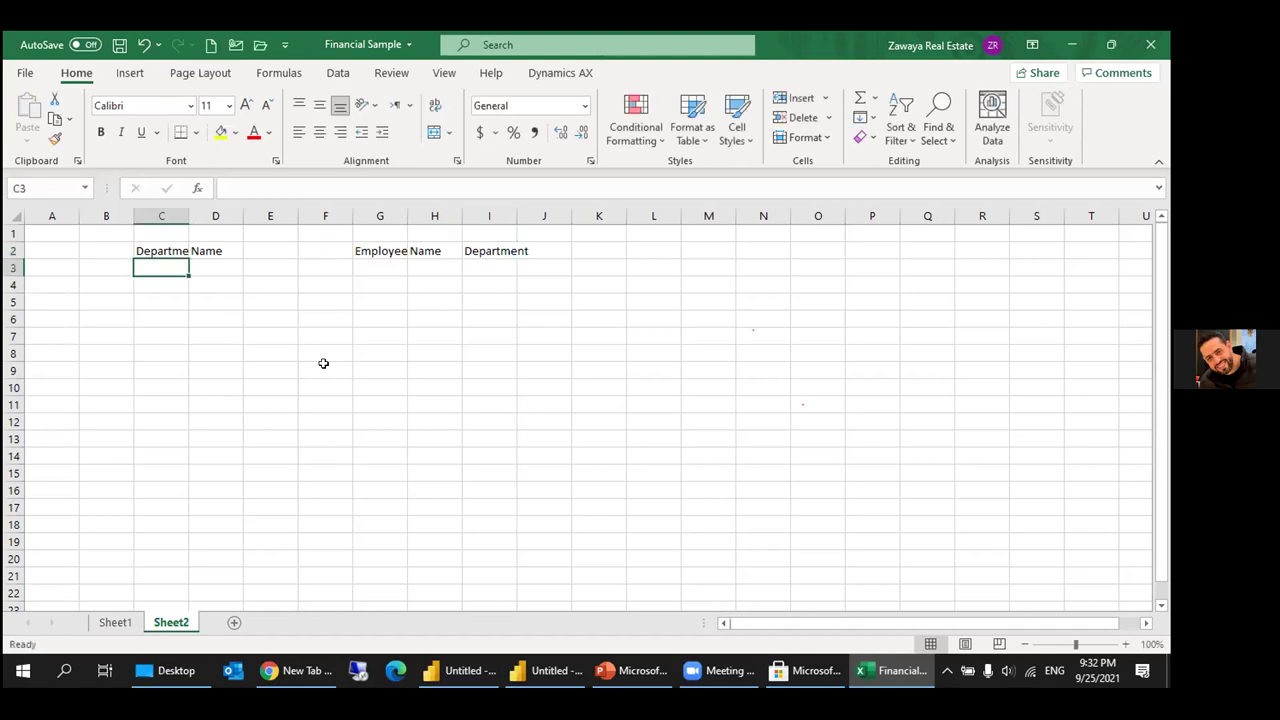
Fill the department list with two rows: IT with name IT, and Fin with name Finance.
text(IT)
key(Tab)
text(IT)
key(Return)
text(Fin)
key(Tab)
text(Finance)
Fill the first employee row in G3:I3 with code E001, the employee's first name and department IT.
key(Right)
key(Right)
key(Right)
key(Up)
key(Up)
key(Down)
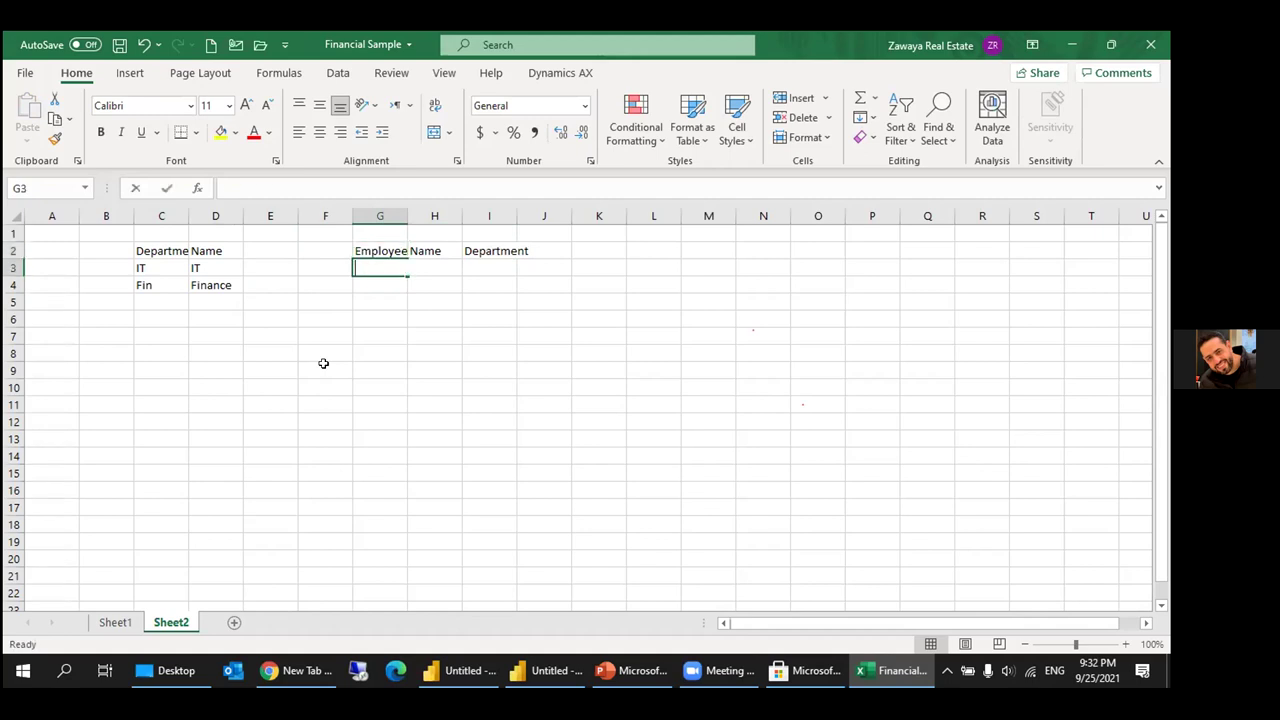
text(E001)
key(Tab)
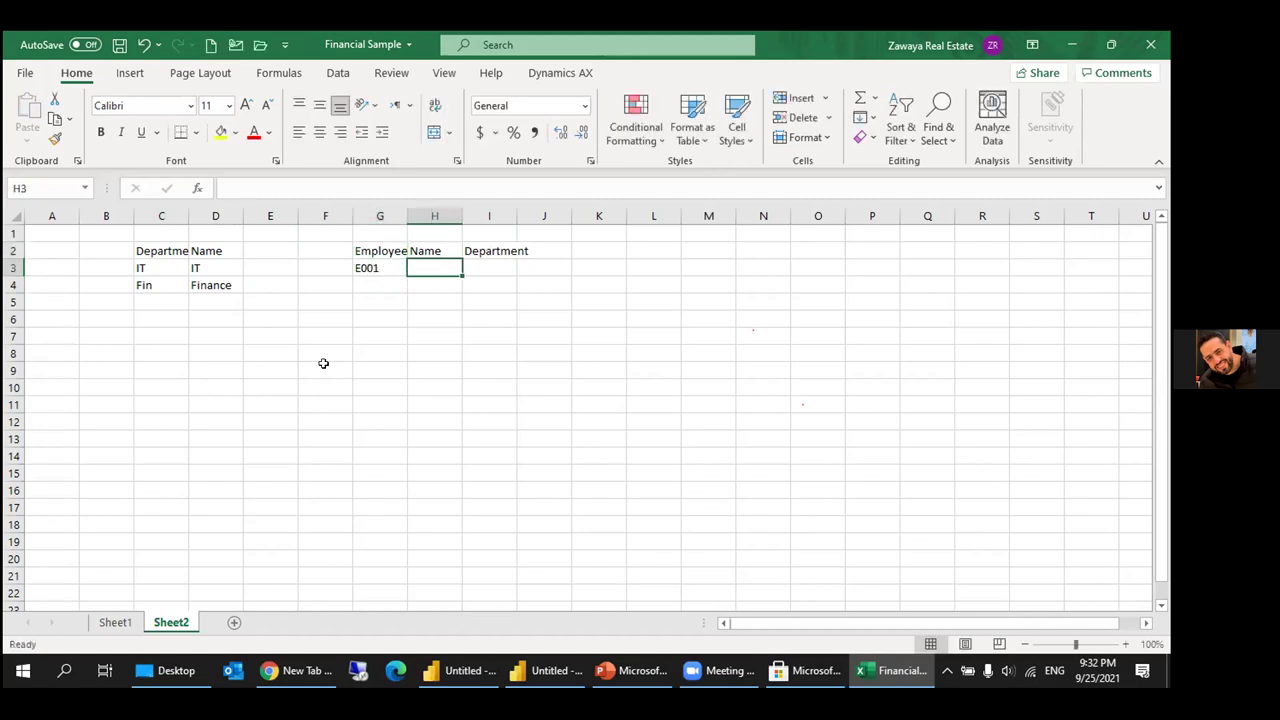
text(Ahmed)
key(Tab)
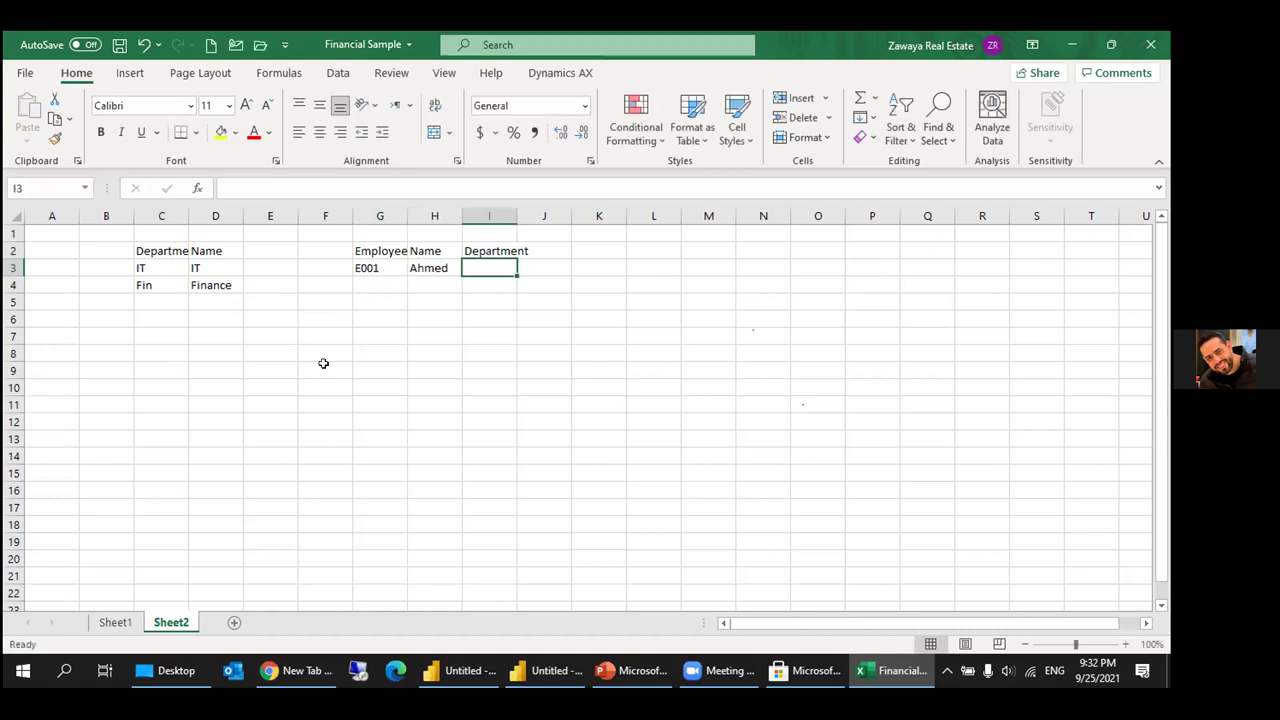
text(IT)
key(Return)
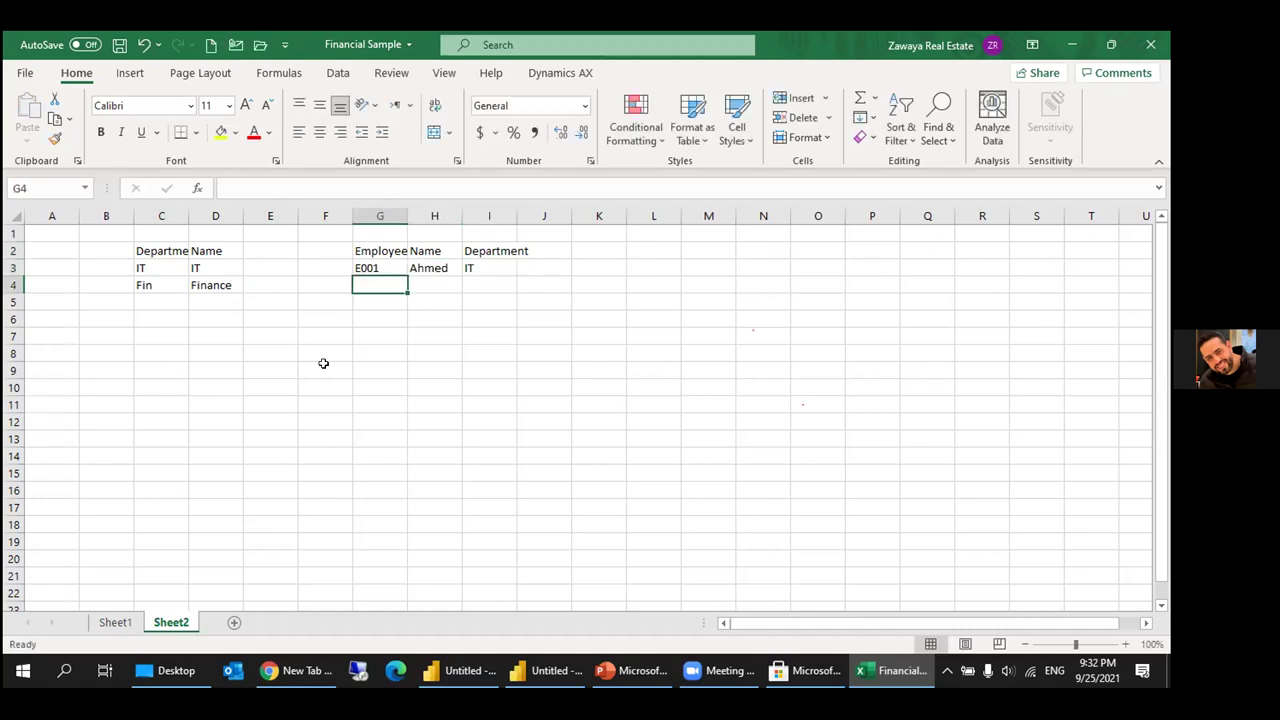
Add the second employee row with code E002, the employee's first name and department IT.
text(E002)
key(Tab)
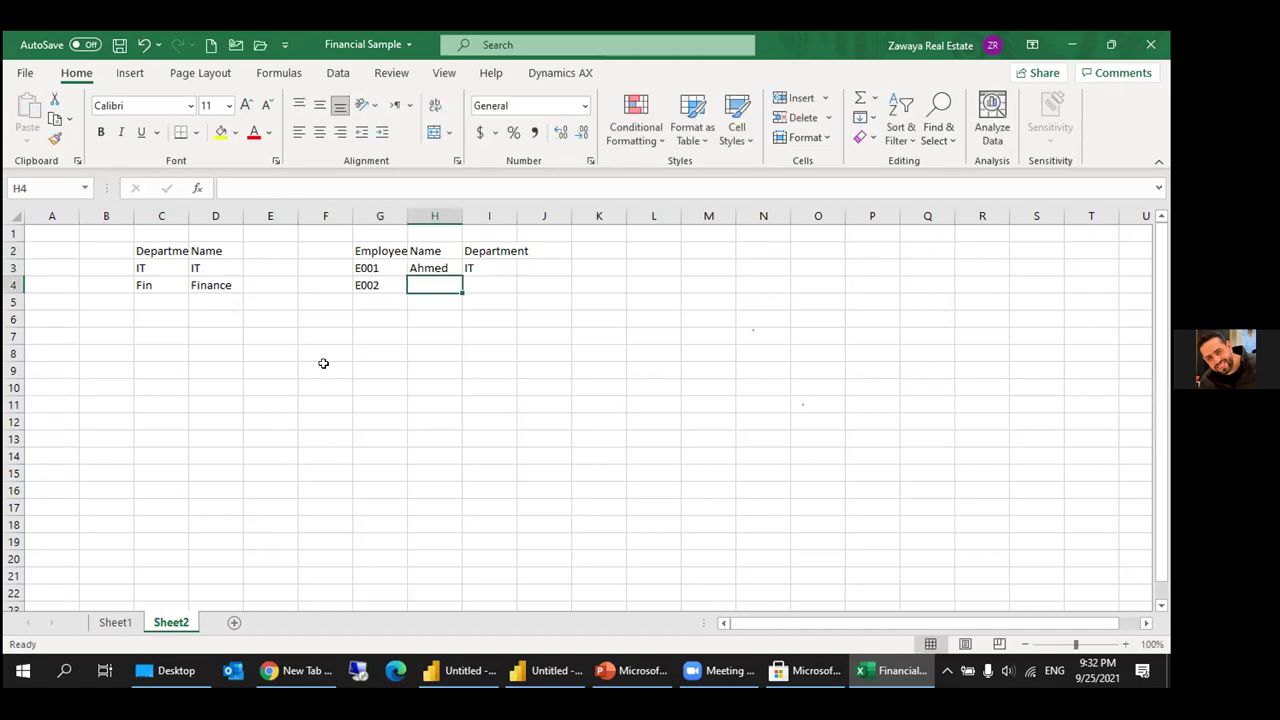
text(Ali)
key(Tab)
text(IT)
key(Return)
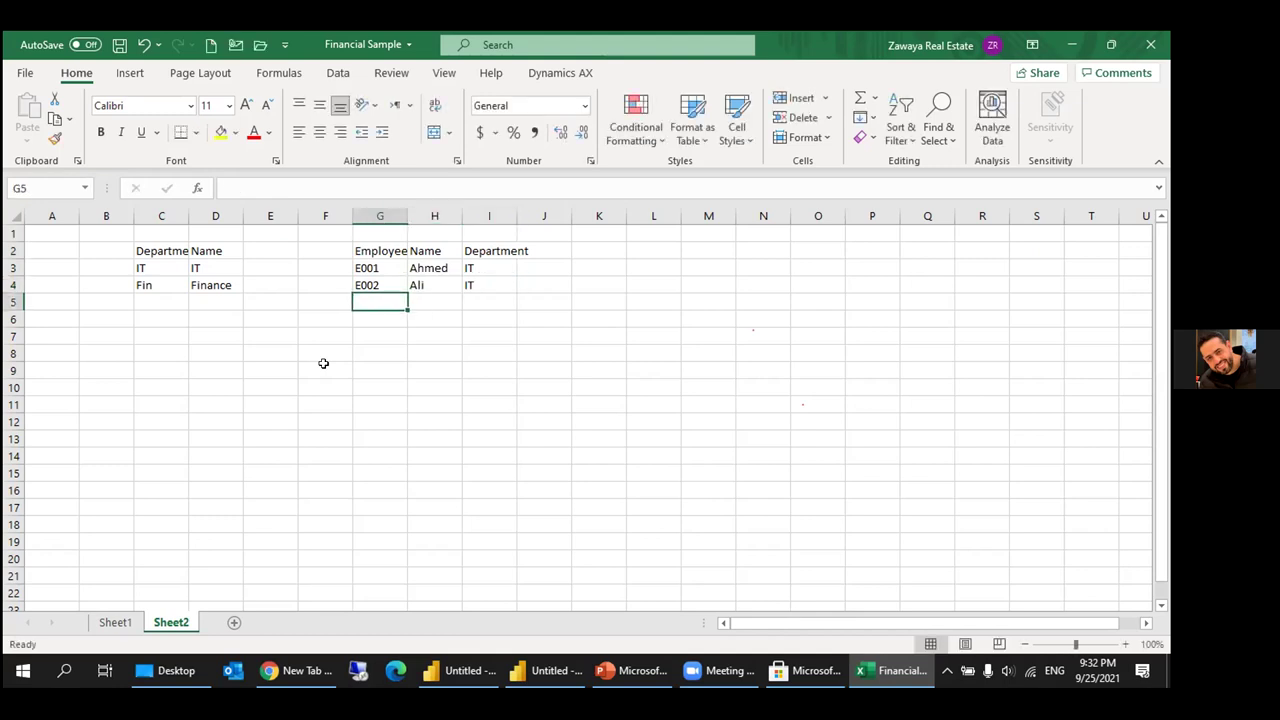
Add the third employee row with code E003, the employee's first name and department Fin.
text(E003)
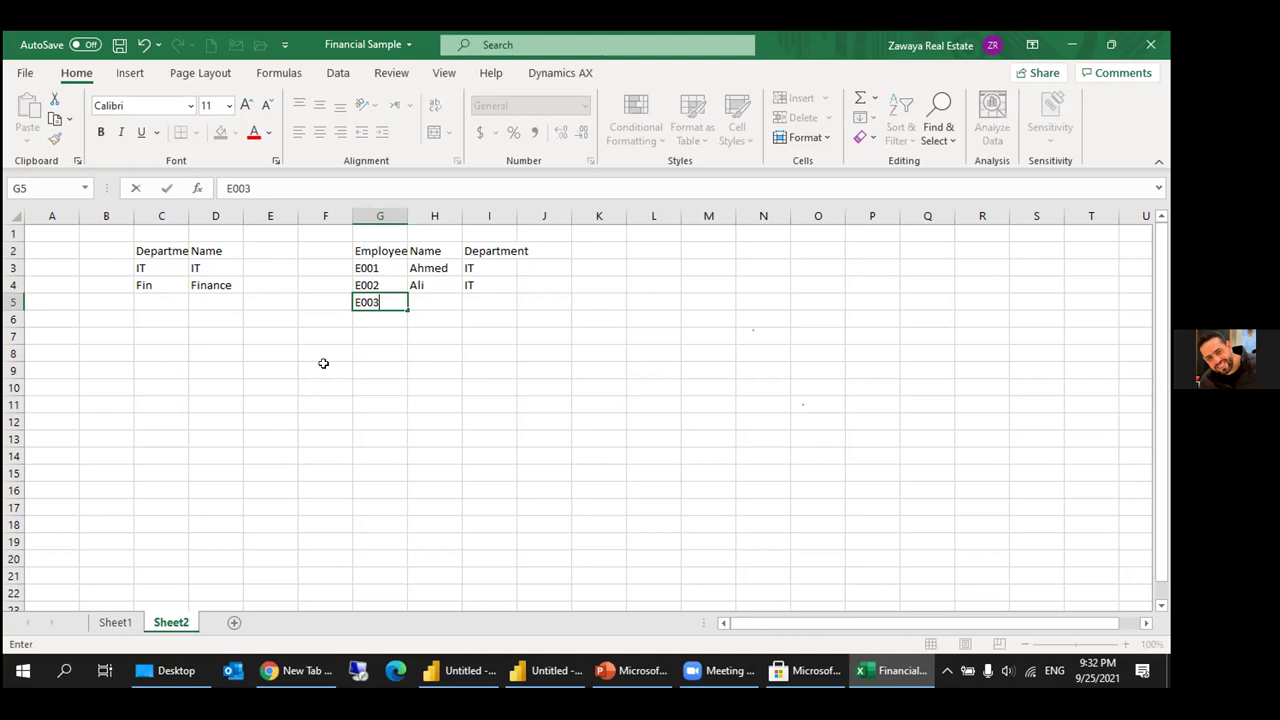
key(Tab)
text(Mohamed)
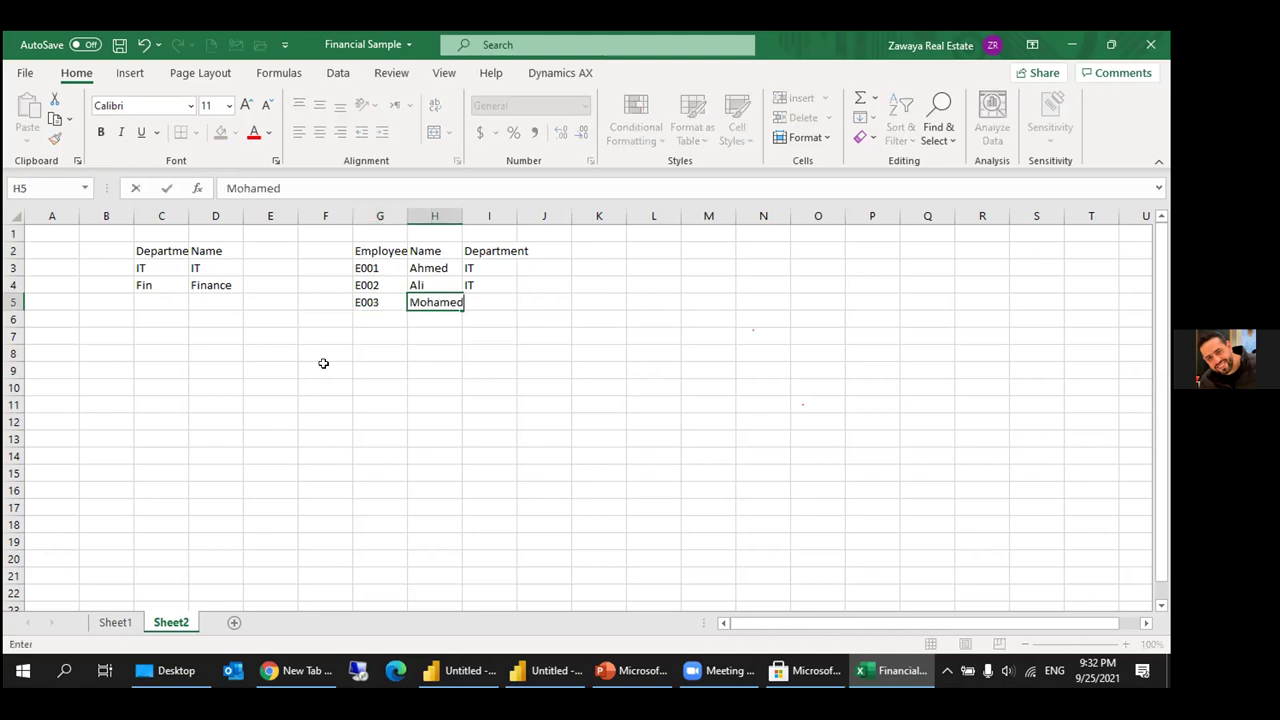
key(Tab)
text(F)
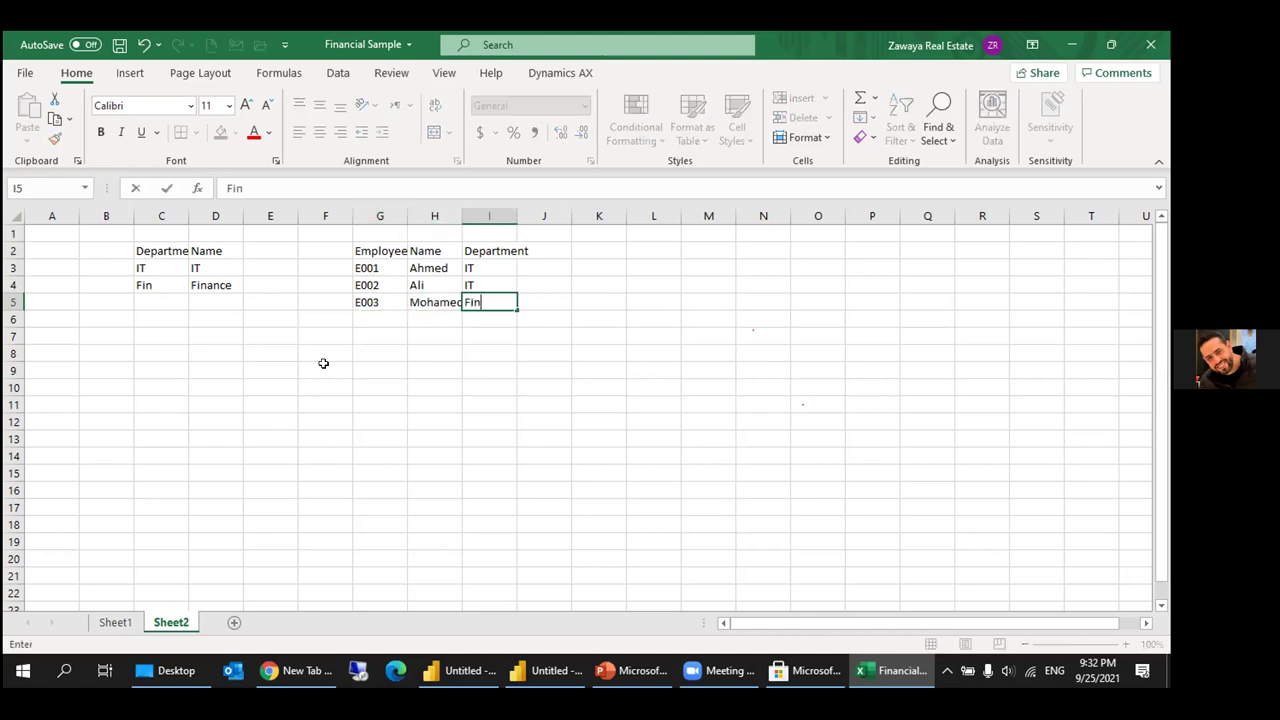
text(in)
key(Return)
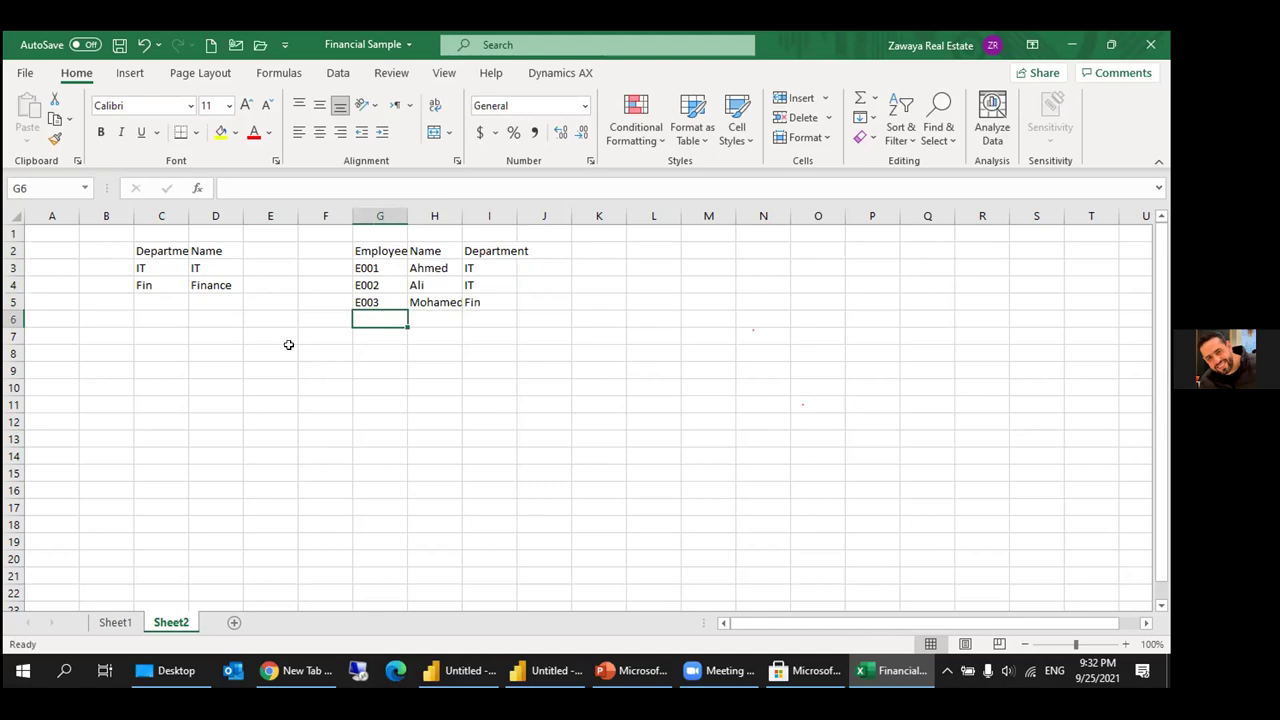
Convert the department list in C2:D4 into a table with headers.
click(176, 247)
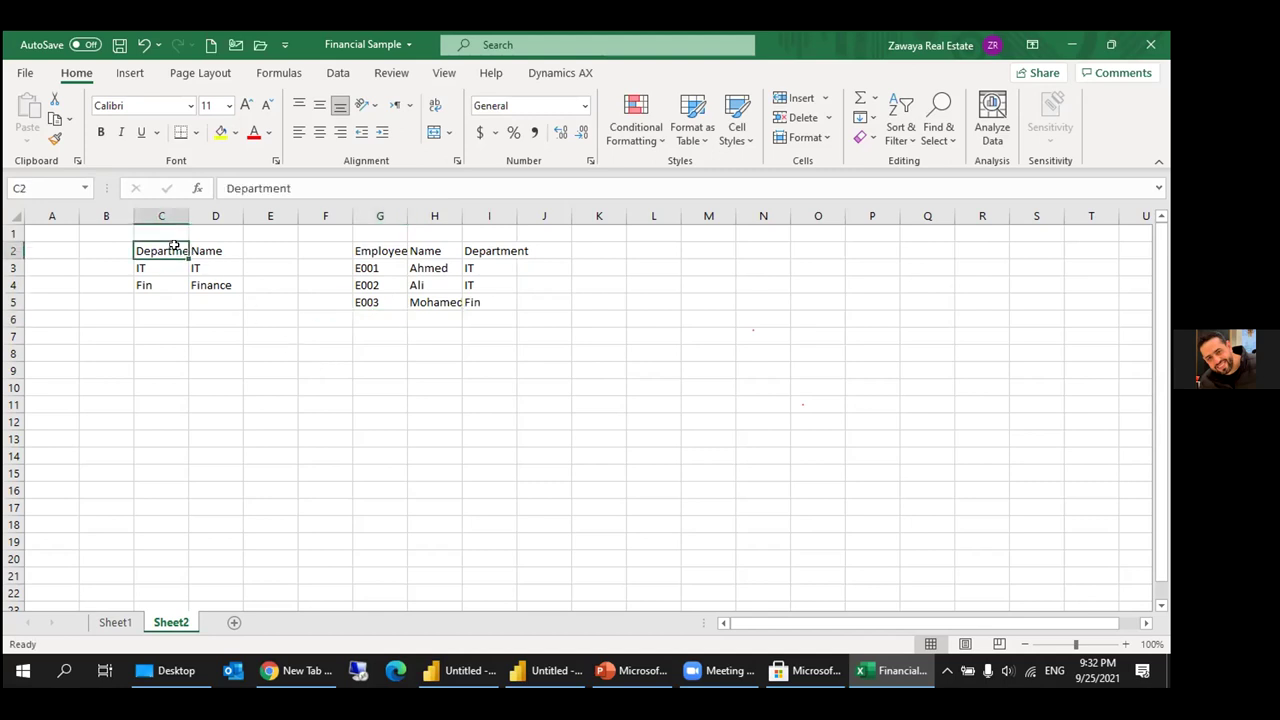
click(128, 73)
click(146, 112)
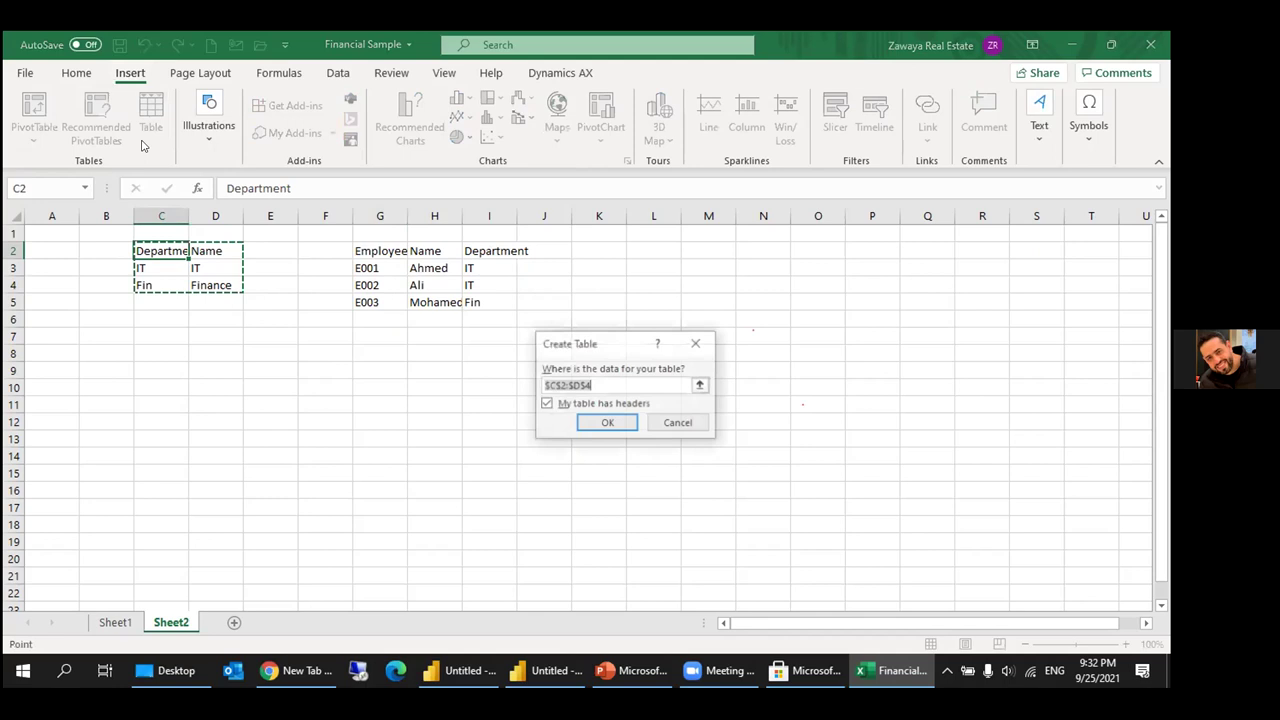
click(607, 423)
Name the department table Departments.
click(48, 120)
click(12, 117)
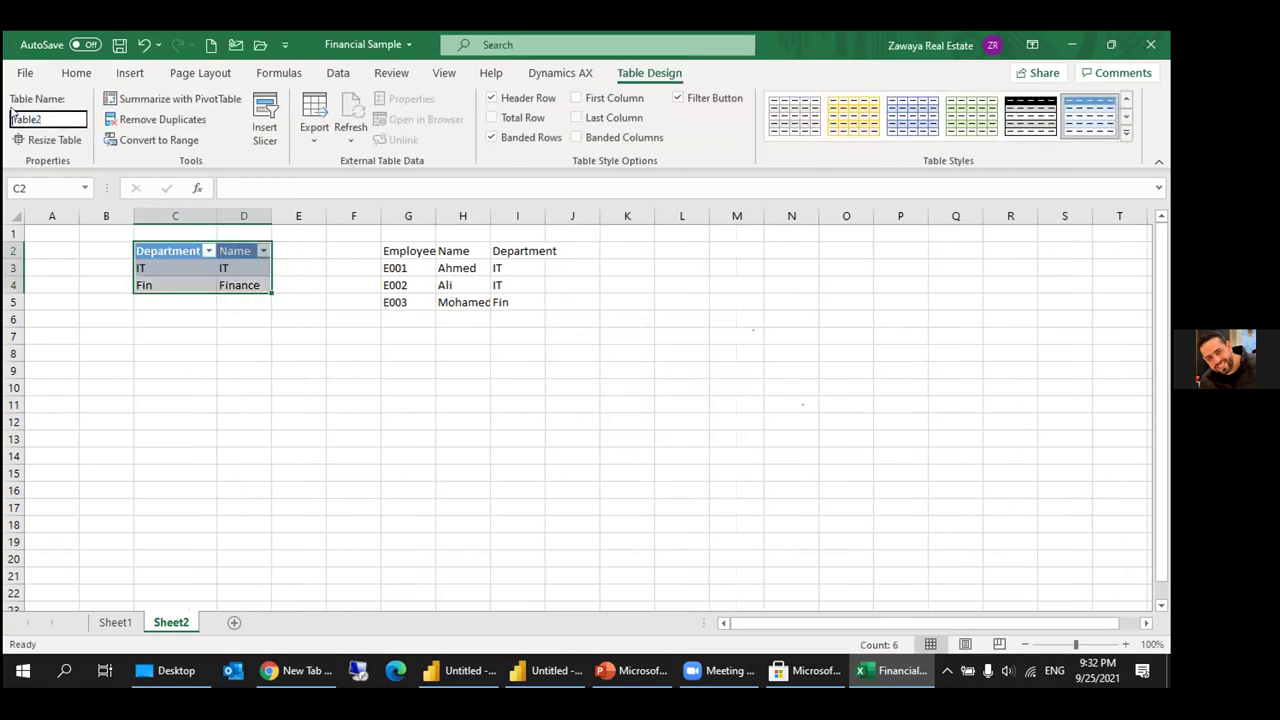
double_click(49, 120)
text(Departments)
key(Return)
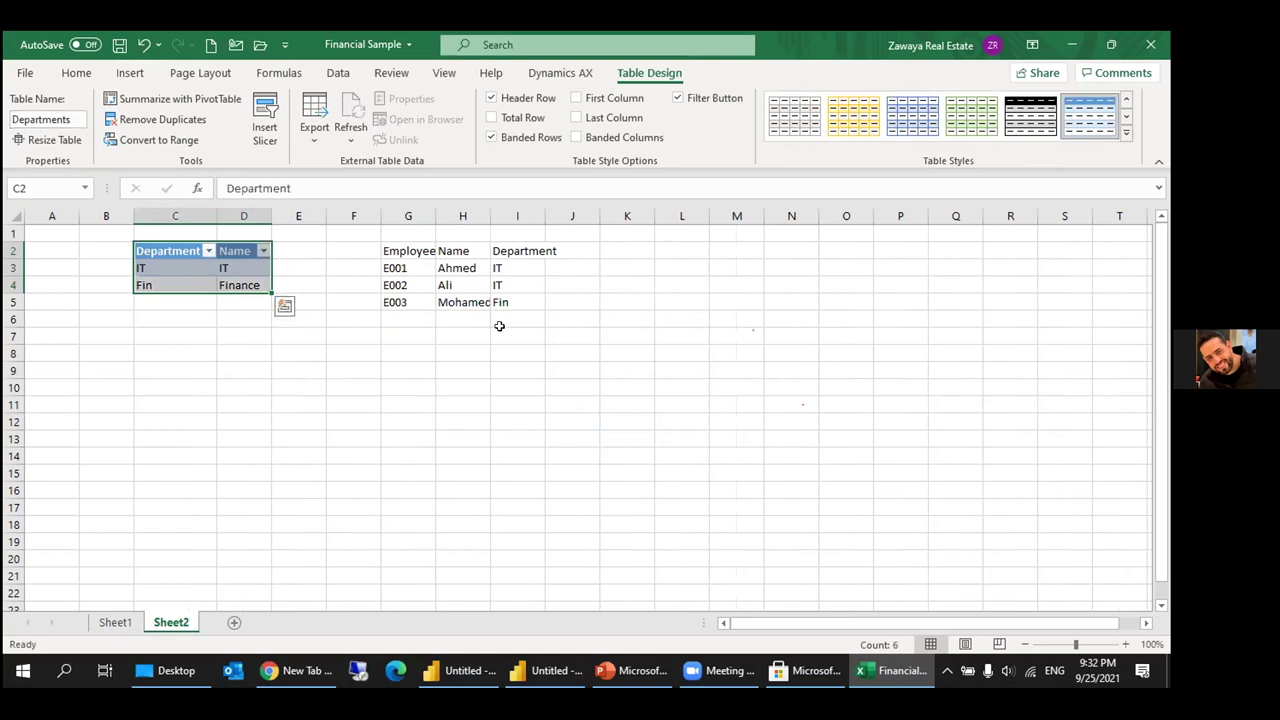
Convert the employee list in G2:I5 into a table with headers.
click(408, 250)
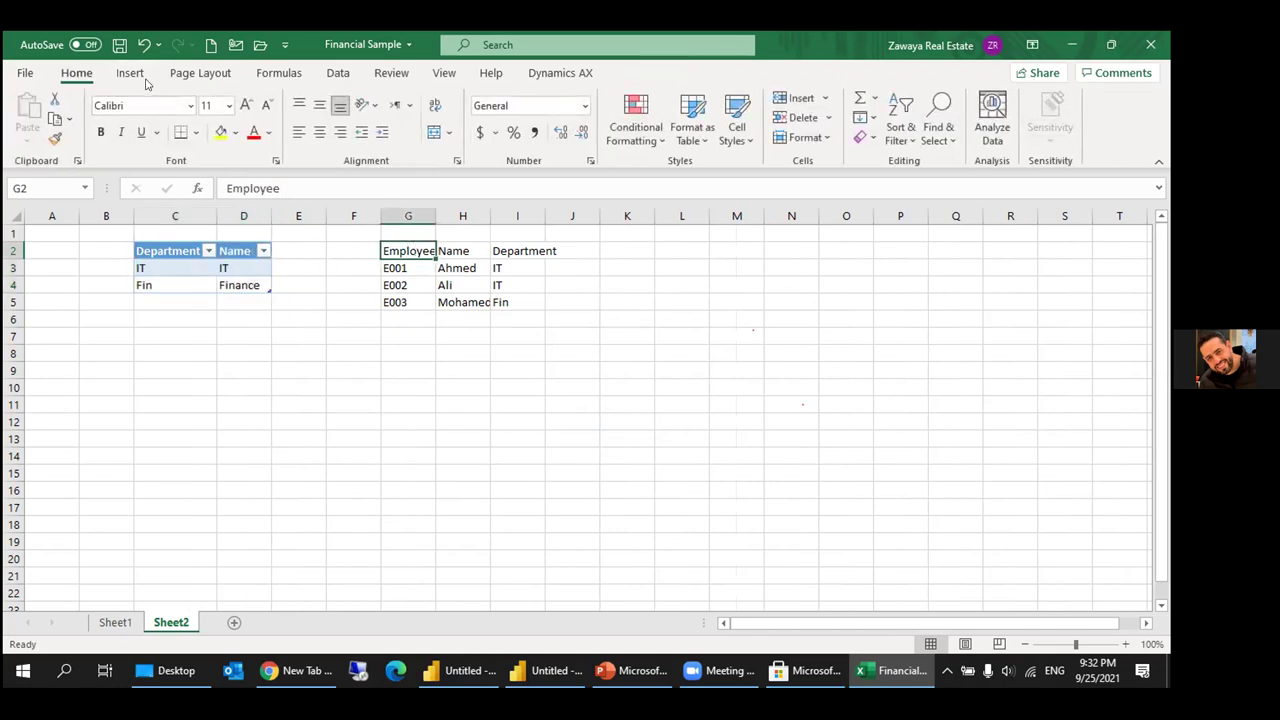
click(130, 73)
click(151, 115)
click(546, 403)
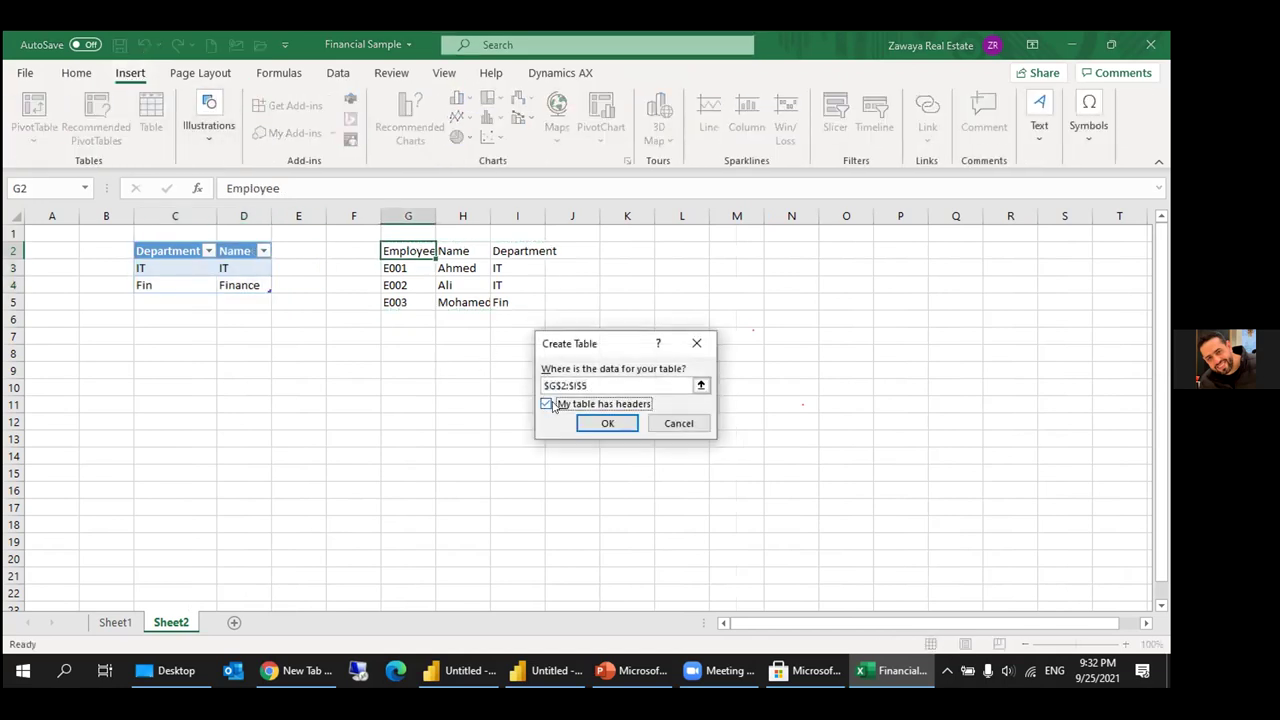
click(607, 423)
Name the employee table Employees and save the workbook.
click(58, 118)
double_click(58, 118)
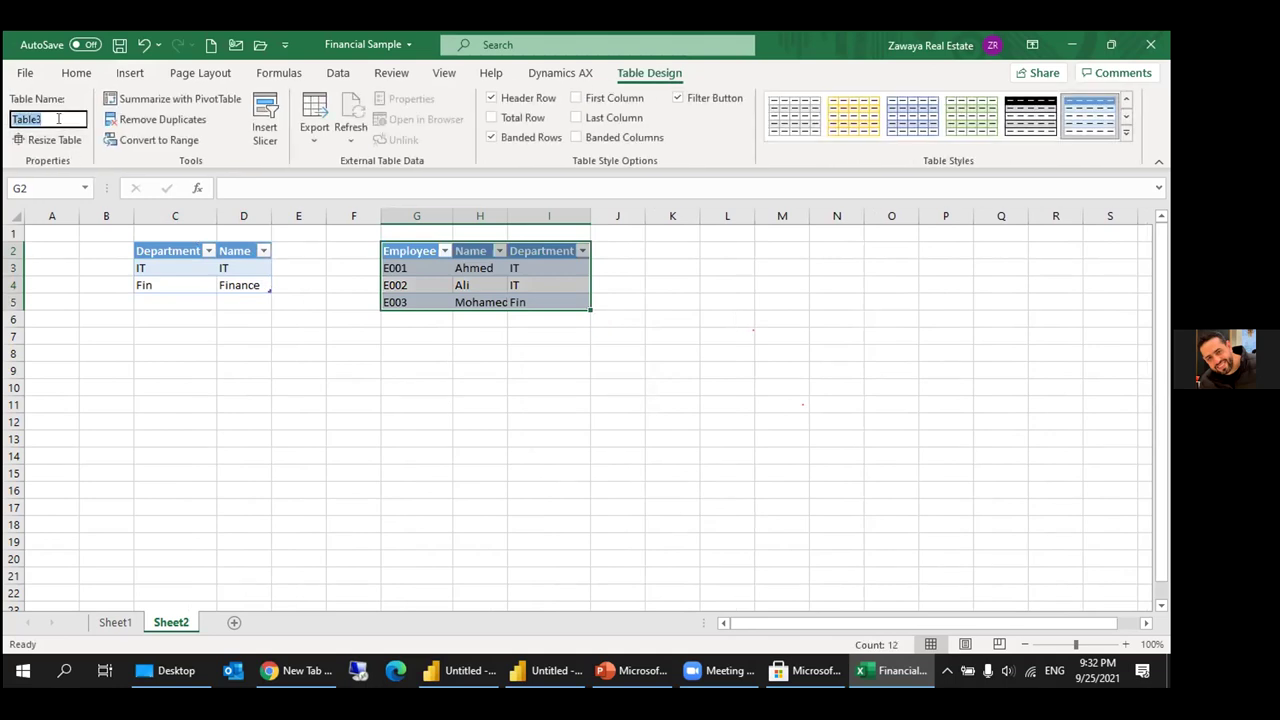
text(Emp)
key(Return)
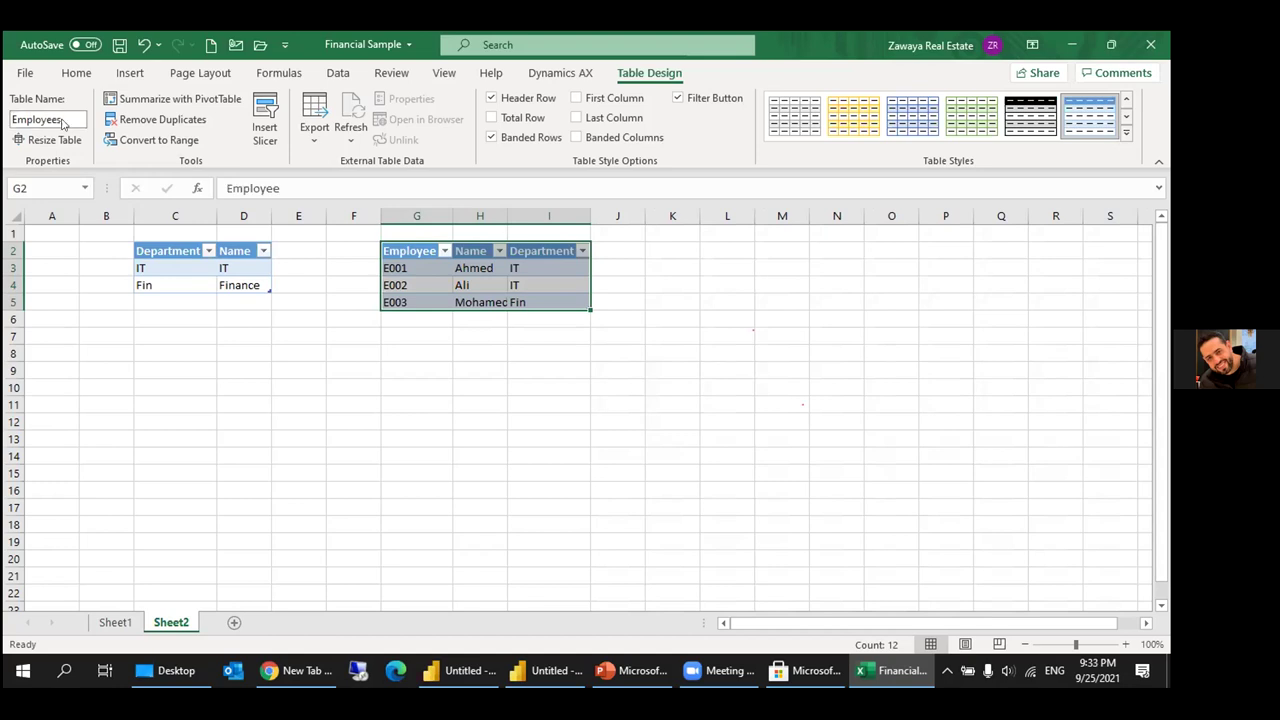
click(119, 45)
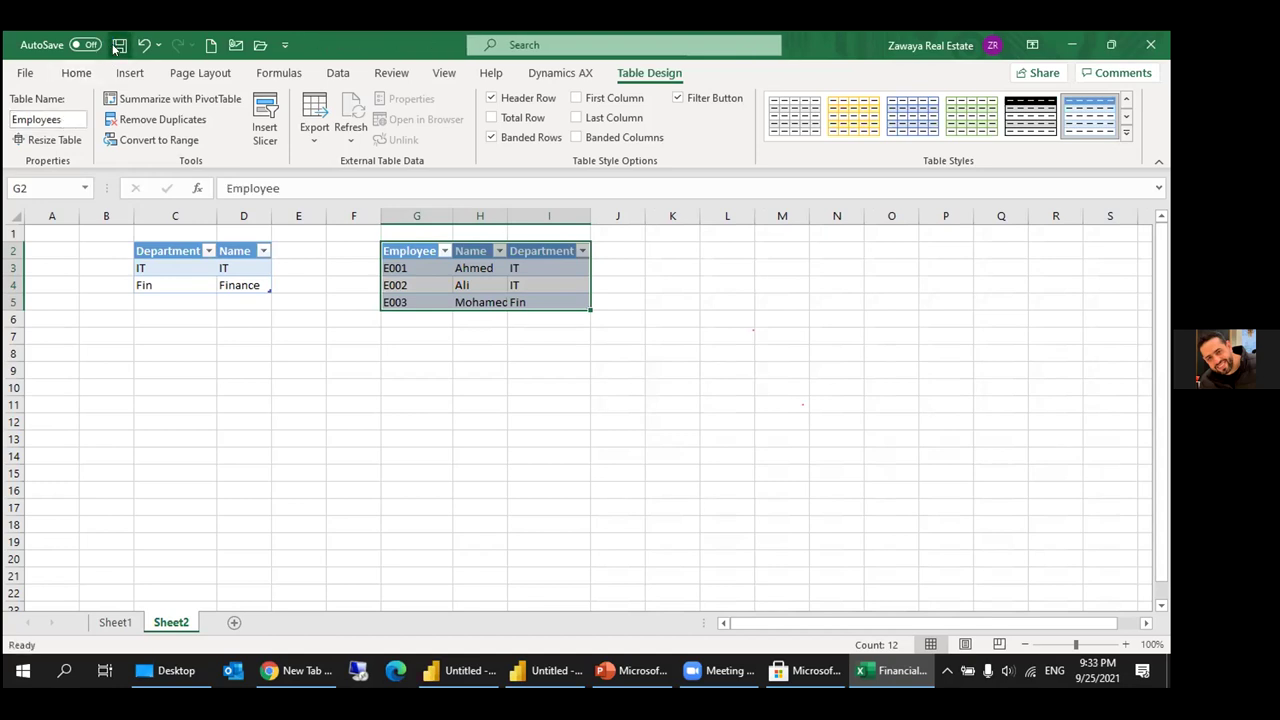
Switch to Power BI, close the Power Query Editor without applying changes, and discard the pending changes to the financials query.
click(548, 671)
click(1152, 39)
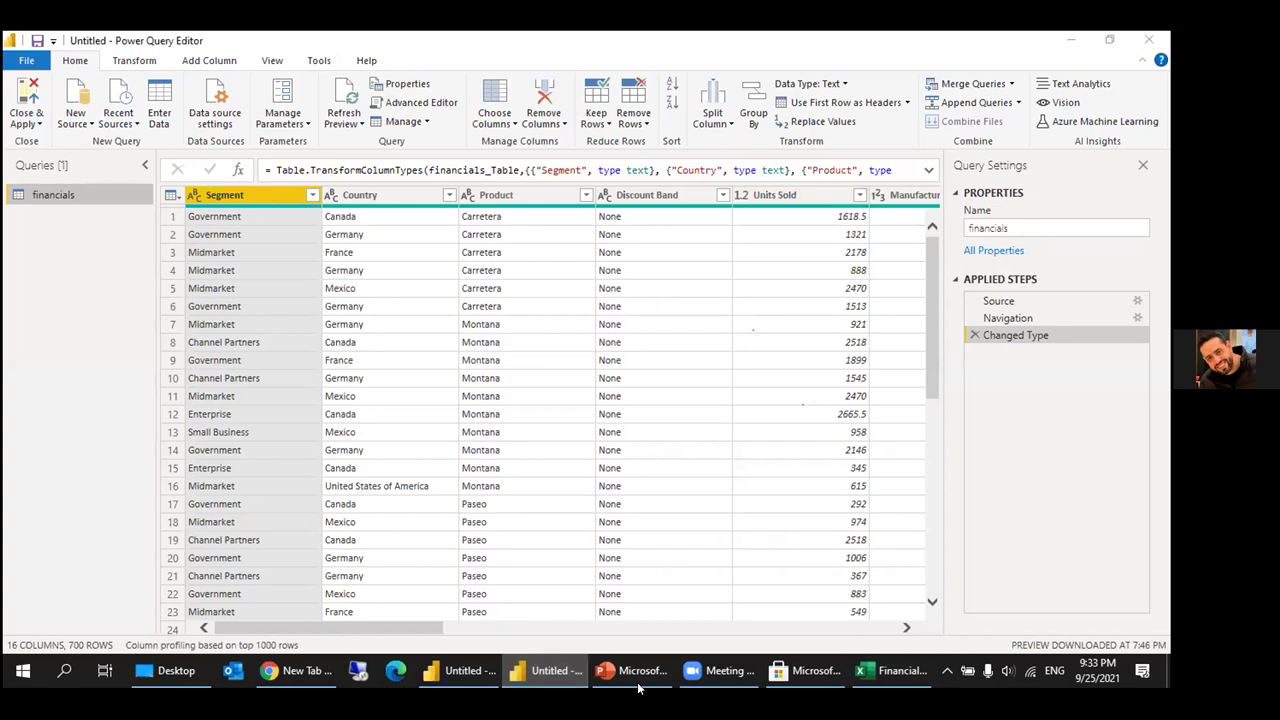
click(669, 377)
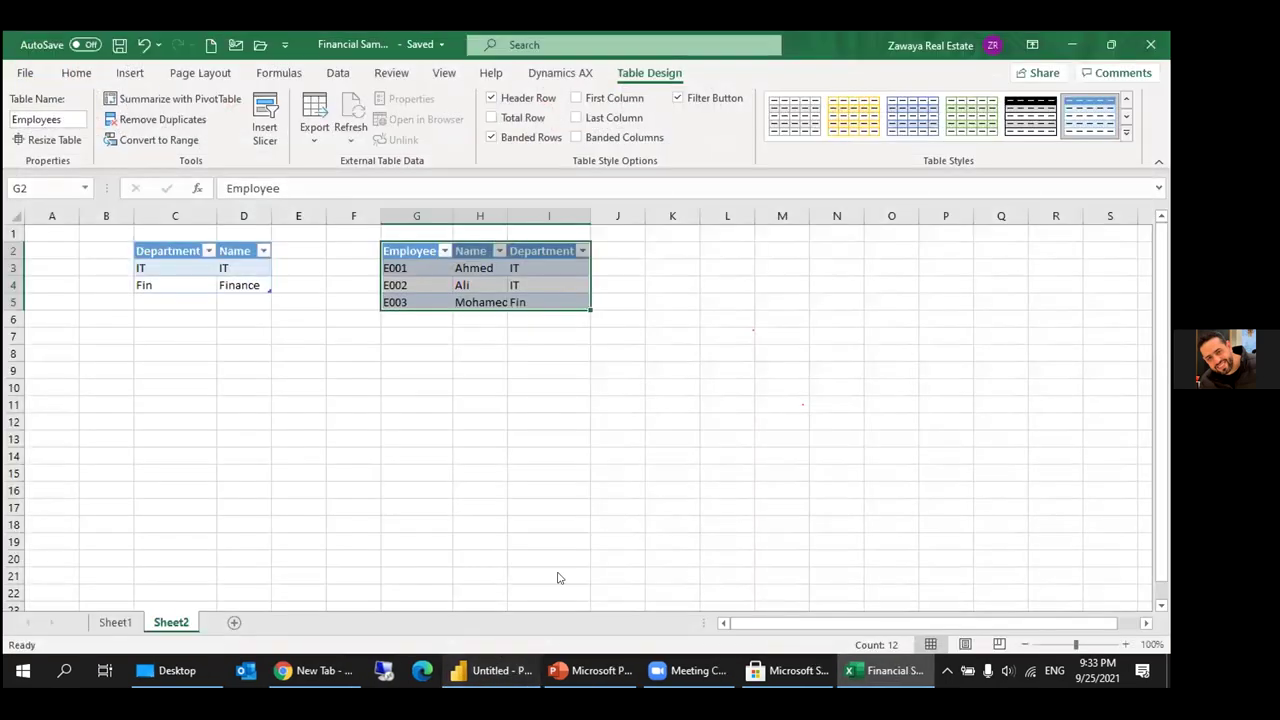
click(490, 670)
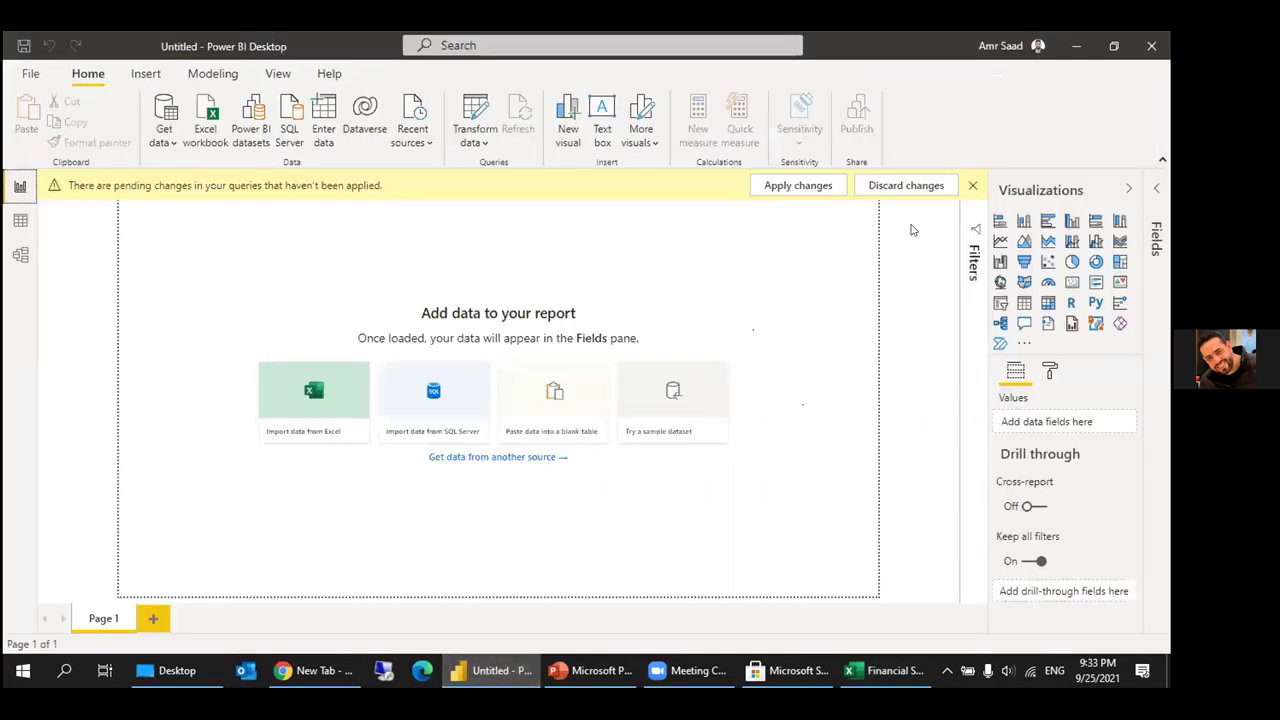
click(906, 185)
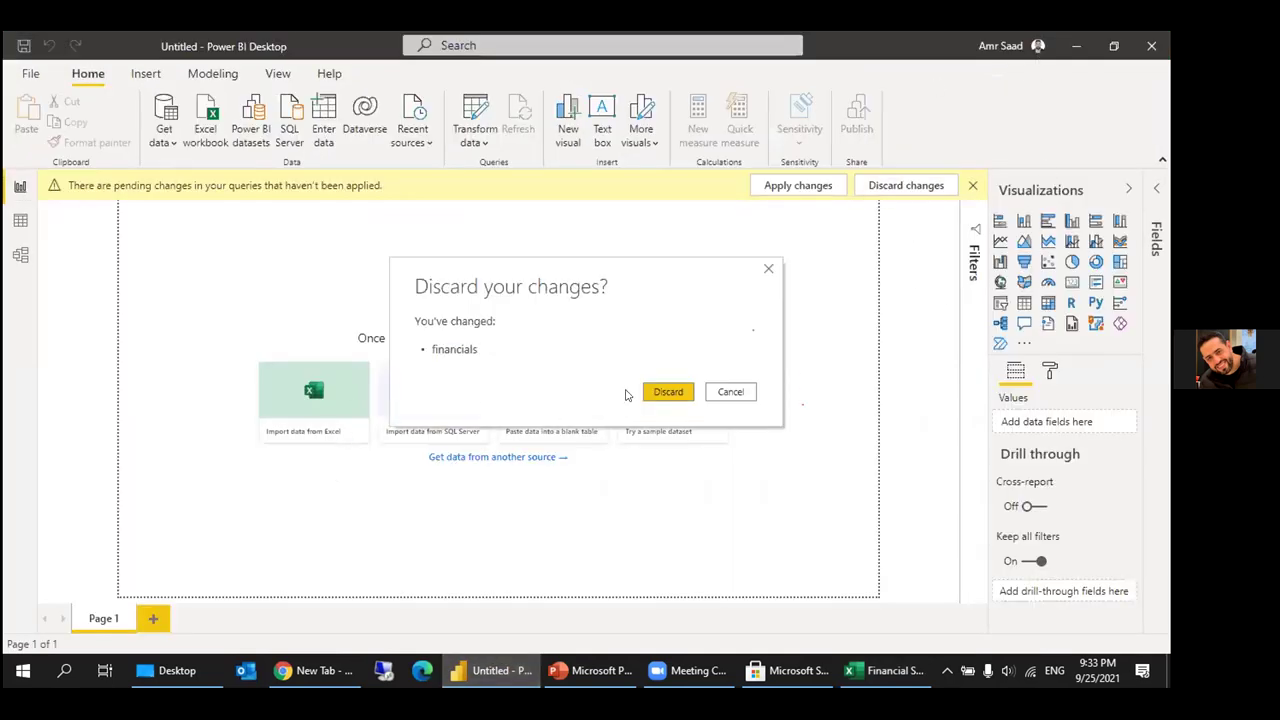
click(669, 393)
Import data from Excel using the updated Financial Sample workbook on the Desktop.
click(313, 392)
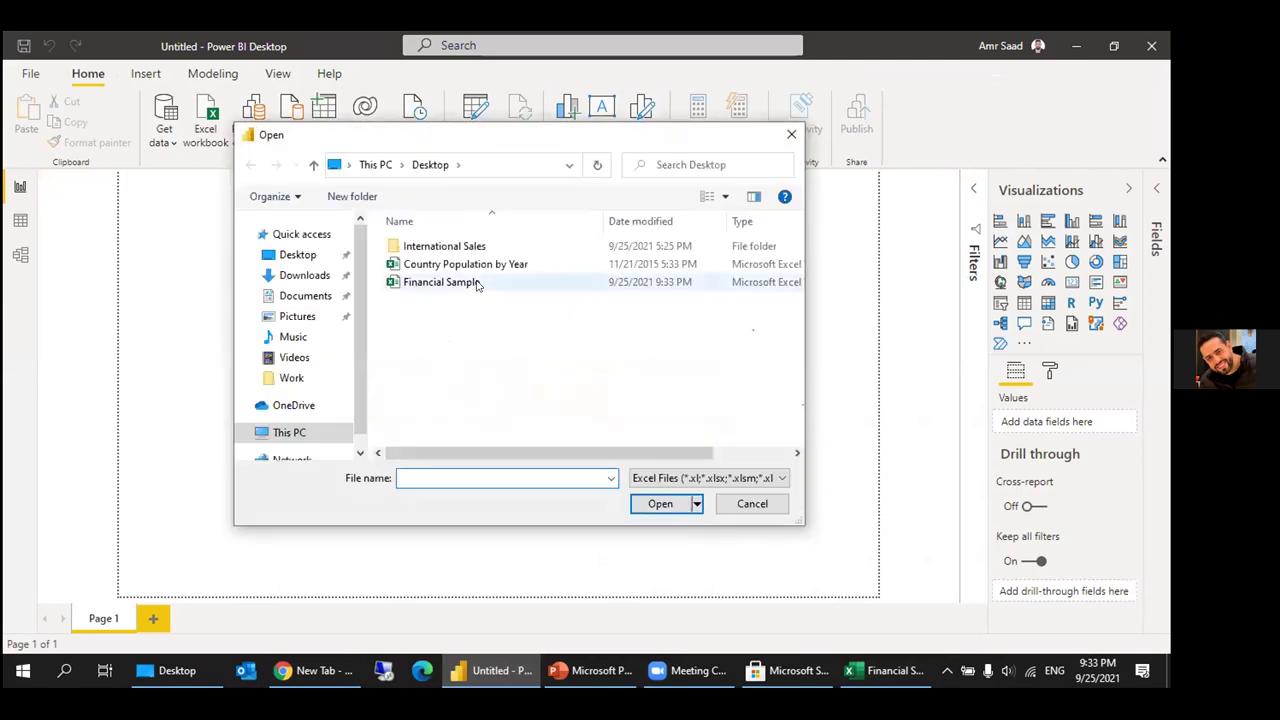
double_click(440, 282)
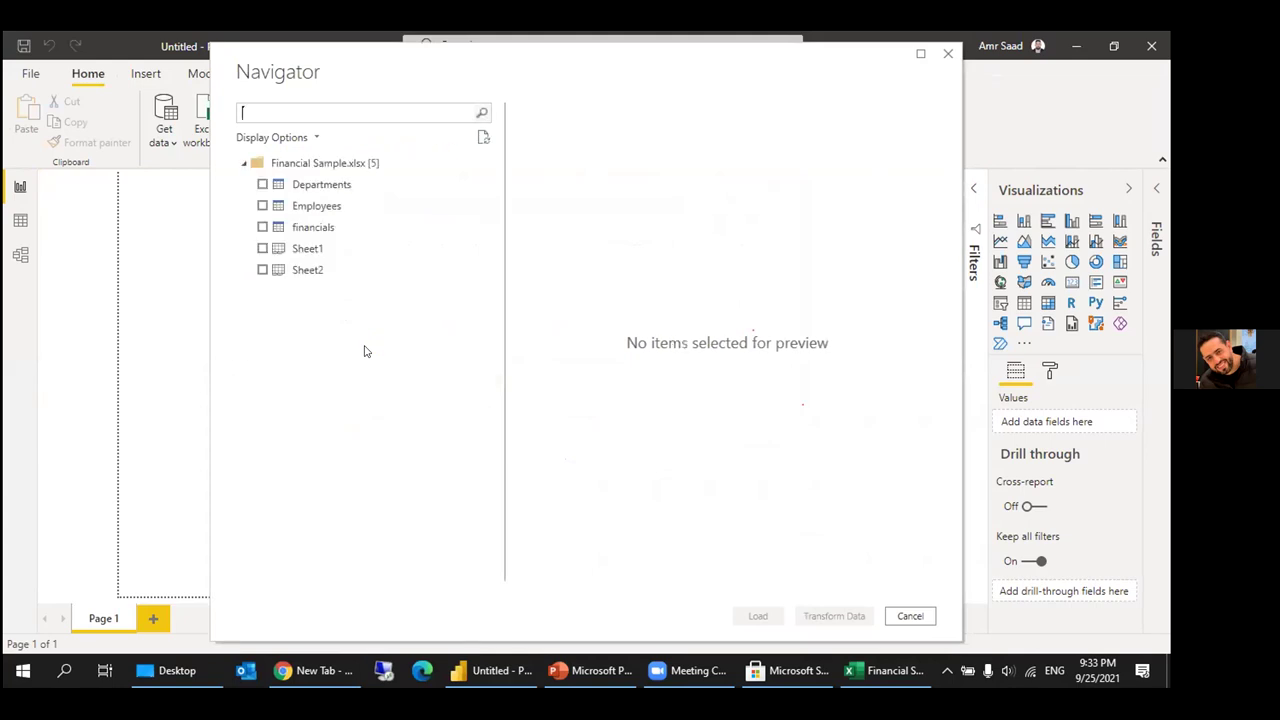
Preview Sheet2 across all its columns in the Navigator, and open the preview of the Departments table for comparison.
click(299, 272)
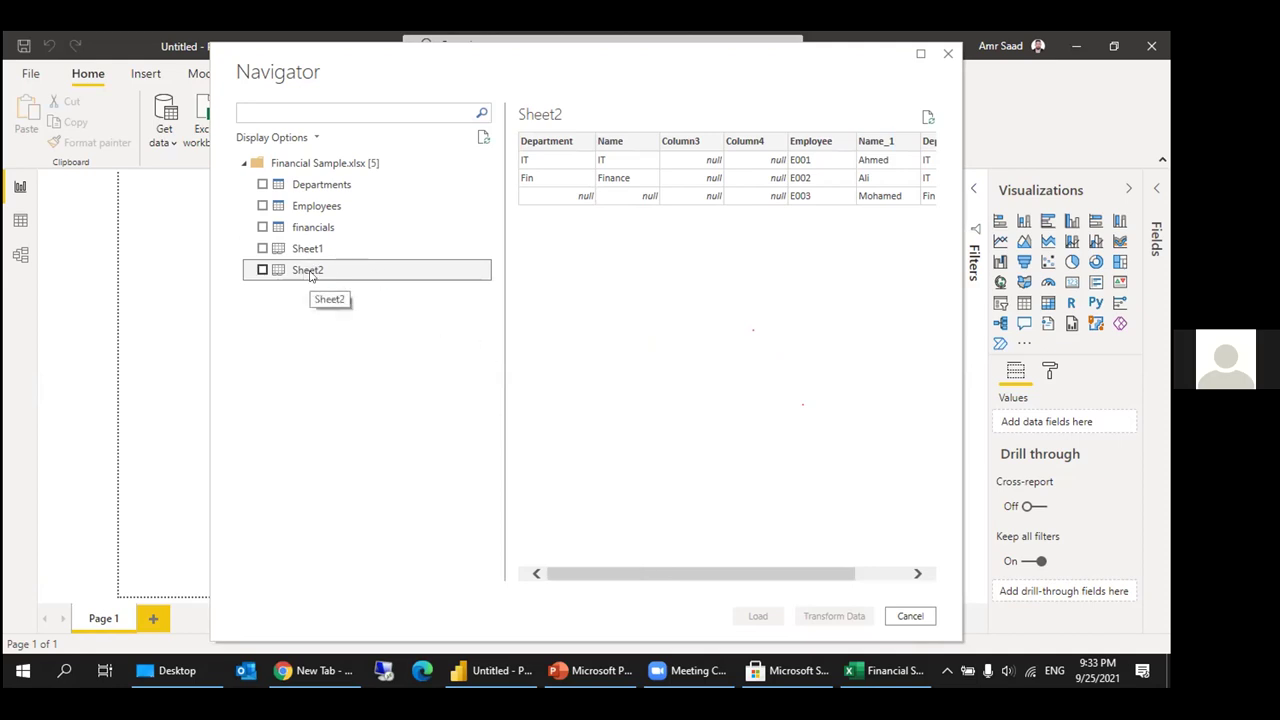
drag(665, 573, 634, 573)
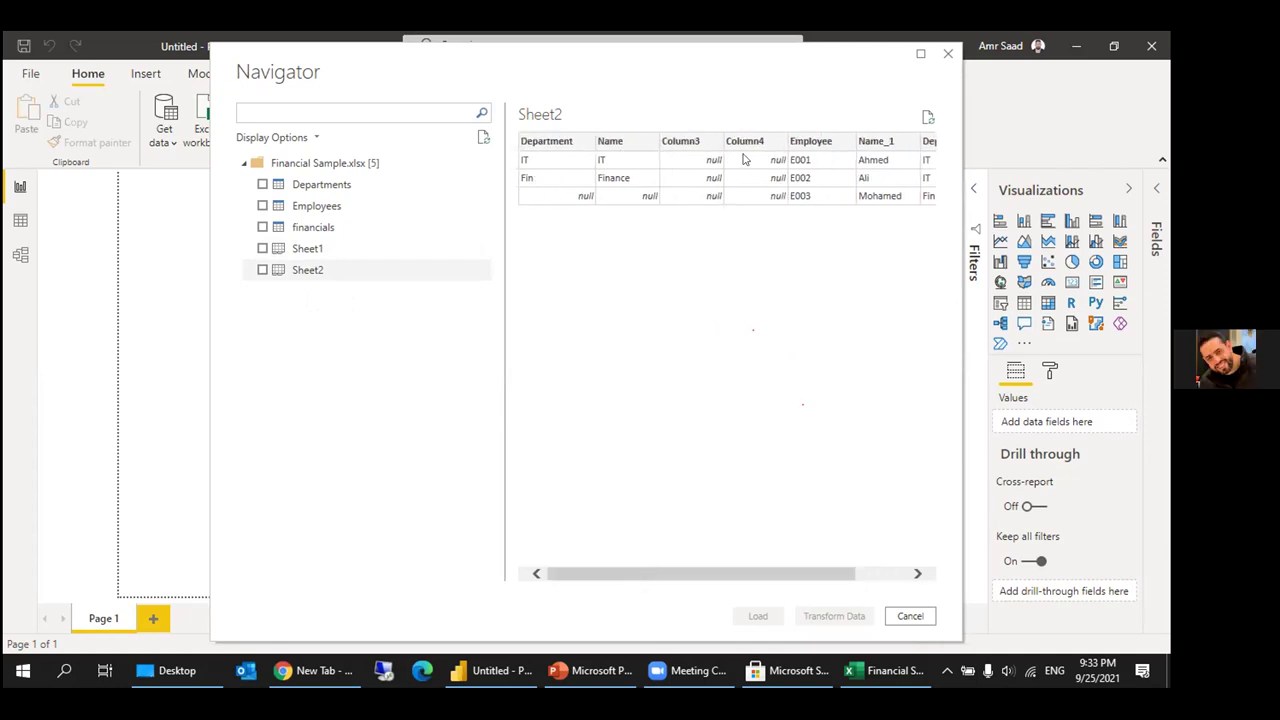
drag(707, 573, 759, 573)
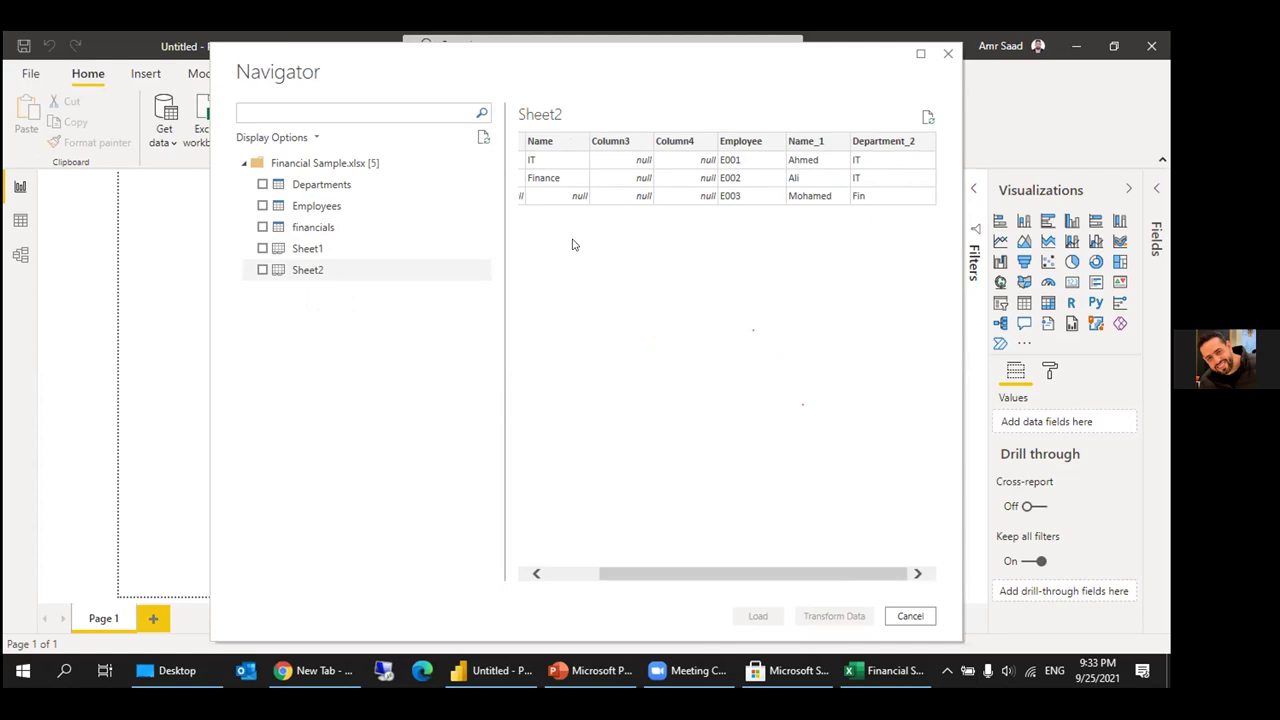
click(565, 574)
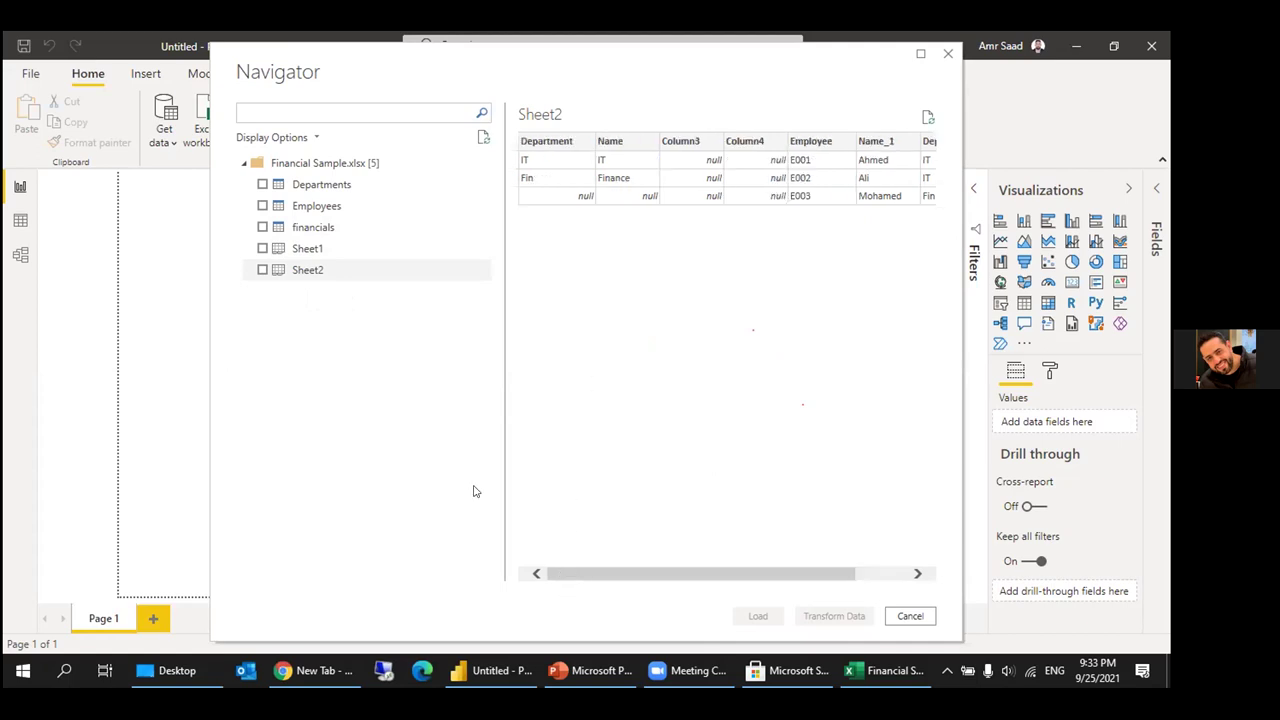
click(320, 185)
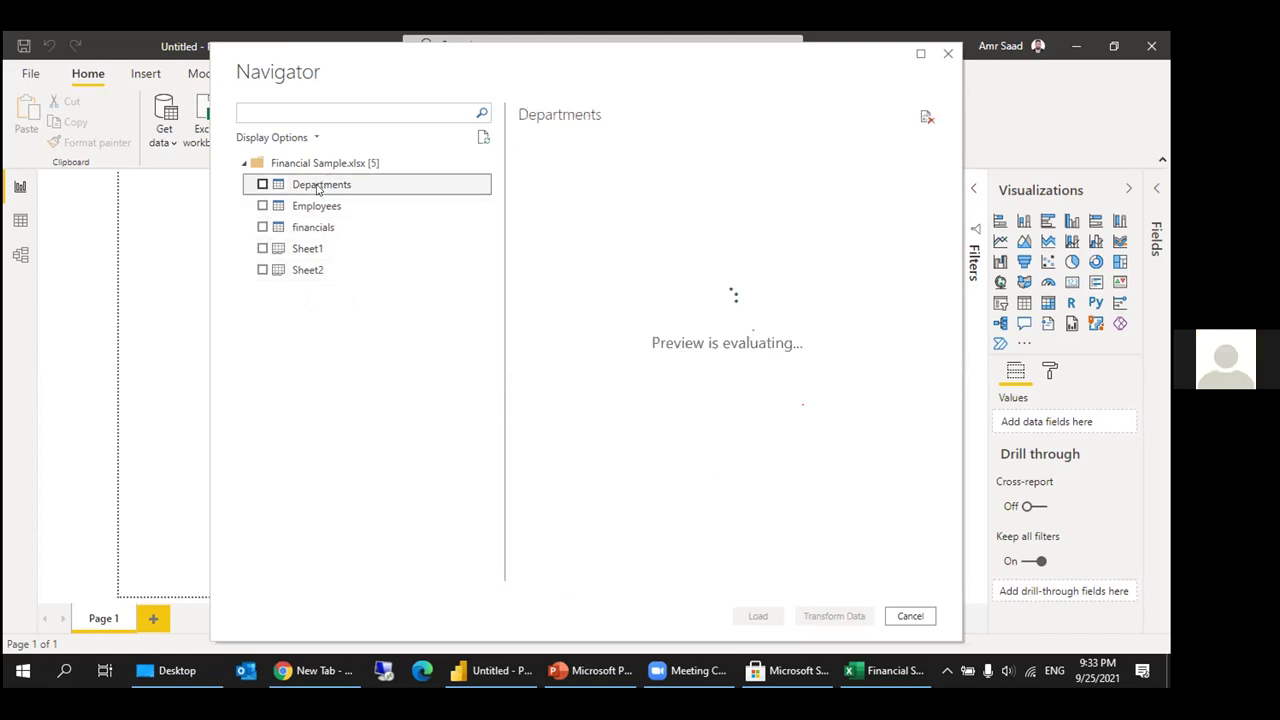
Preview the Employees and financials tables, Sheet1 and Sheet2 in the Navigator to compare tables with worksheets.
click(322, 207)
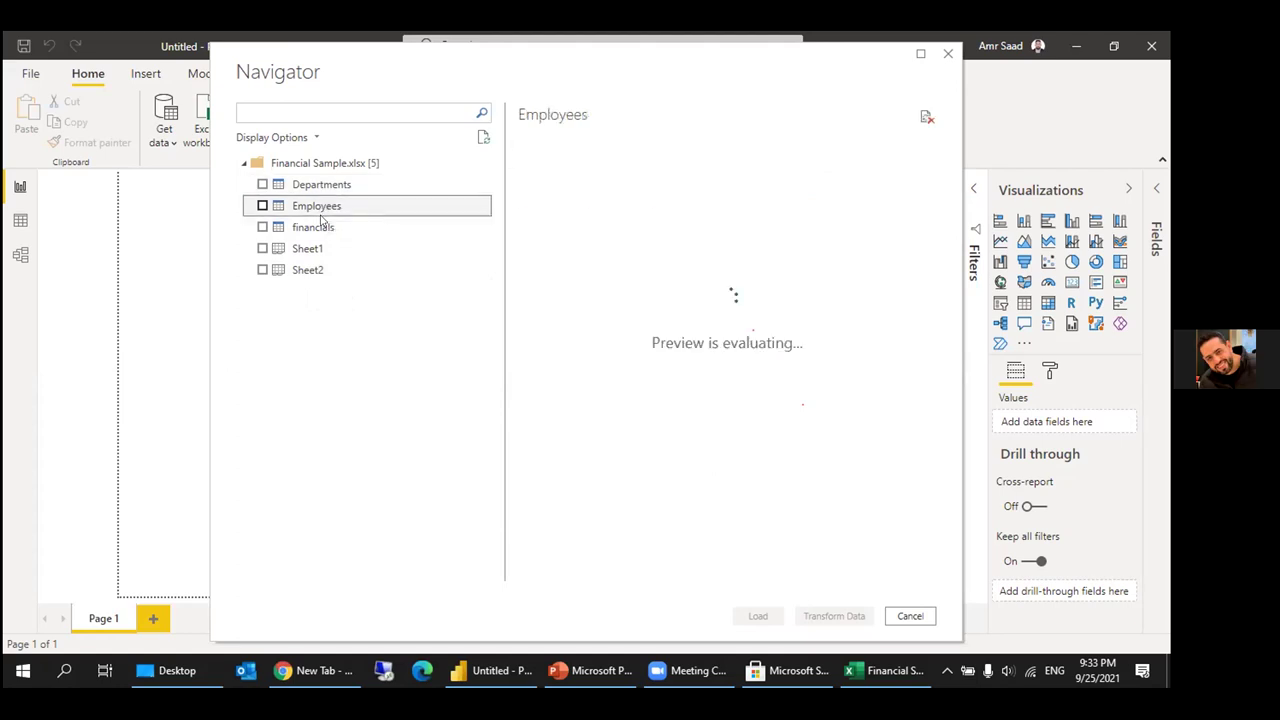
click(323, 229)
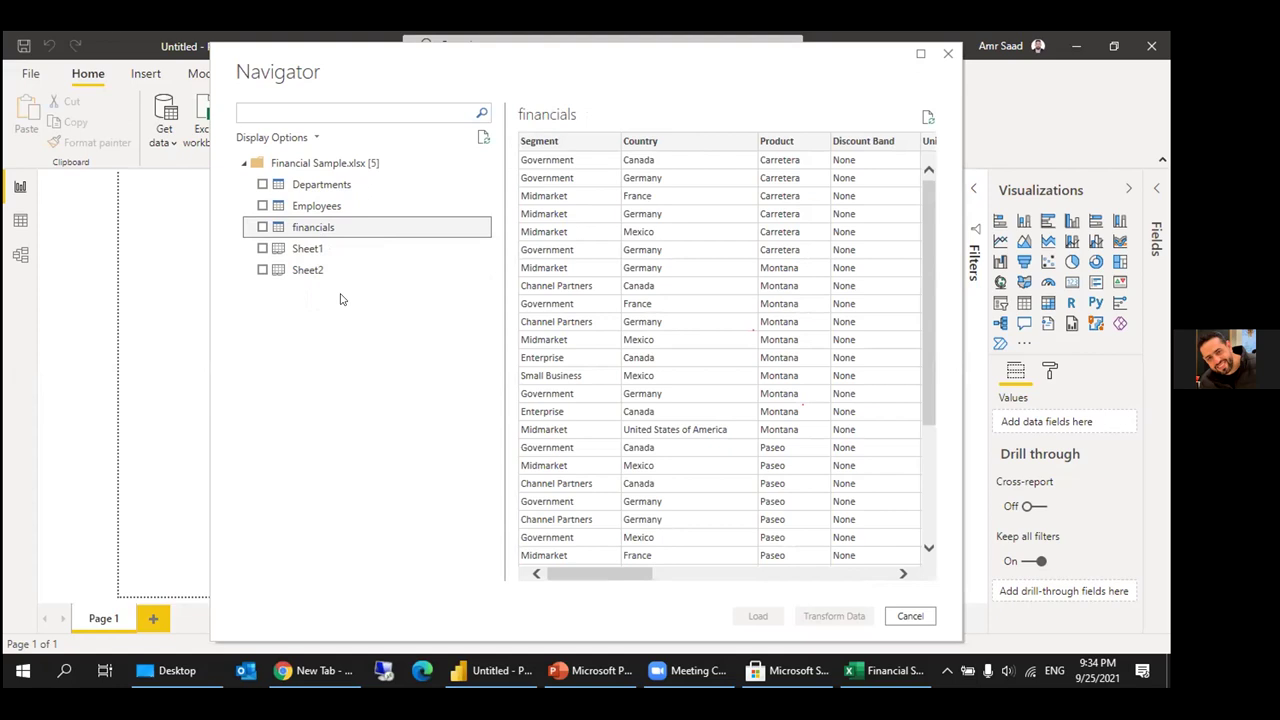
click(310, 248)
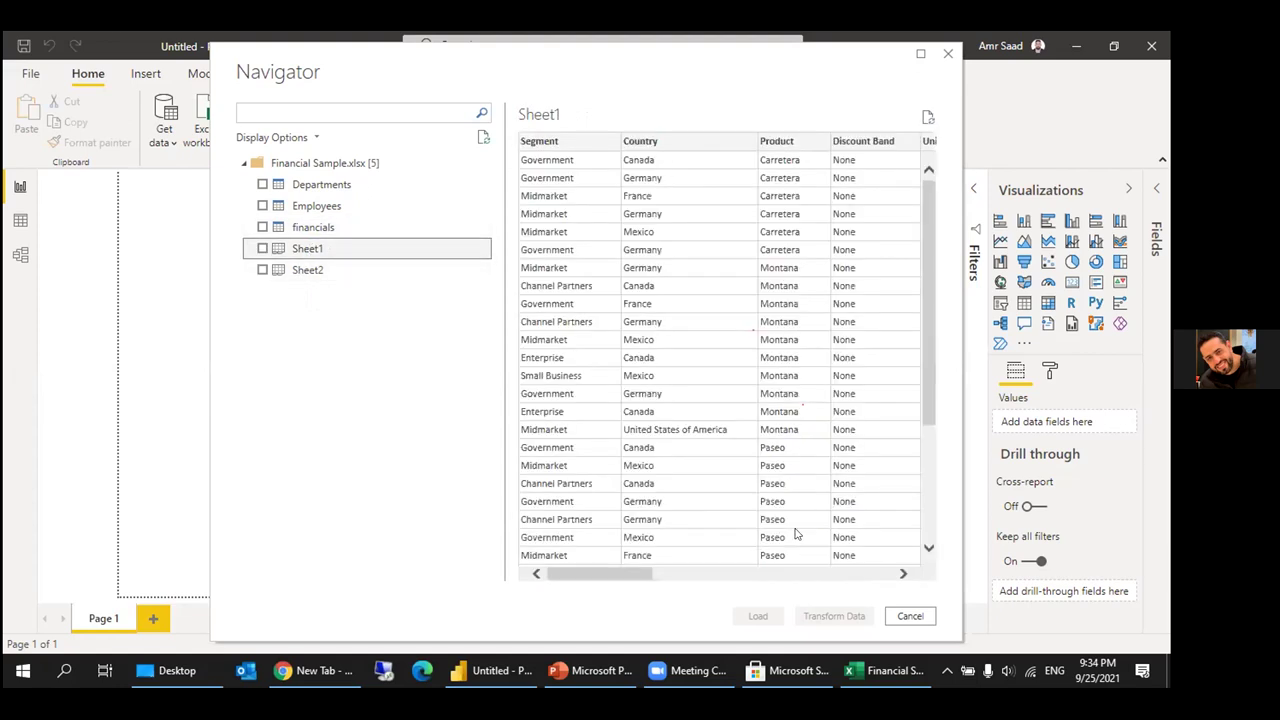
click(300, 270)
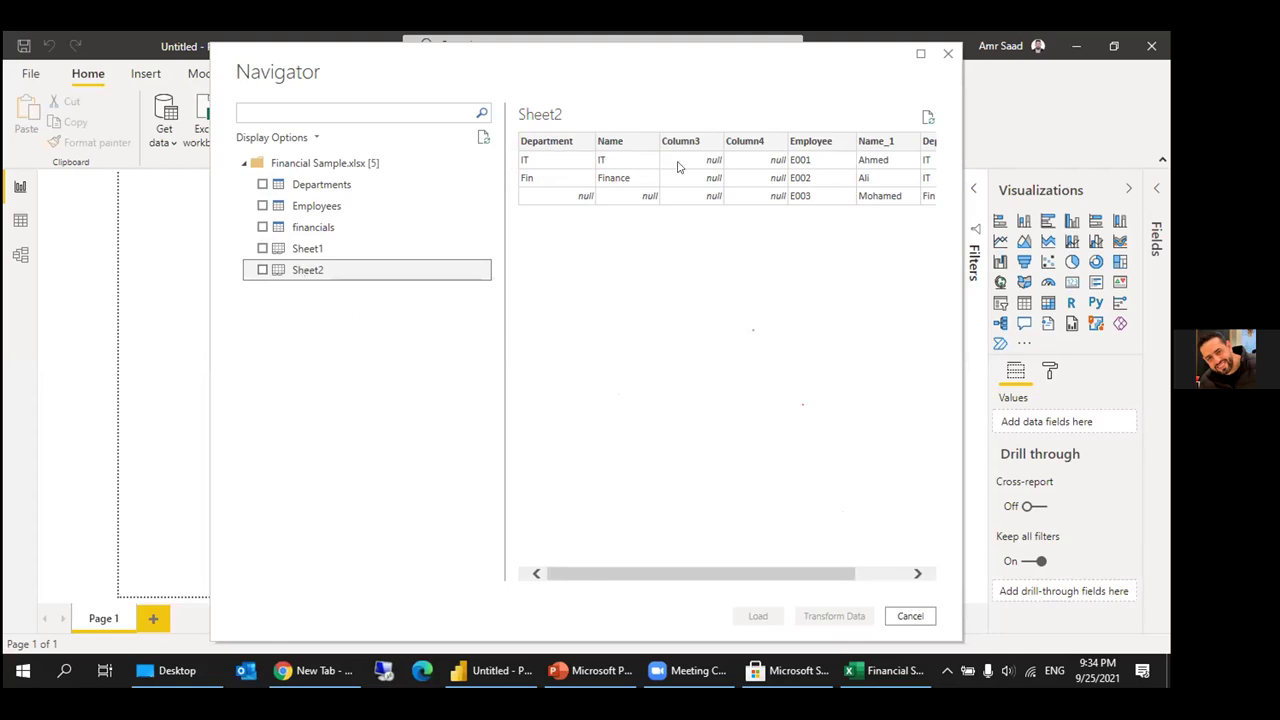
drag(748, 573, 662, 546)
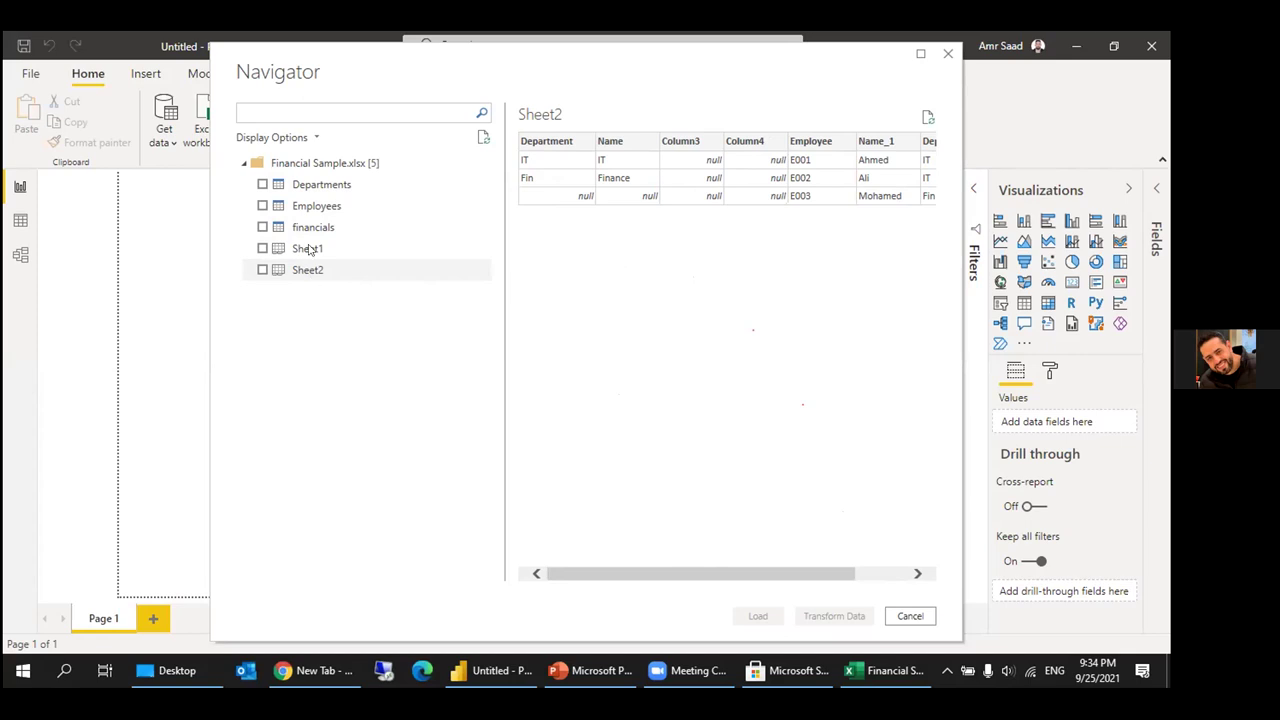
Preview the Departments, Employees and financials tables, and refresh the financials preview and the workbook's item list.
click(330, 185)
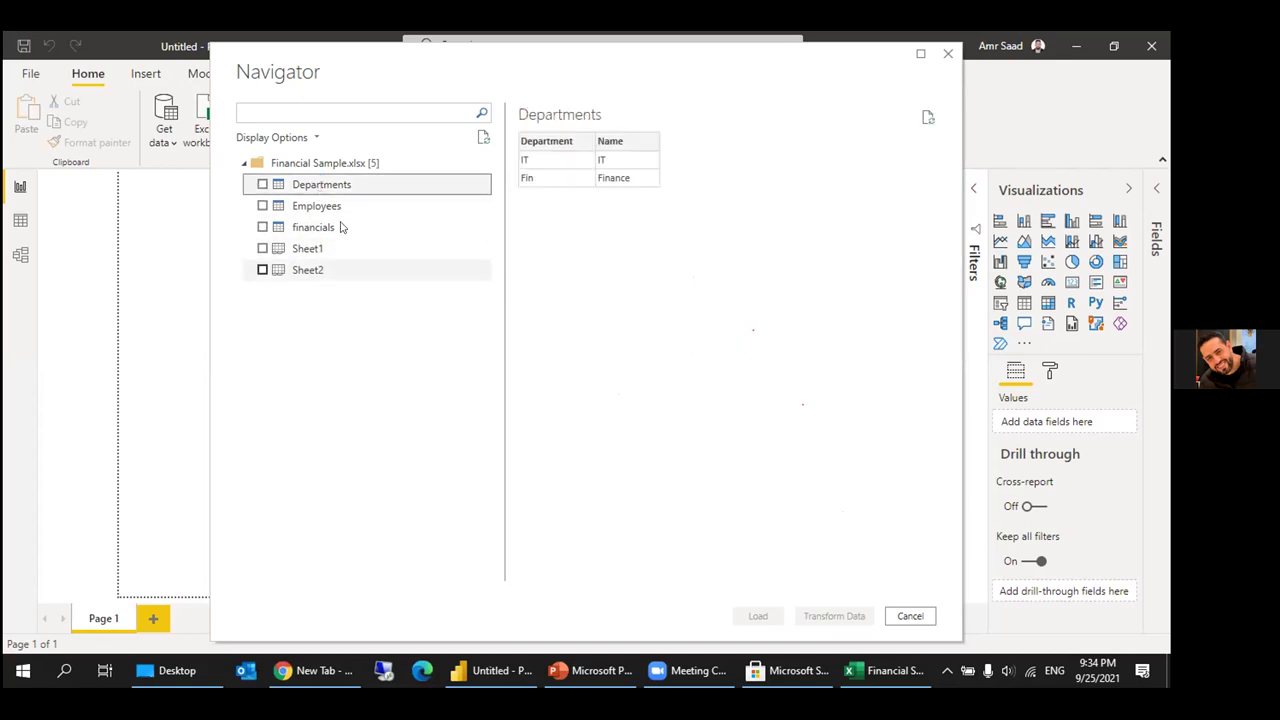
click(330, 205)
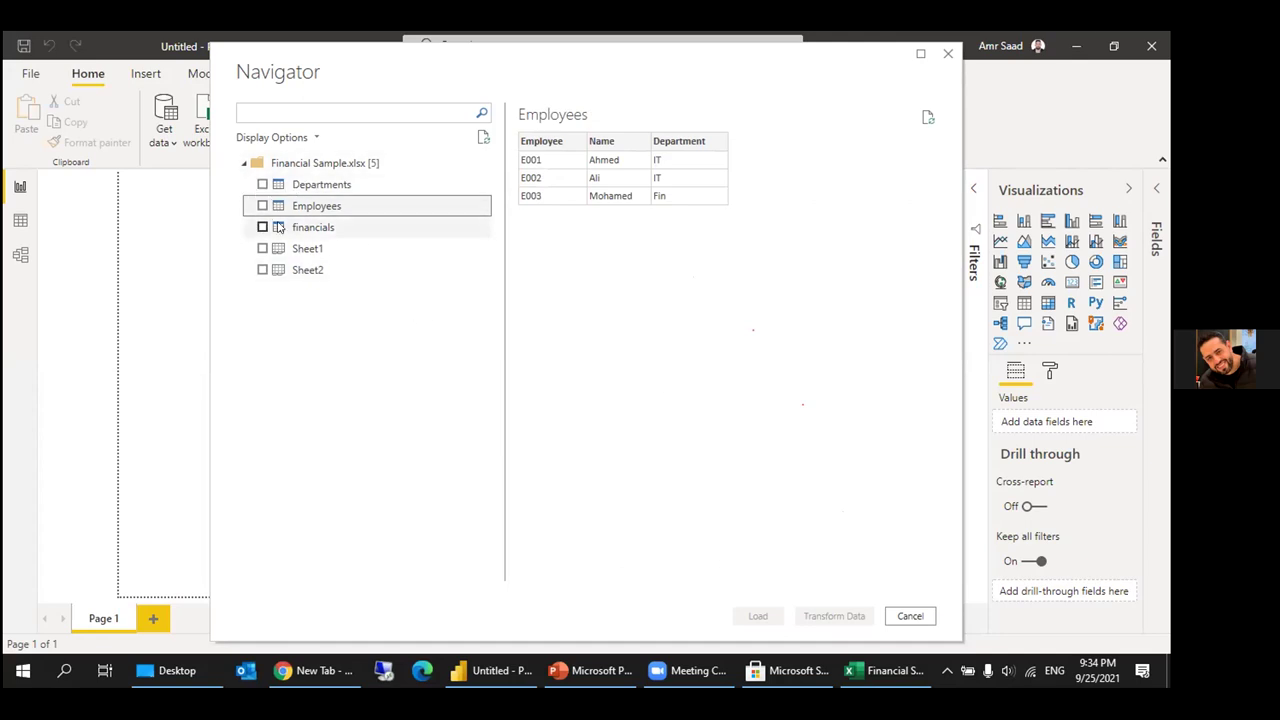
click(313, 227)
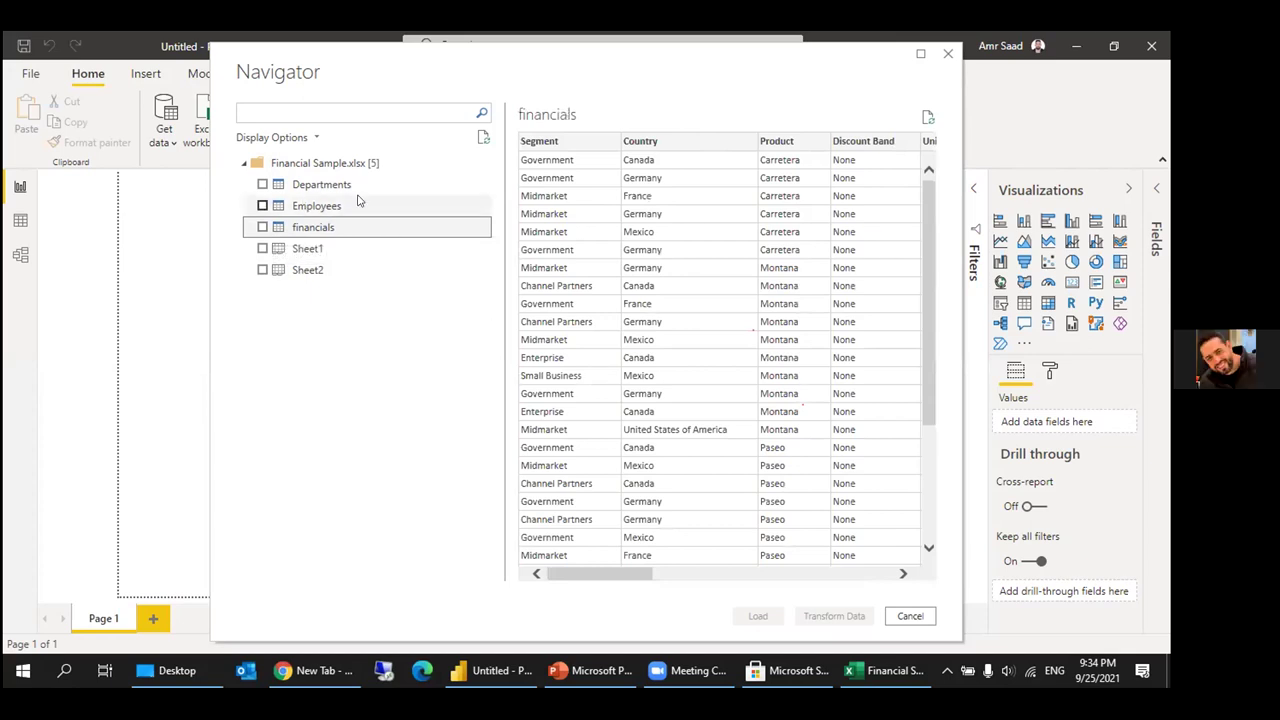
click(928, 118)
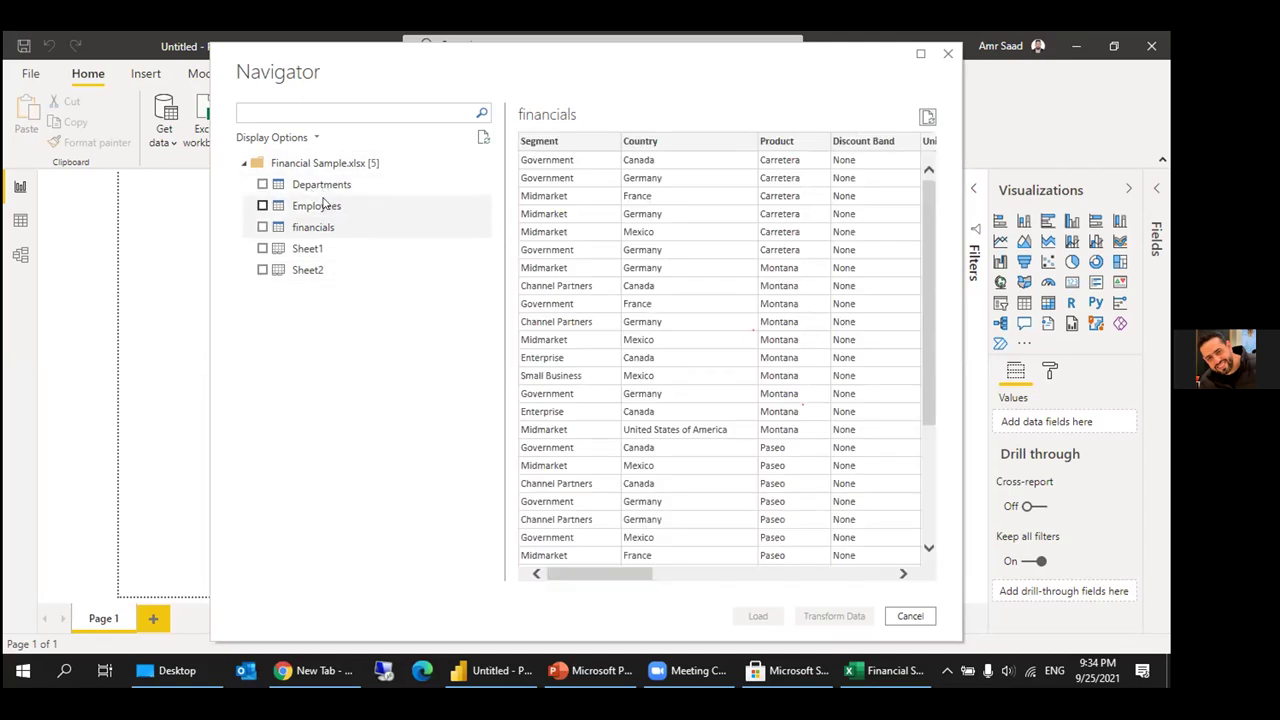
click(485, 140)
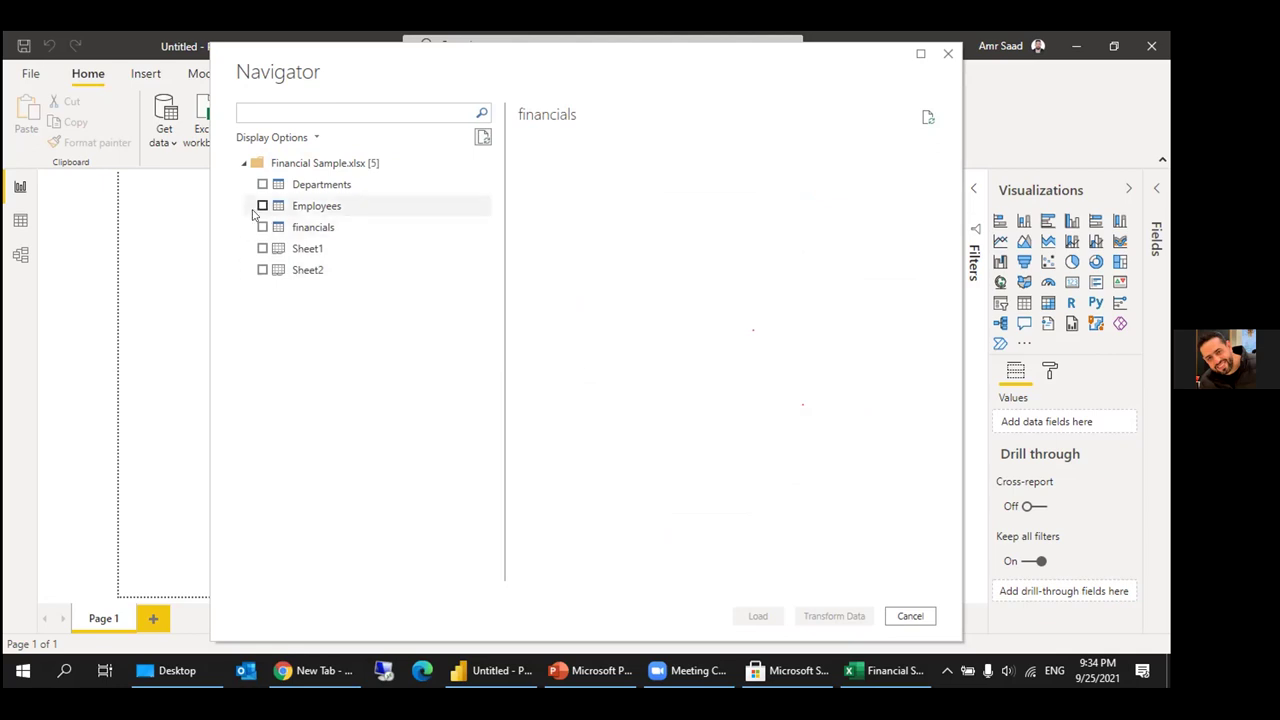
Select only the financials table for import and open it in the Power Query Editor.
click(308, 229)
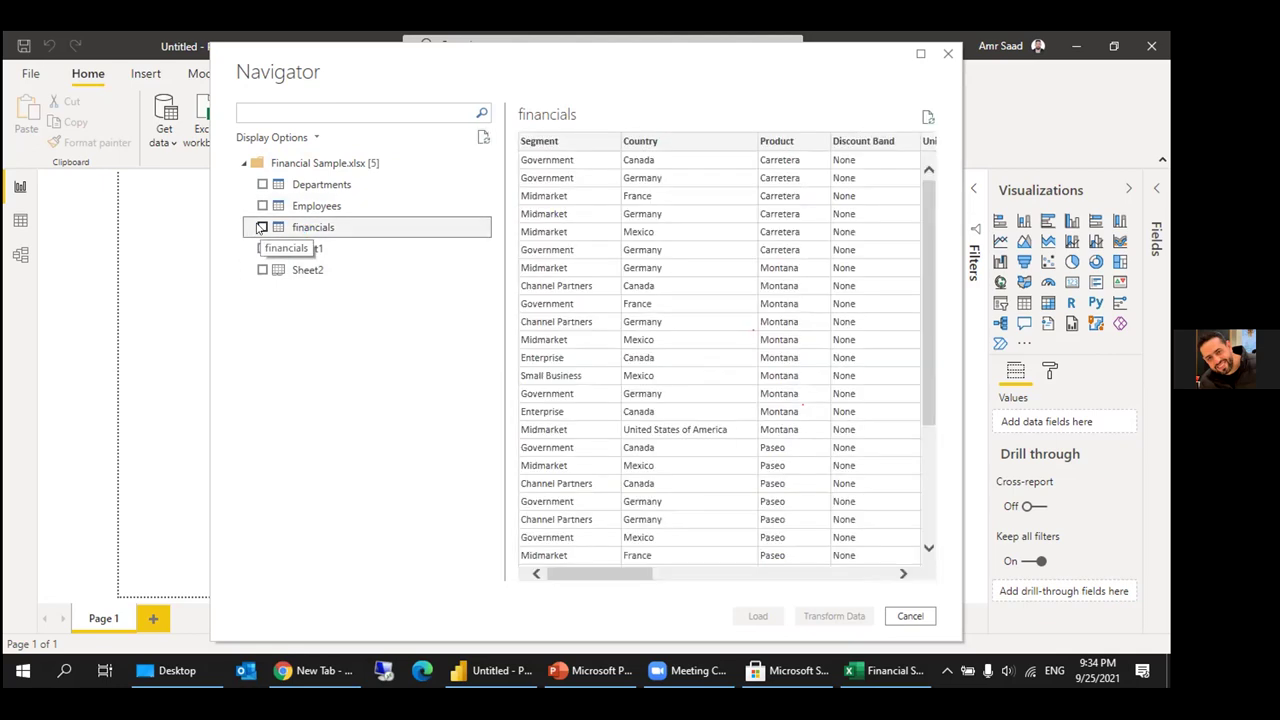
click(262, 227)
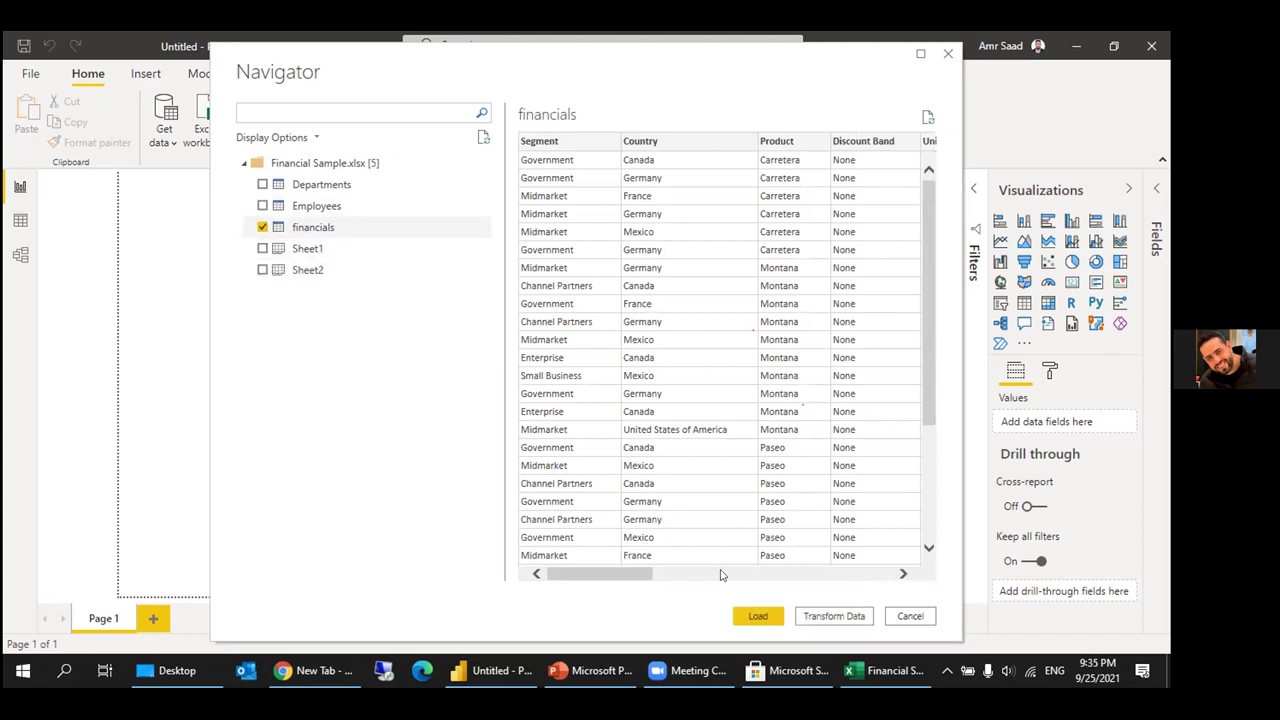
key(alt+Tab)
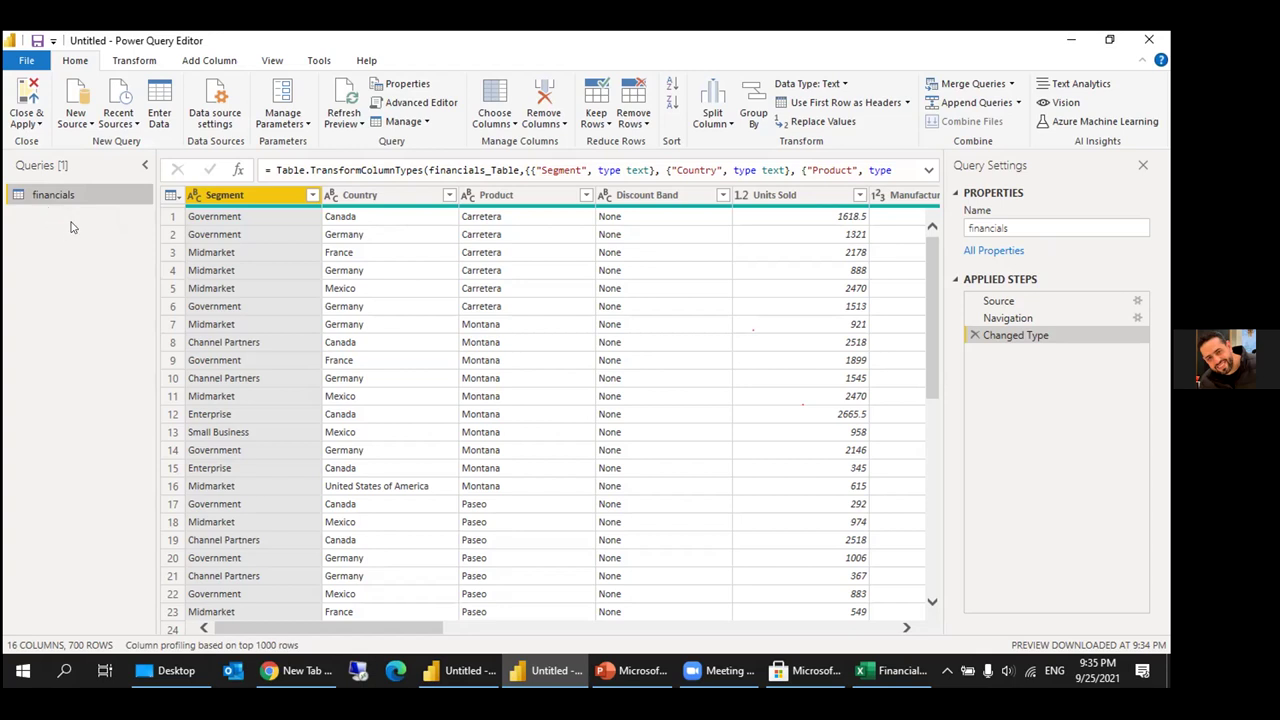
Examine the transformation commands, the query name property and the Discount Band column of the financials query.
click(145, 61)
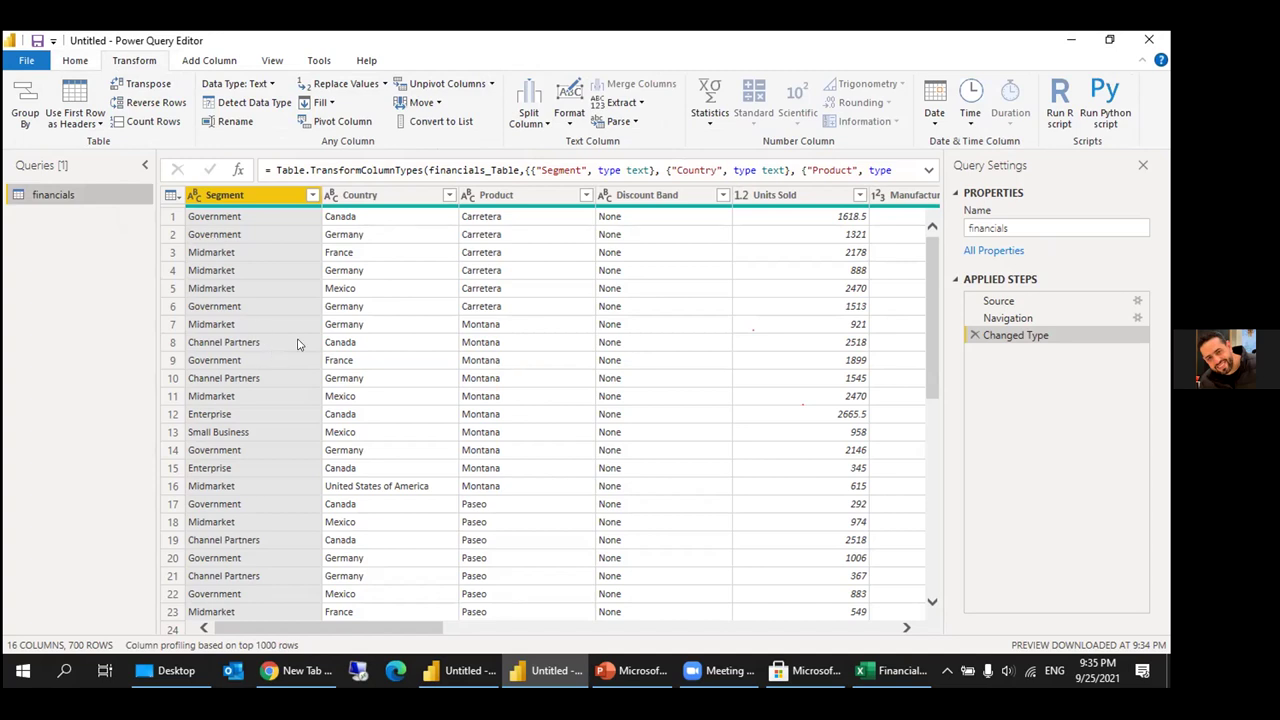
click(1049, 227)
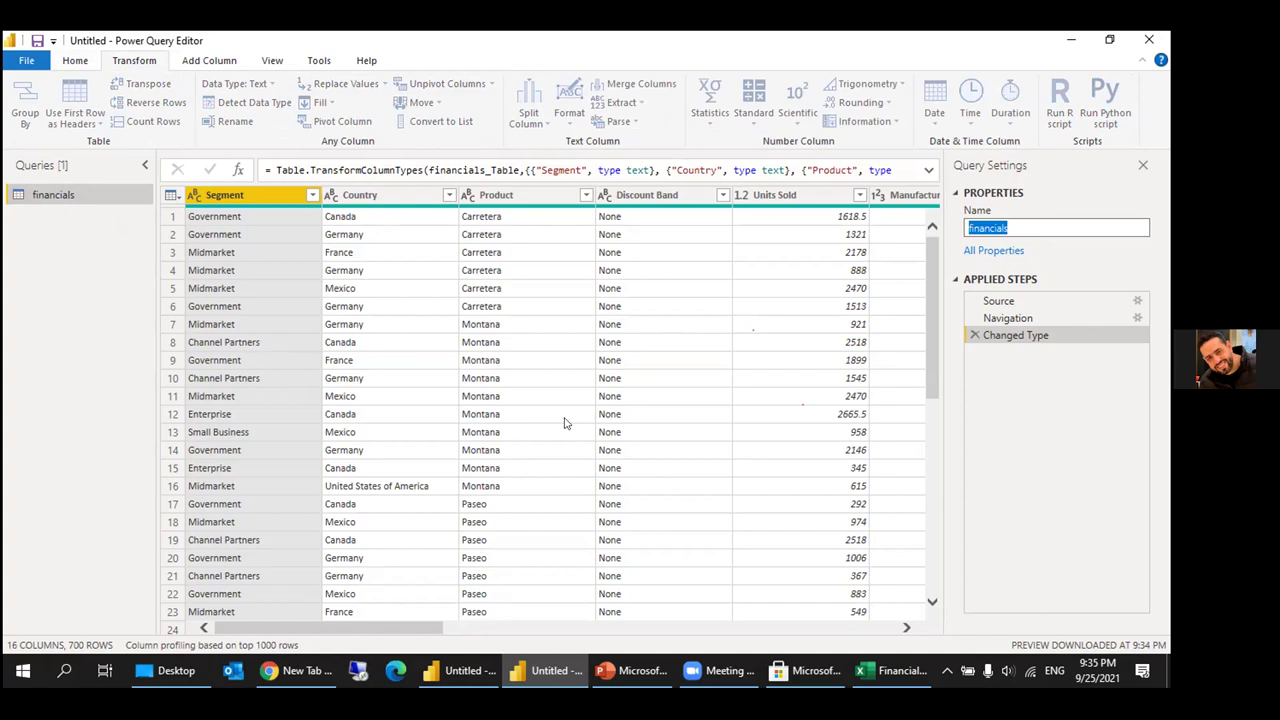
click(404, 270)
click(648, 197)
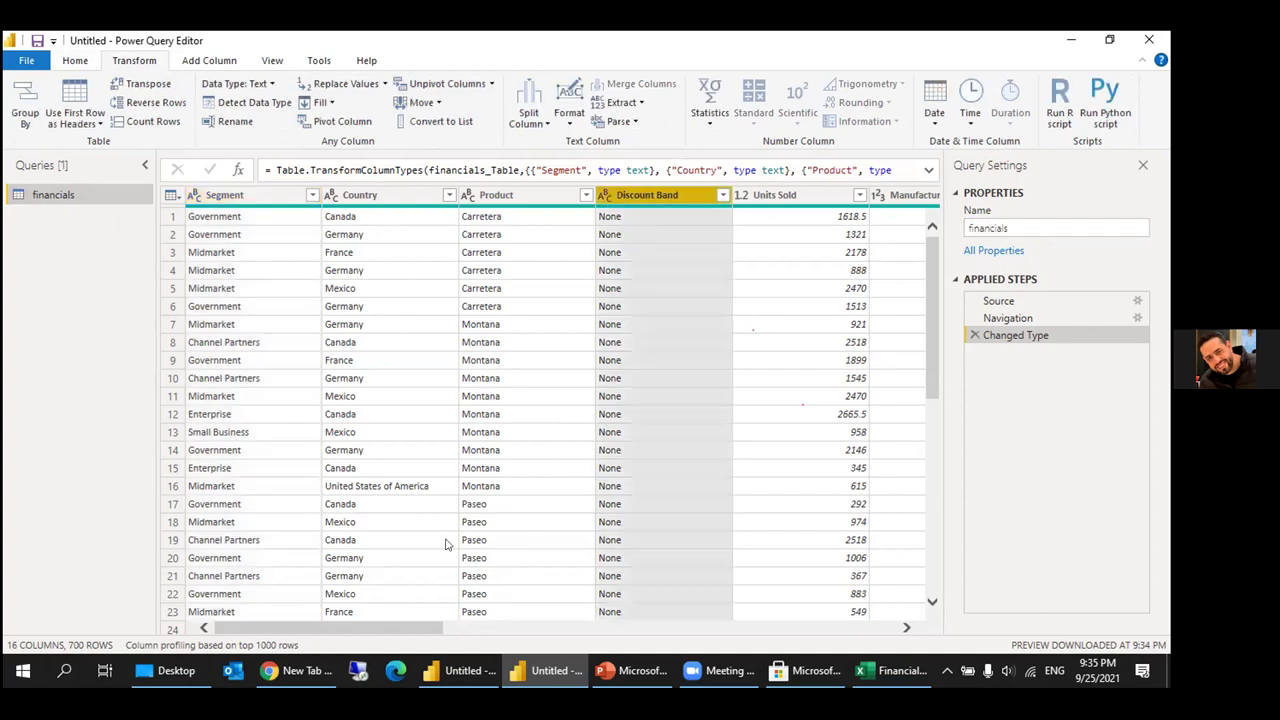
Rename the Month Name column of the financials query to Month.
drag(378, 630, 843, 601)
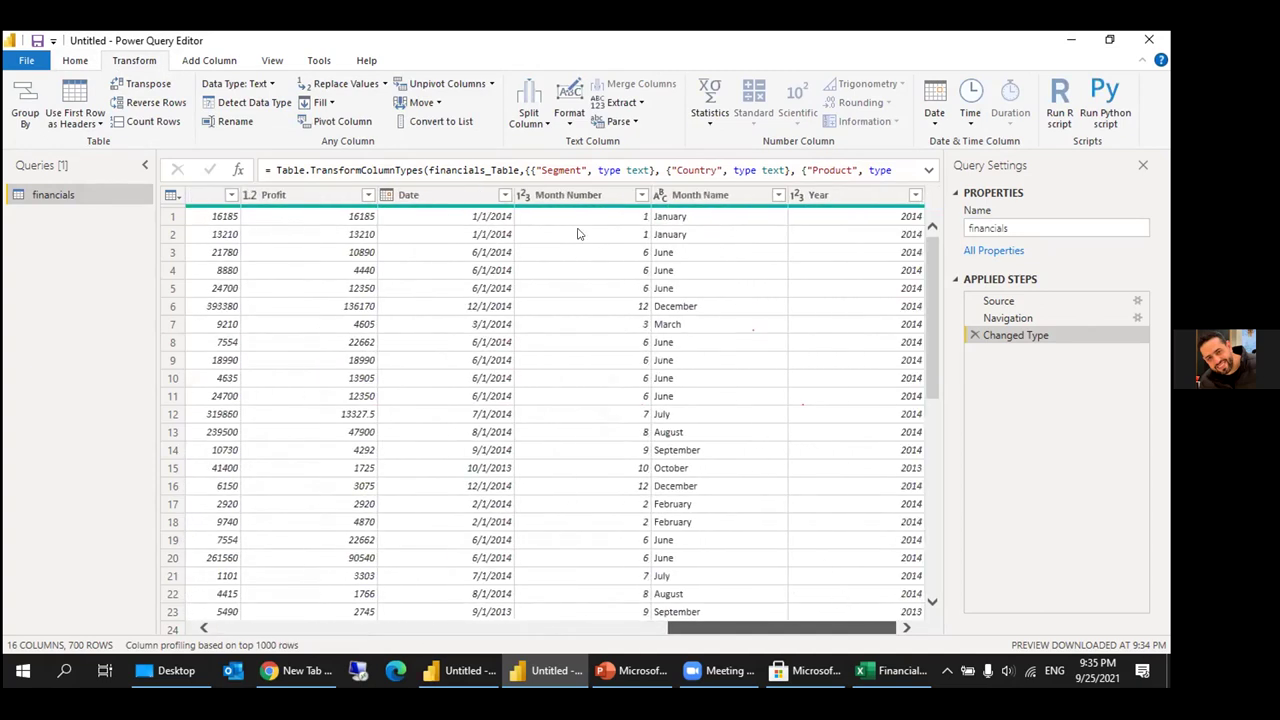
click(709, 199)
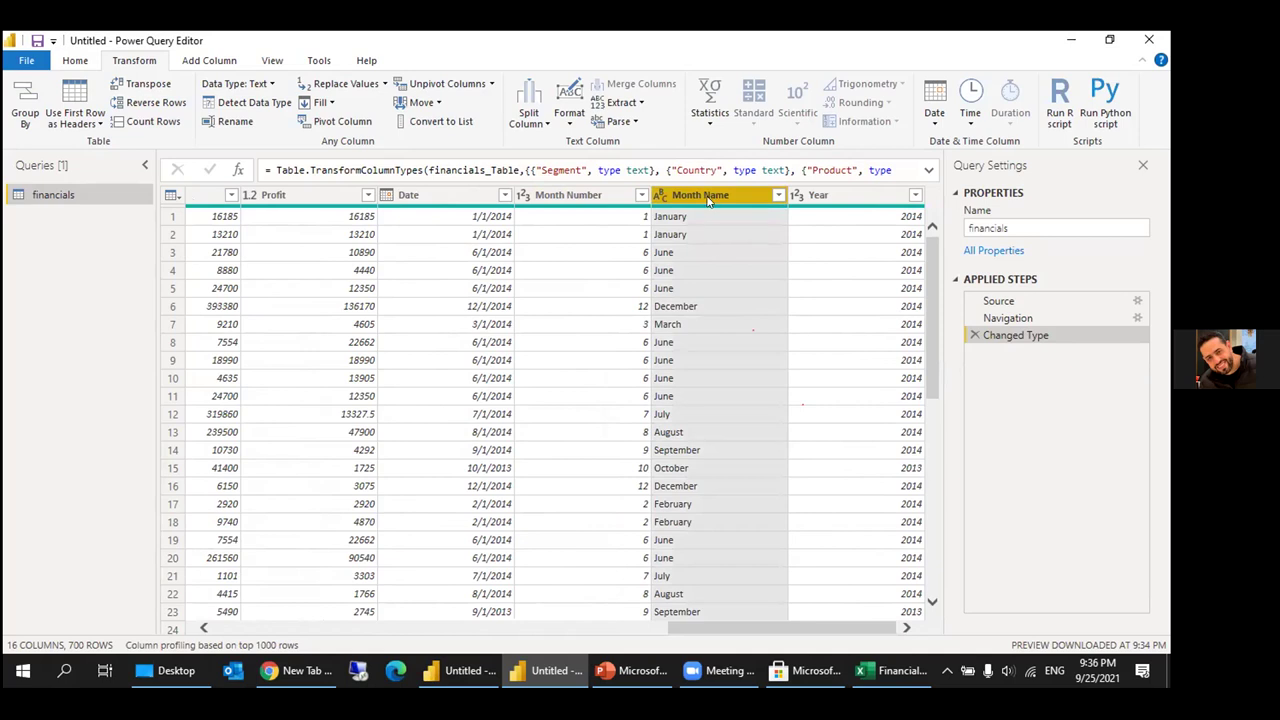
right_click(708, 201)
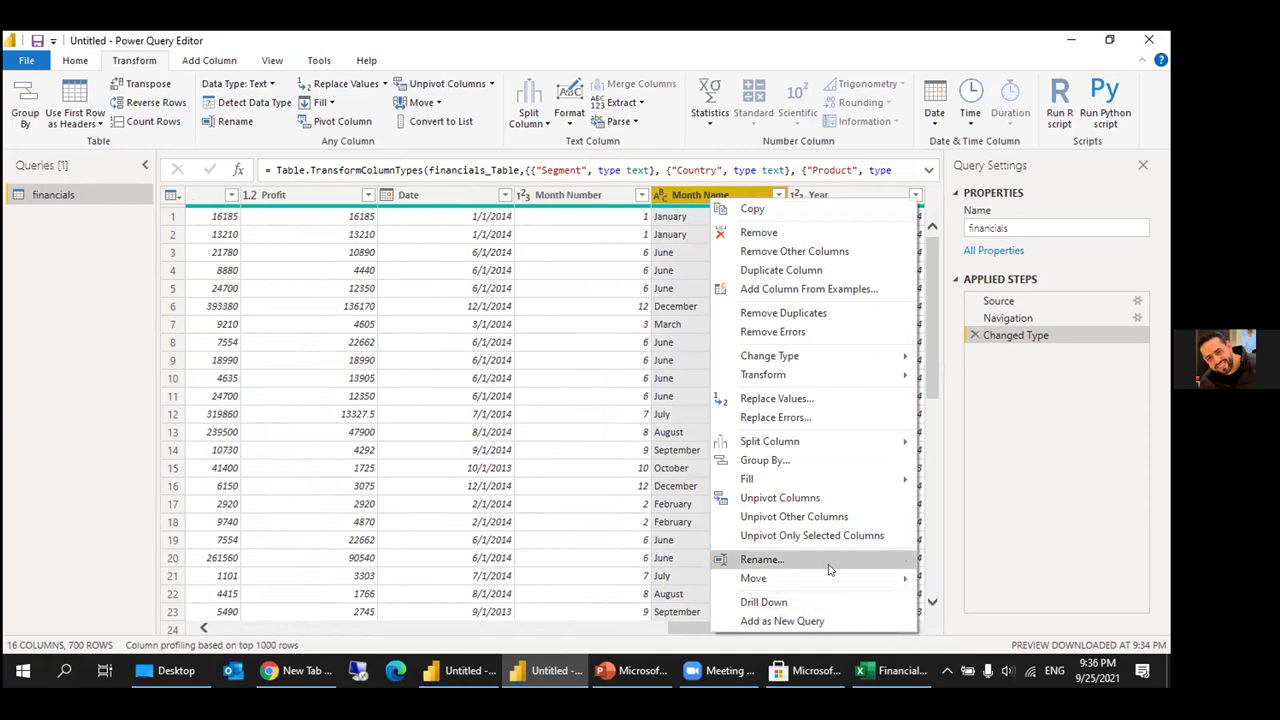
click(690, 306)
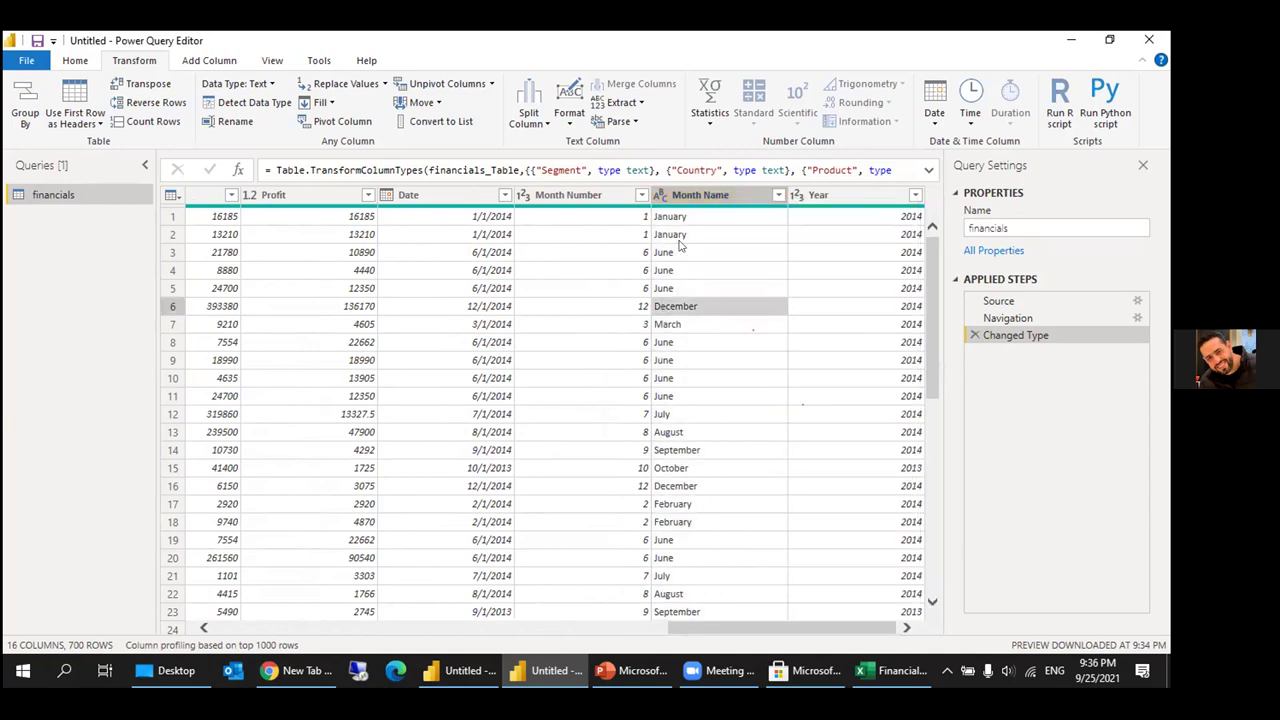
click(706, 197)
double_click(706, 197)
drag(704, 195, 730, 195)
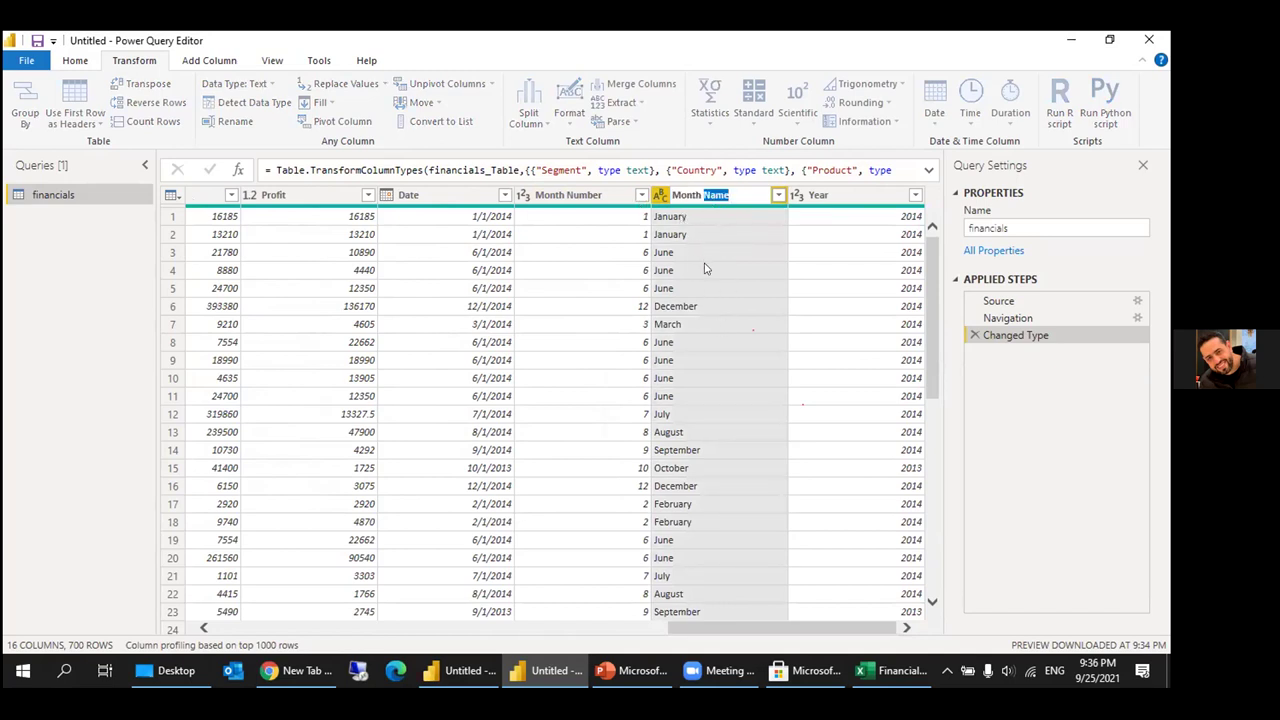
key(BackSpace)
key(Return)
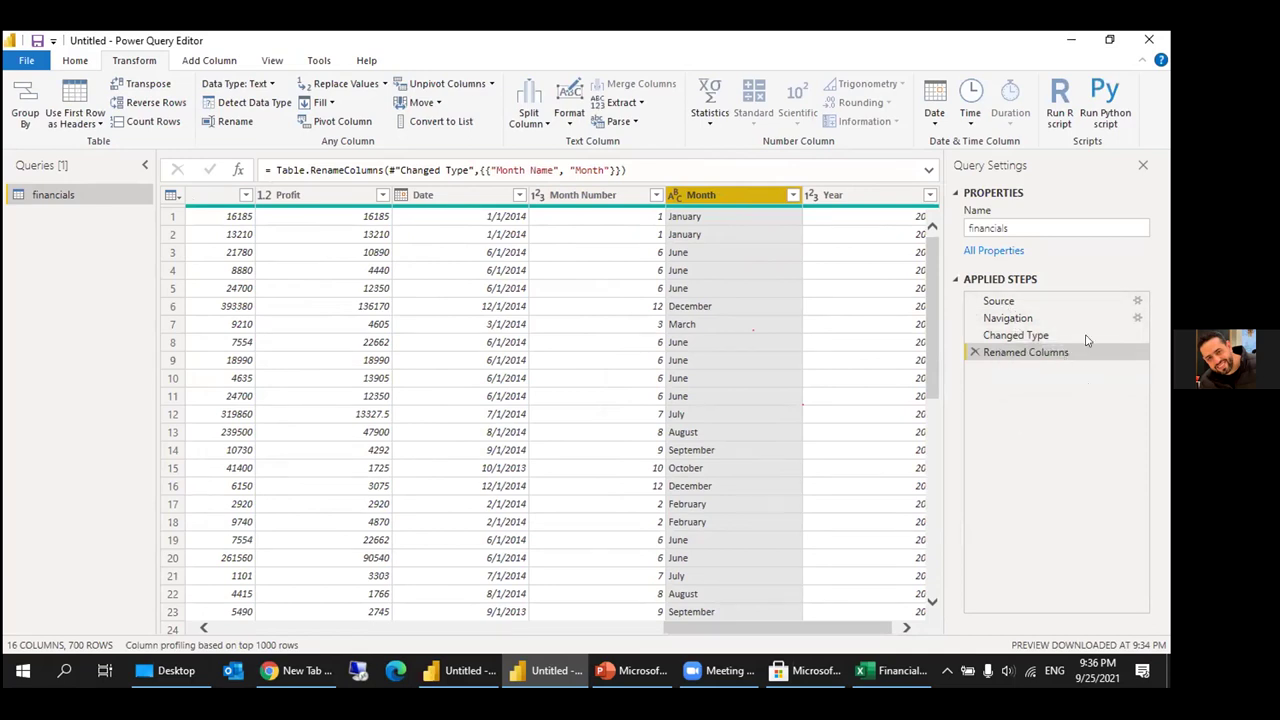
Examine the Units Sold column and the remaining columns of the financials query with their data types.
drag(790, 628, 470, 610)
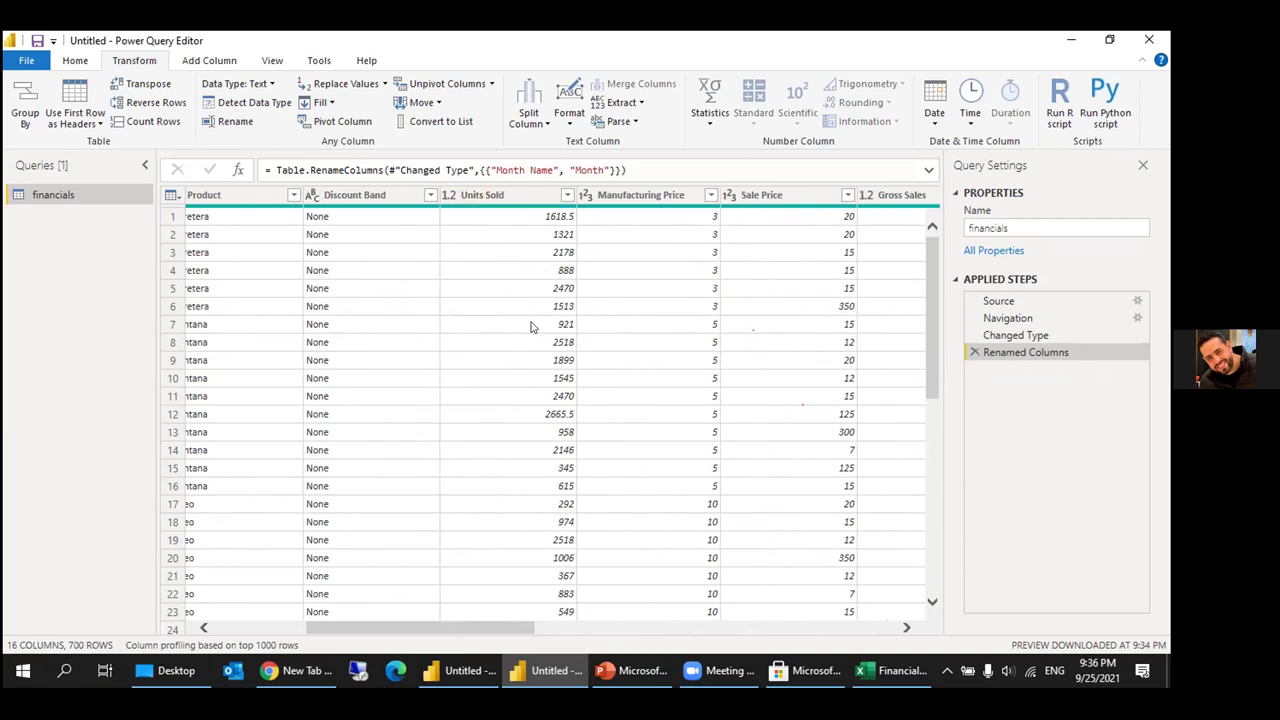
click(500, 196)
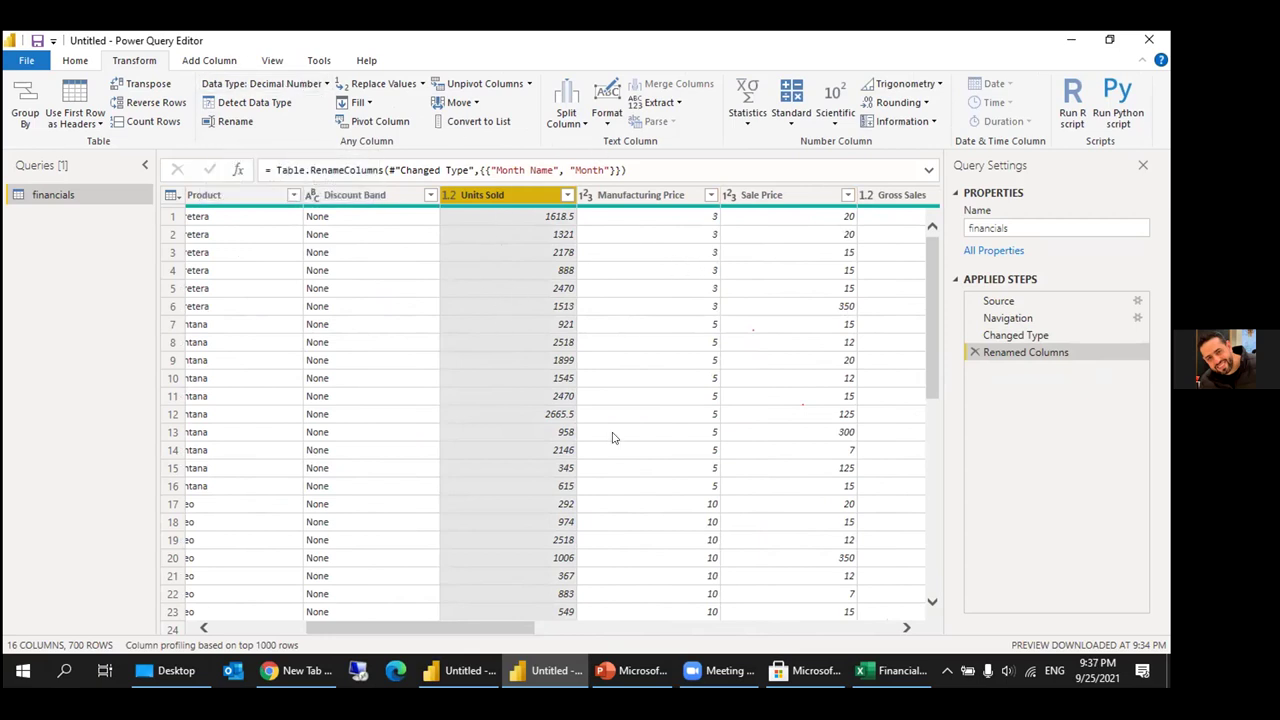
drag(425, 633, 803, 609)
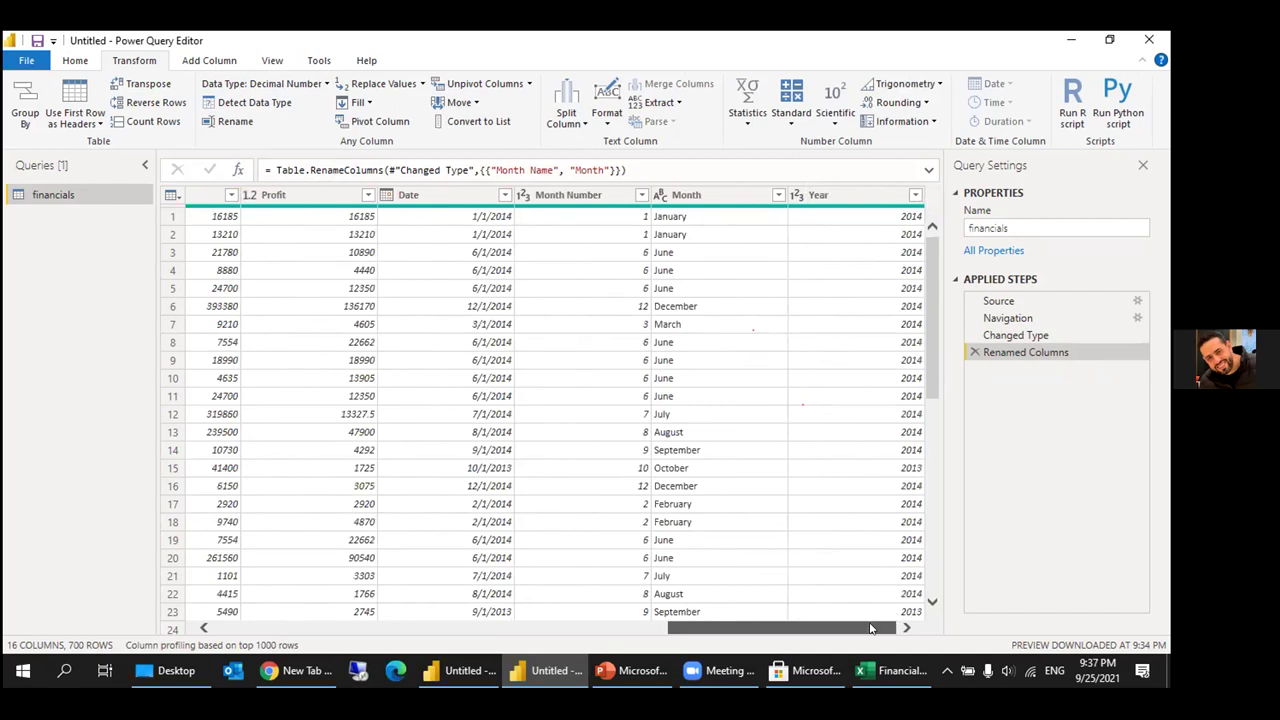
drag(849, 626, 285, 316)
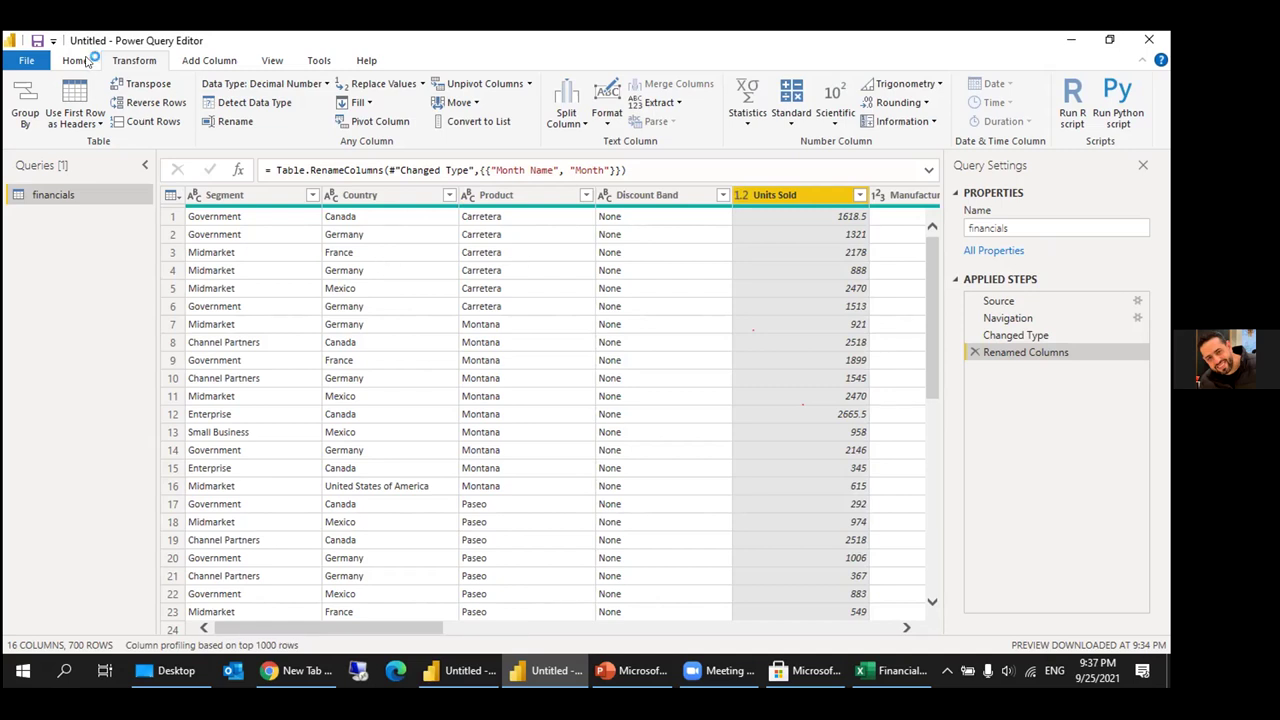
Close the Power Query Editor applying the changes, and expand the financials table's fields in the report.
click(86, 58)
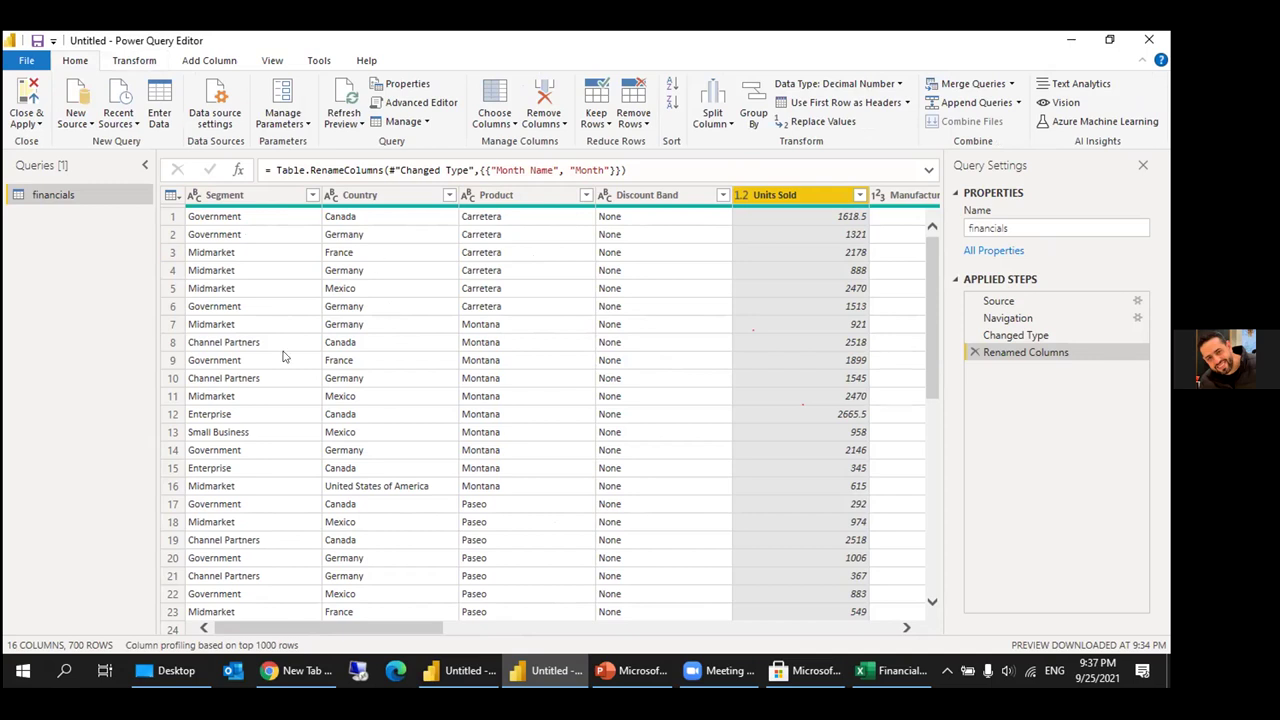
click(24, 96)
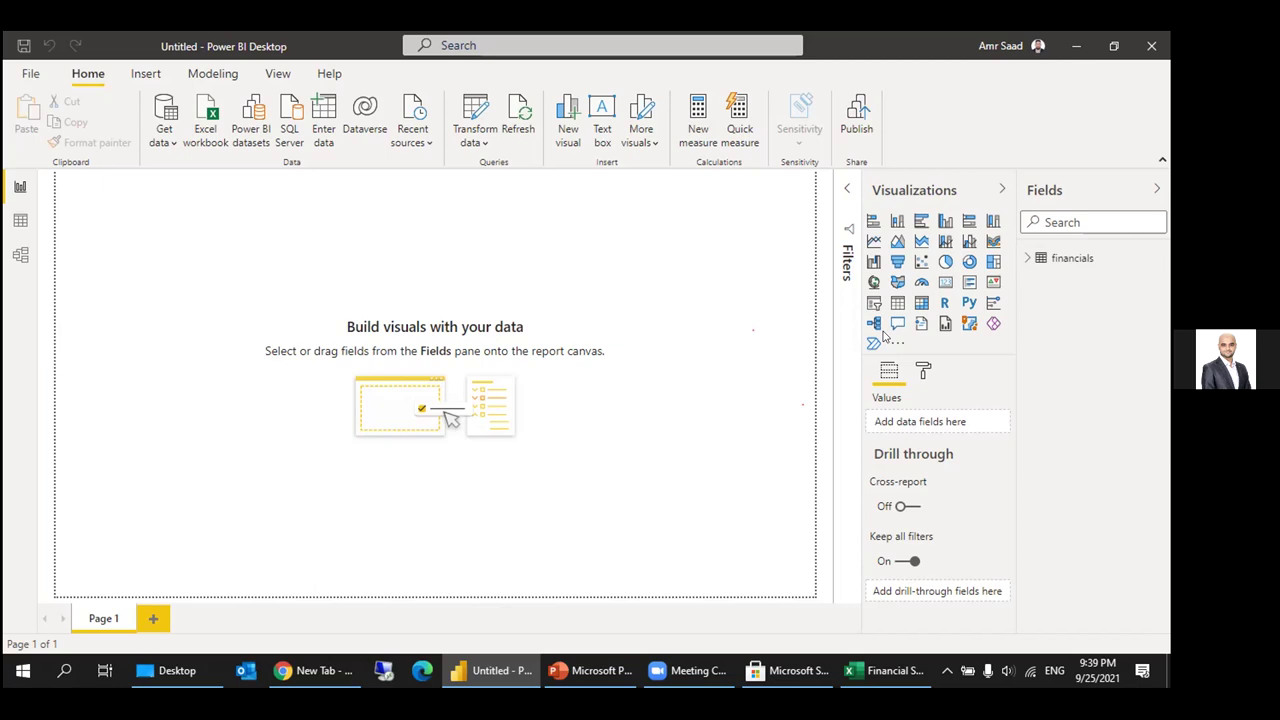
click(1027, 258)
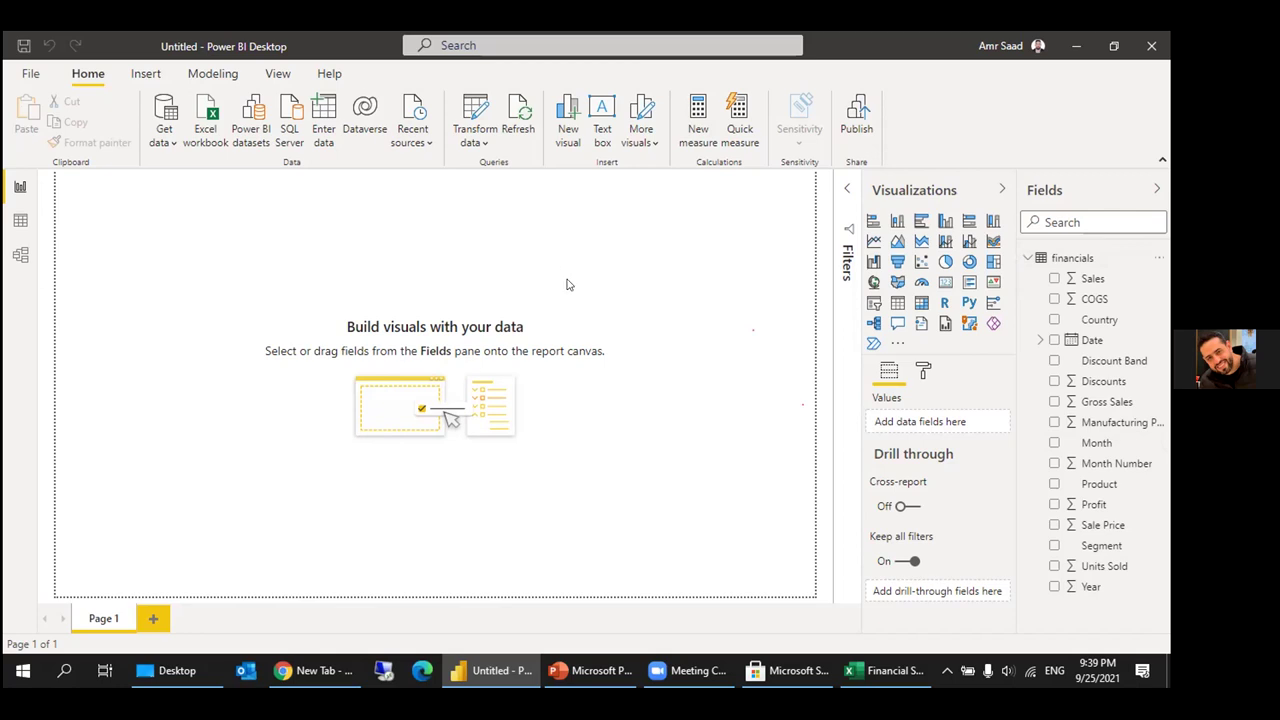
Review the financials rows in Data view and shift the financials card slightly to the right in Model view.
click(20, 223)
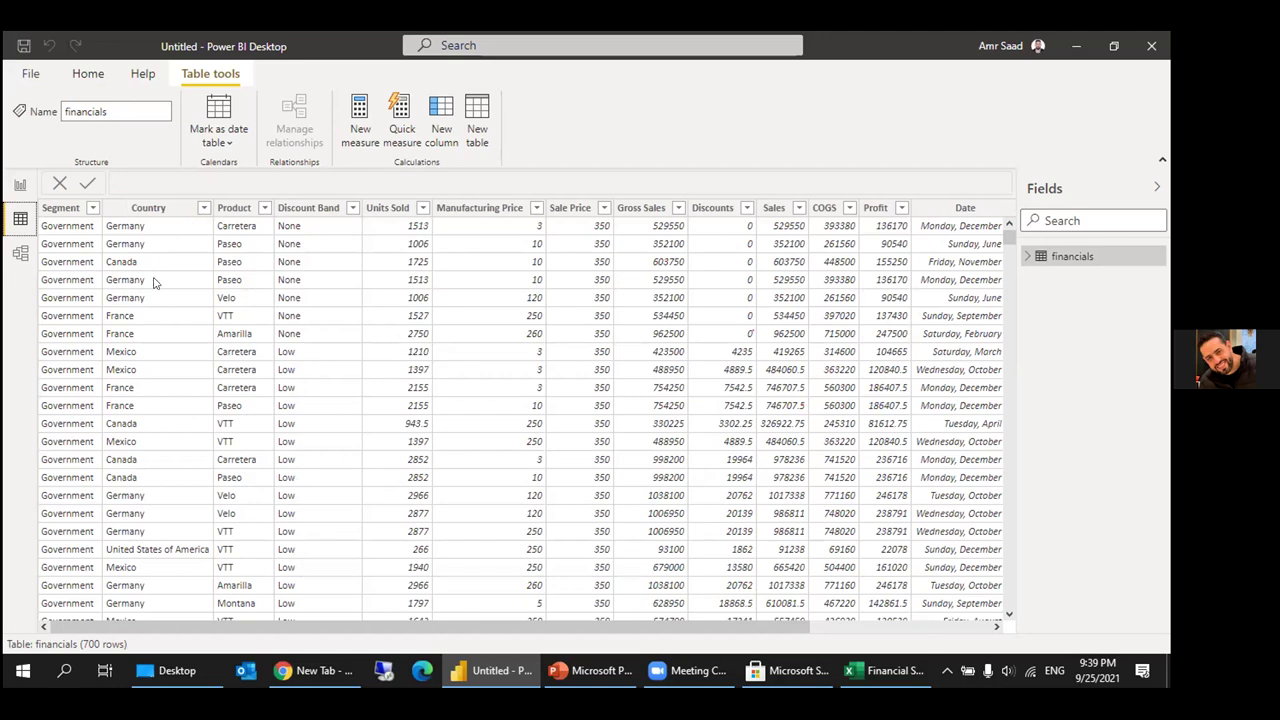
click(19, 255)
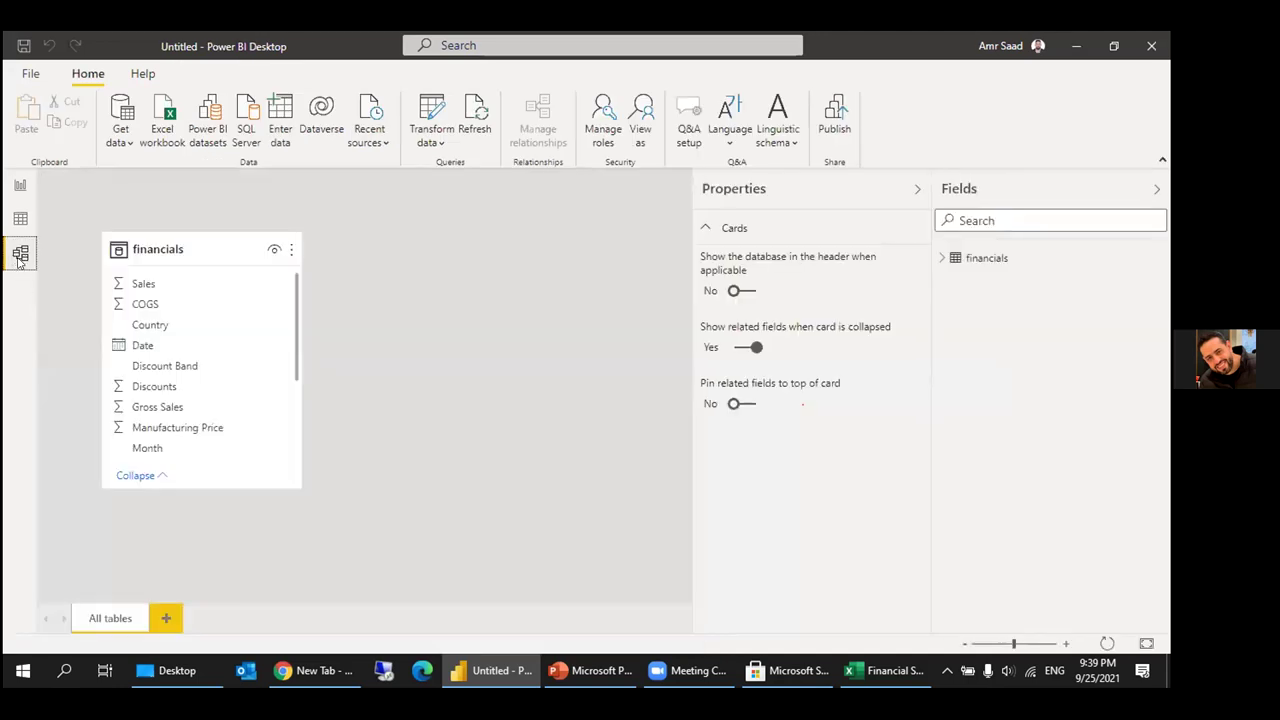
drag(174, 245, 196, 242)
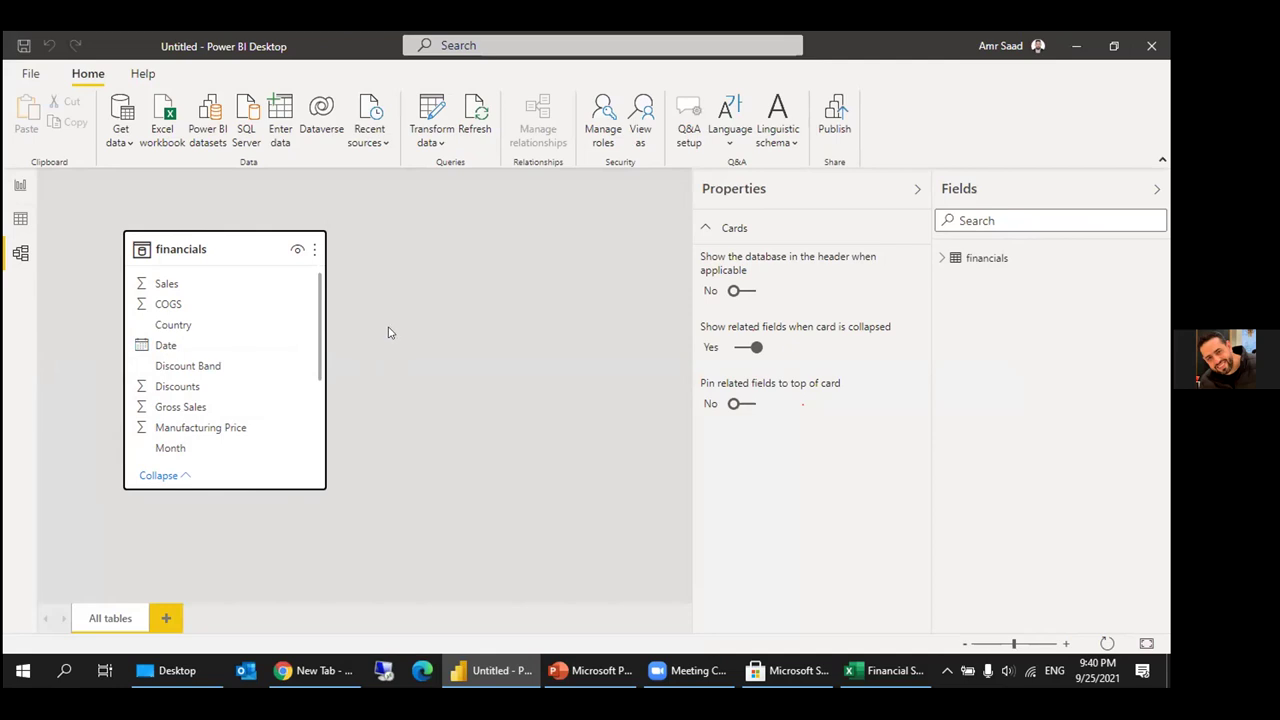
Return to Report view and collapse and re-expand the financials field list.
click(19, 185)
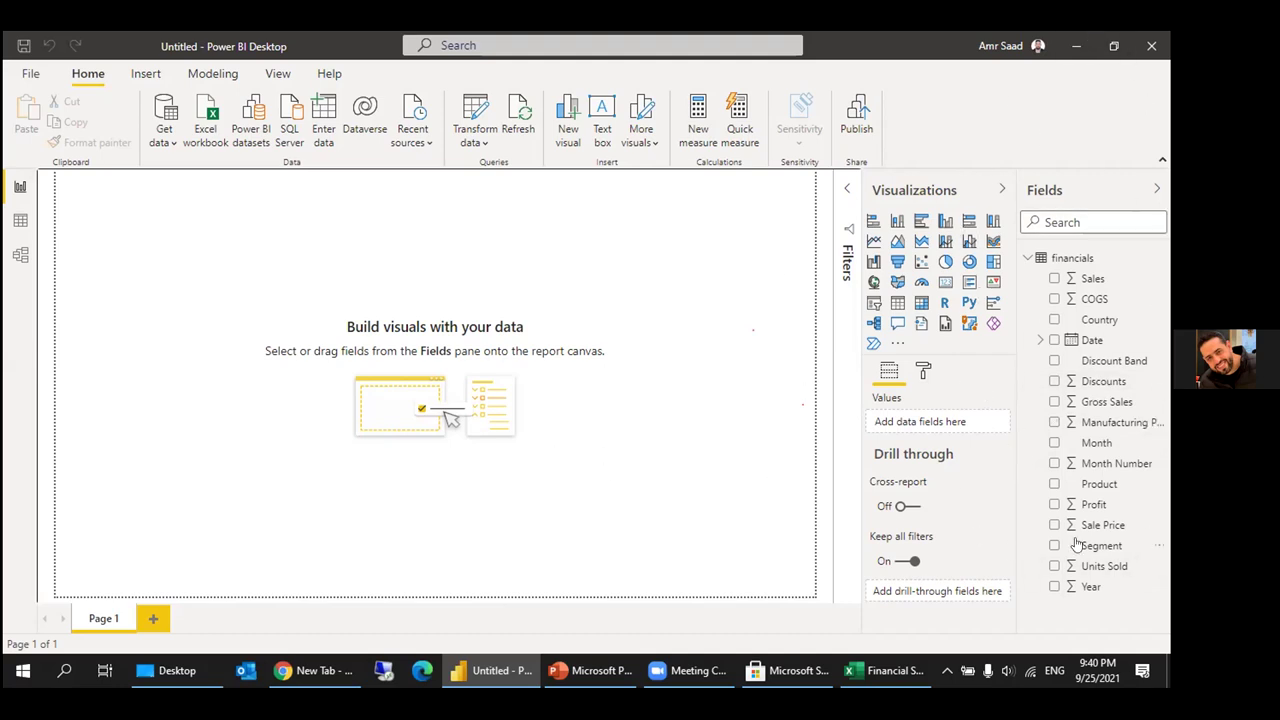
click(1027, 258)
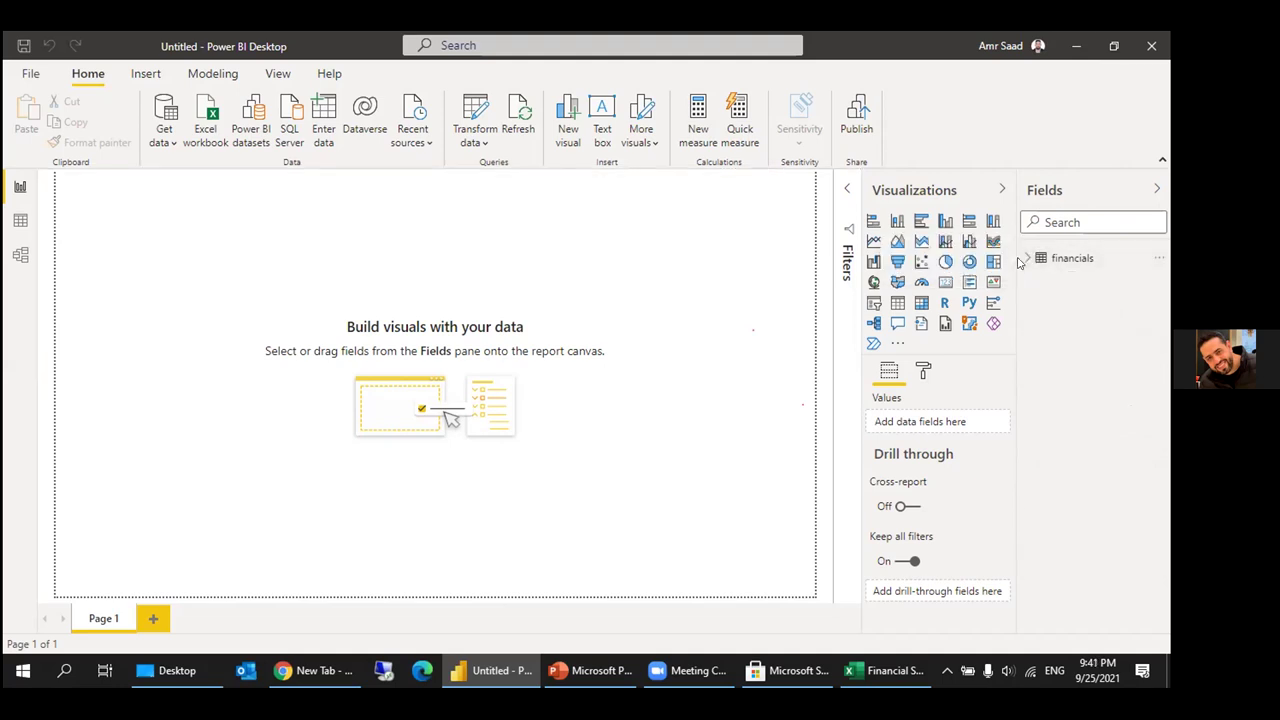
click(1027, 258)
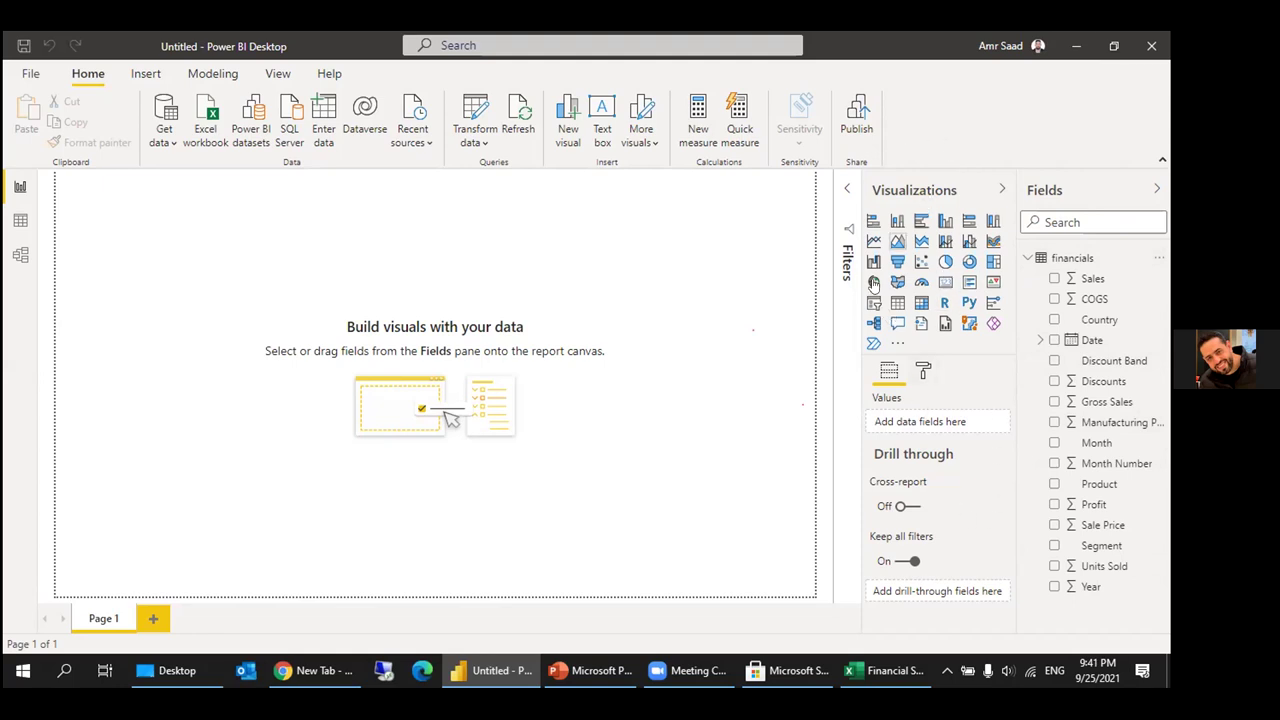
Look at the options for getting more visuals and open the Page 1 name for editing, leaving it as is.
click(898, 344)
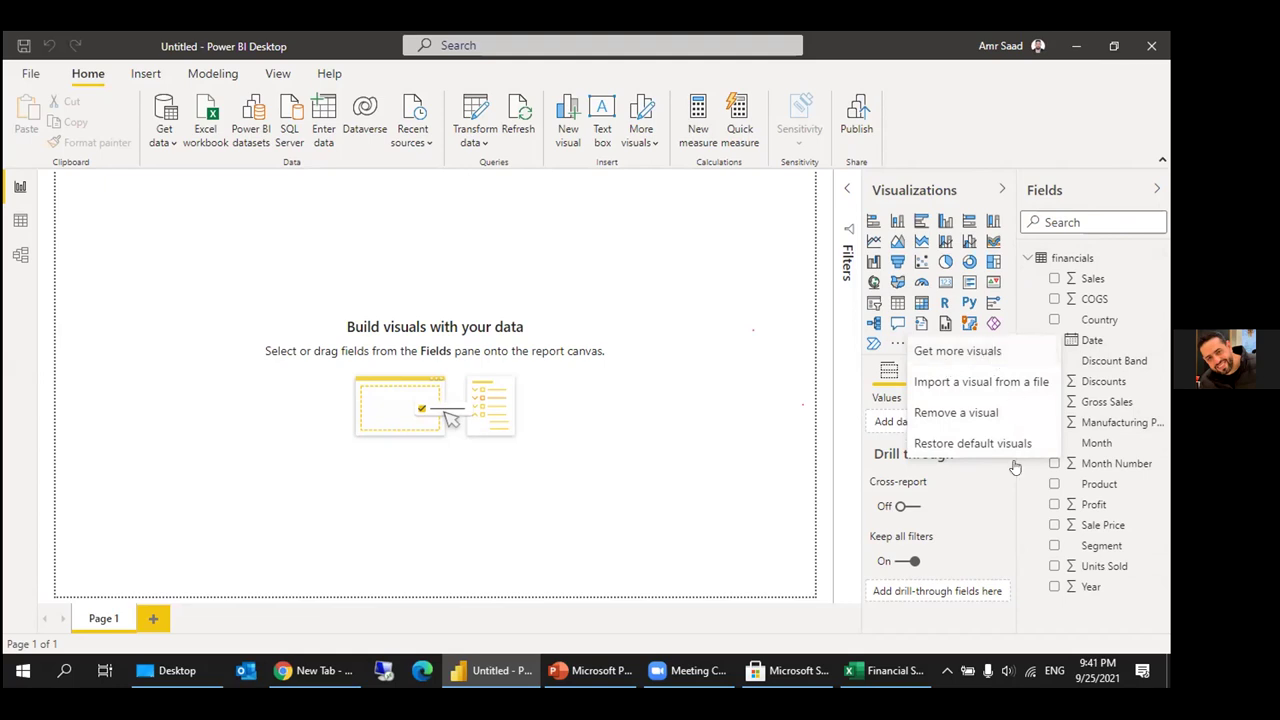
key(Escape)
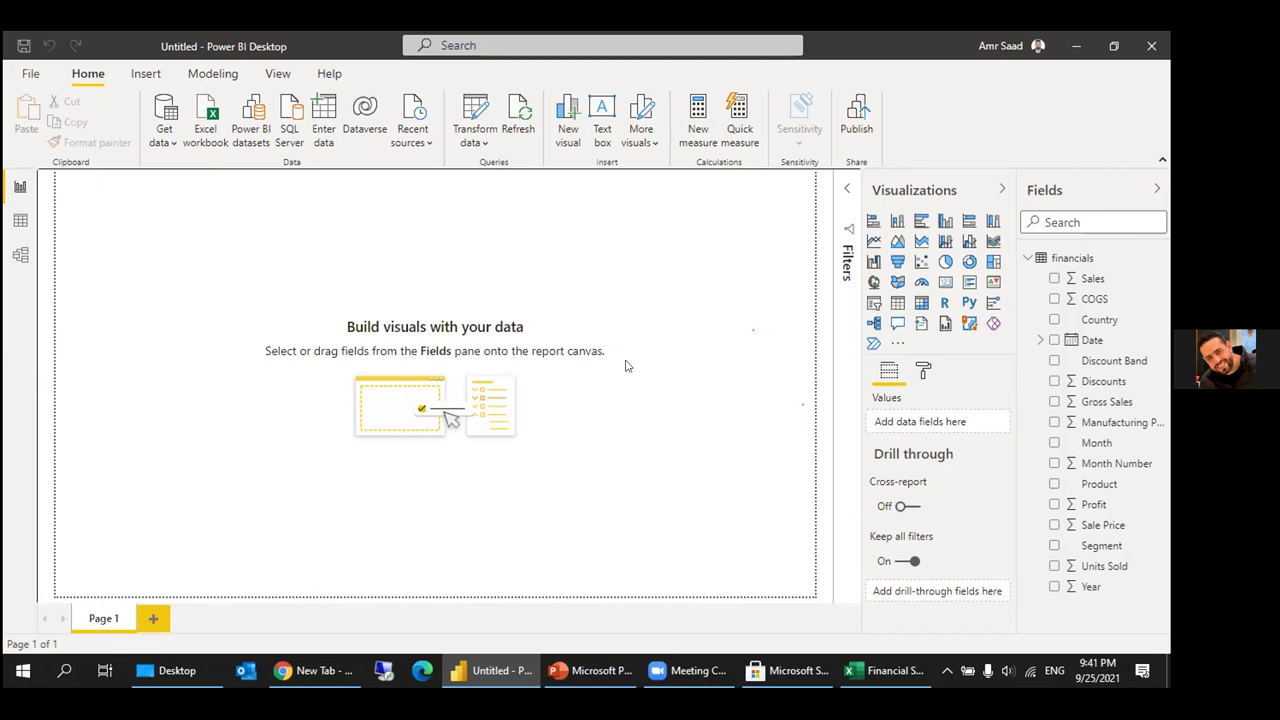
double_click(88, 619)
click(197, 451)
Inspect the levels of the Date field's Date Hierarchy in the financials table and collapse the field again.
click(1040, 340)
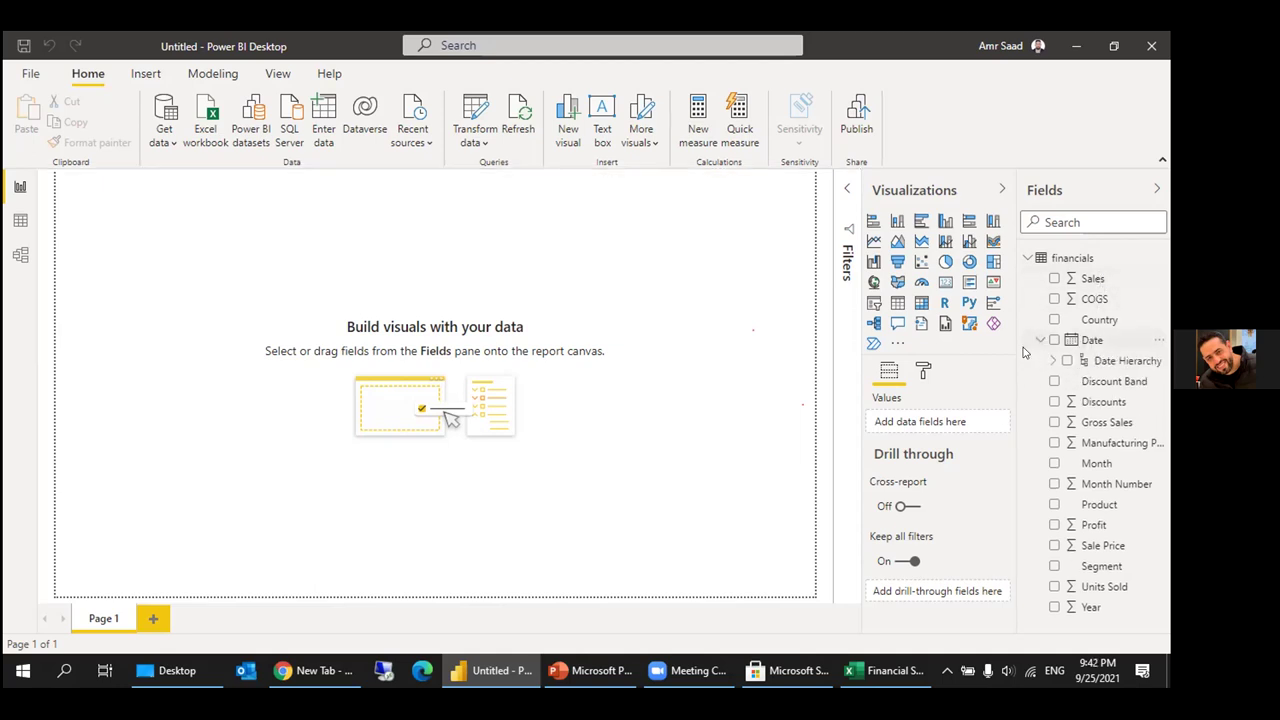
click(1050, 362)
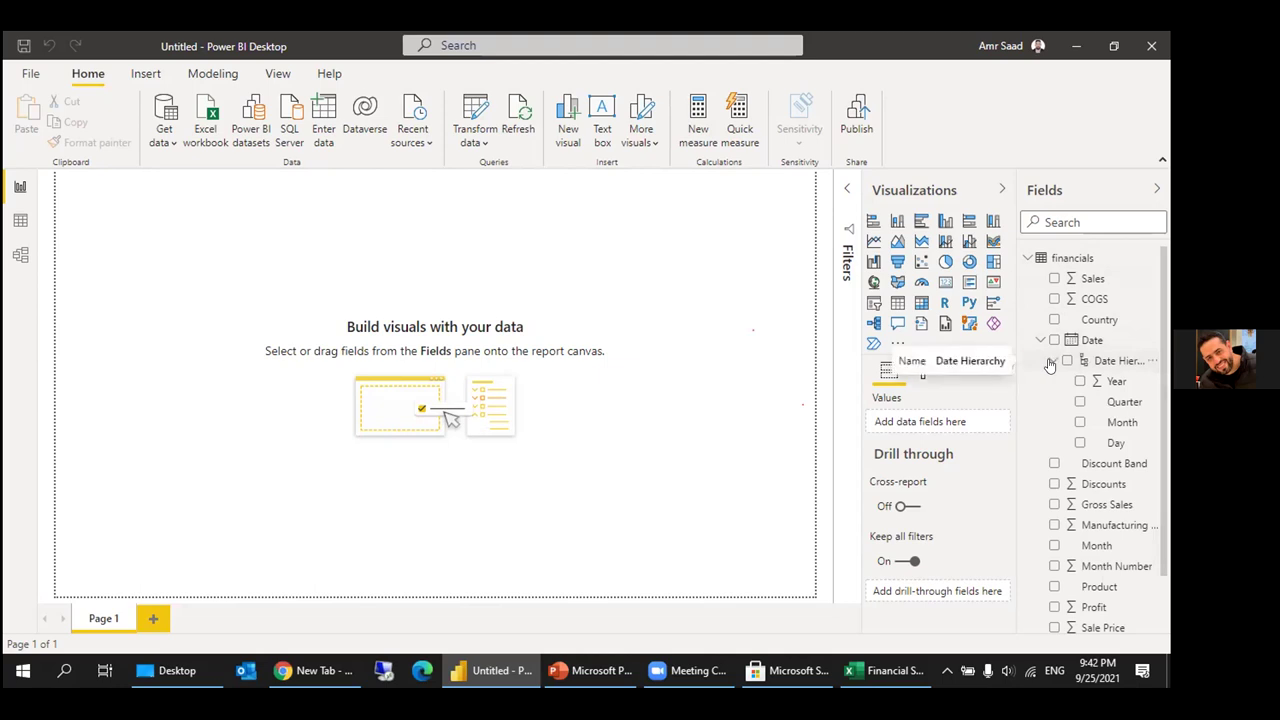
click(1050, 362)
click(1040, 340)
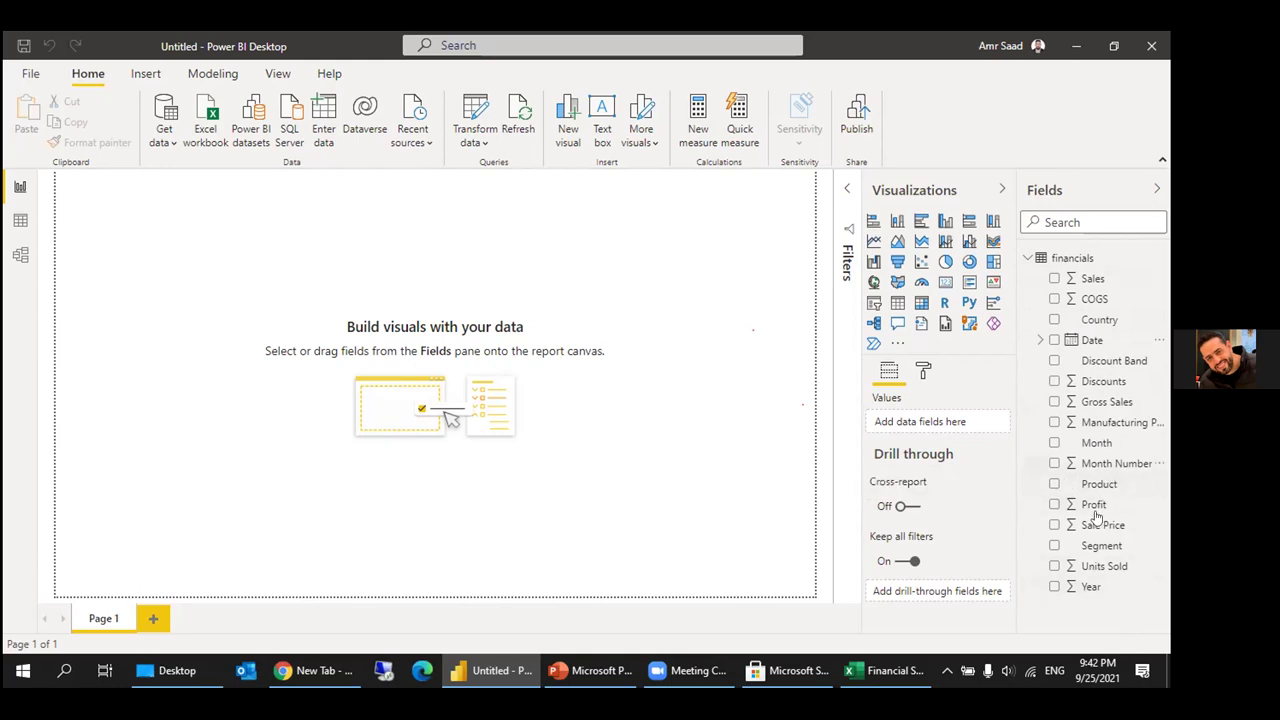
Create a table visual of Segment and Sales near the report page's left edge and enlarge it slightly.
drag(1095, 547, 240, 256)
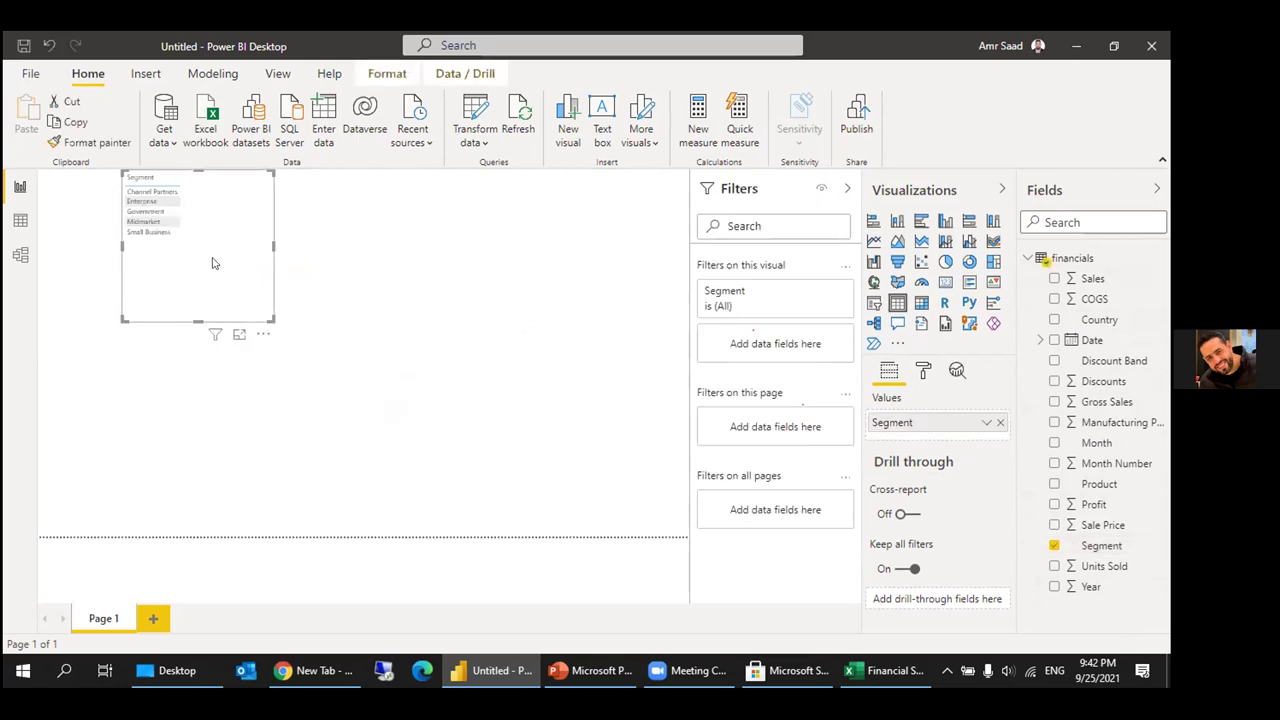
drag(216, 233, 151, 302)
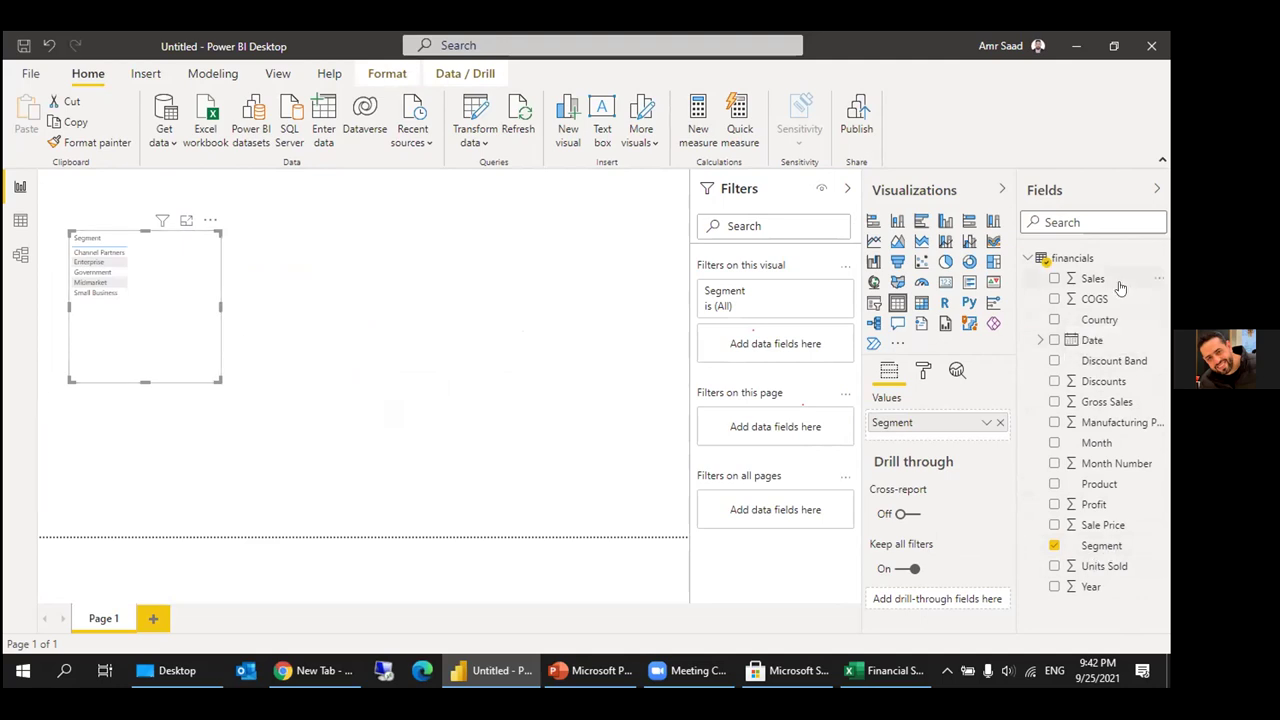
drag(1095, 279, 188, 296)
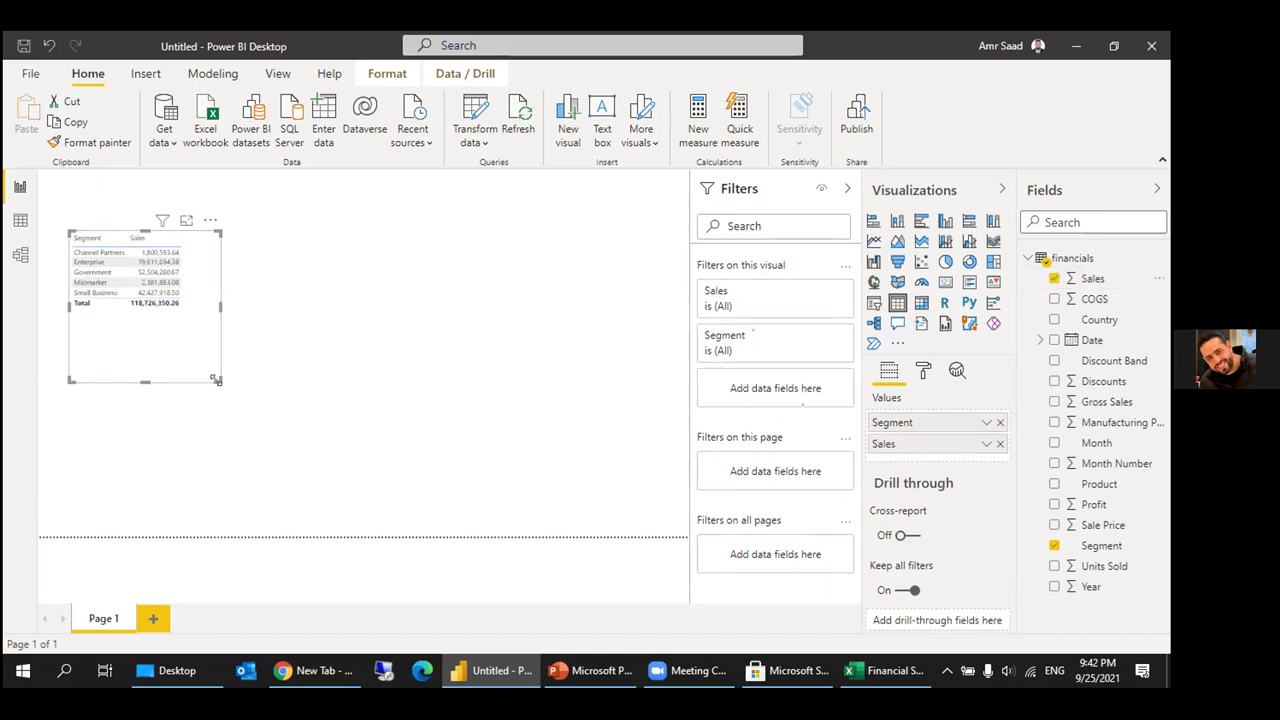
drag(219, 380, 256, 406)
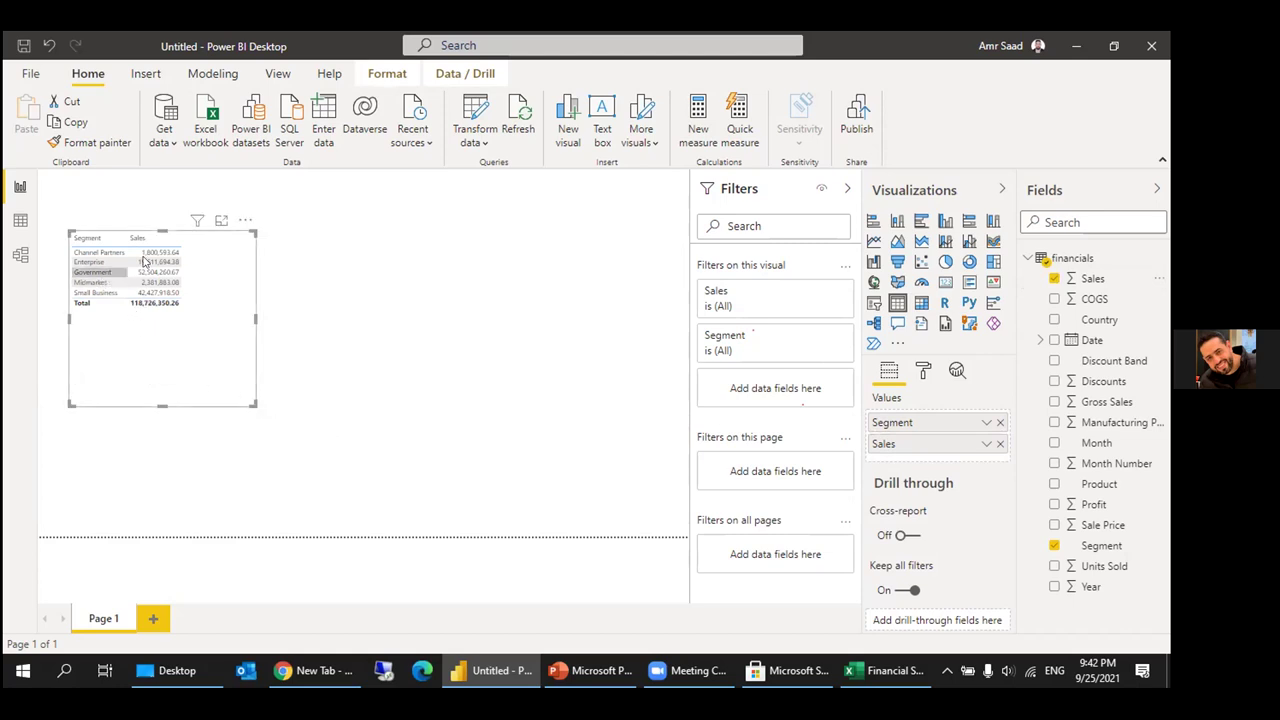
mouse_move(127, 299)
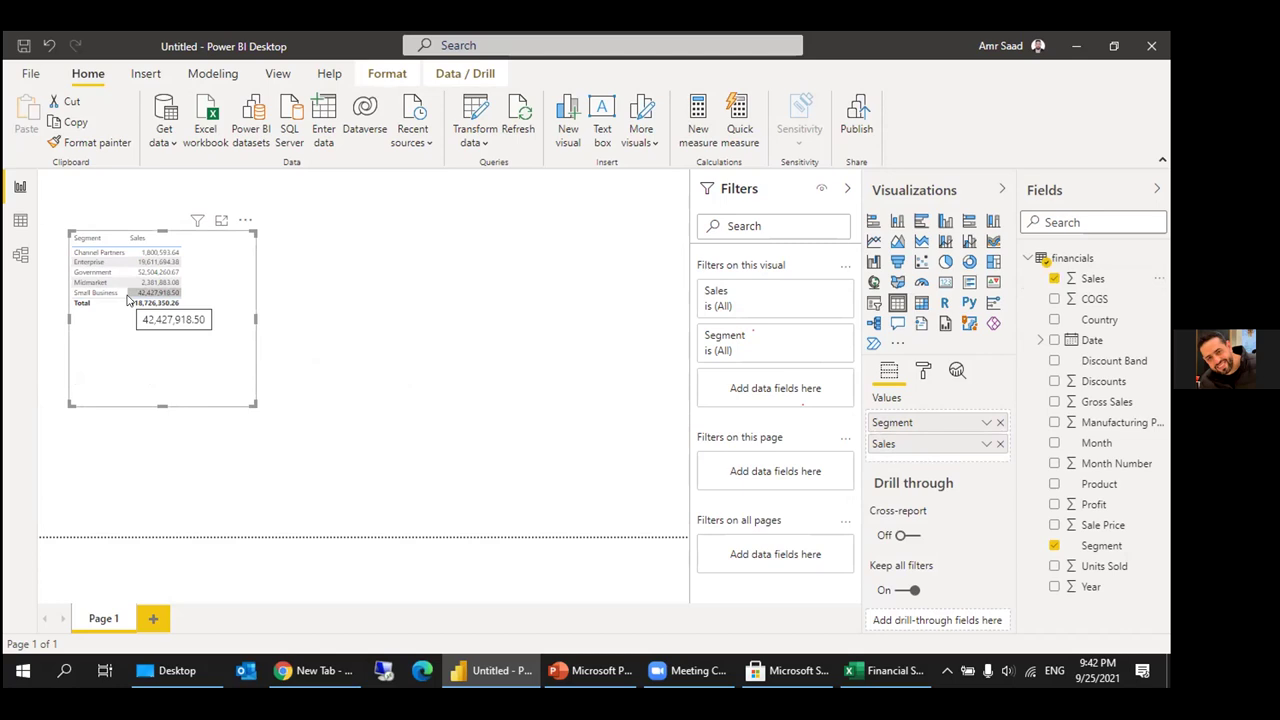
click(581, 325)
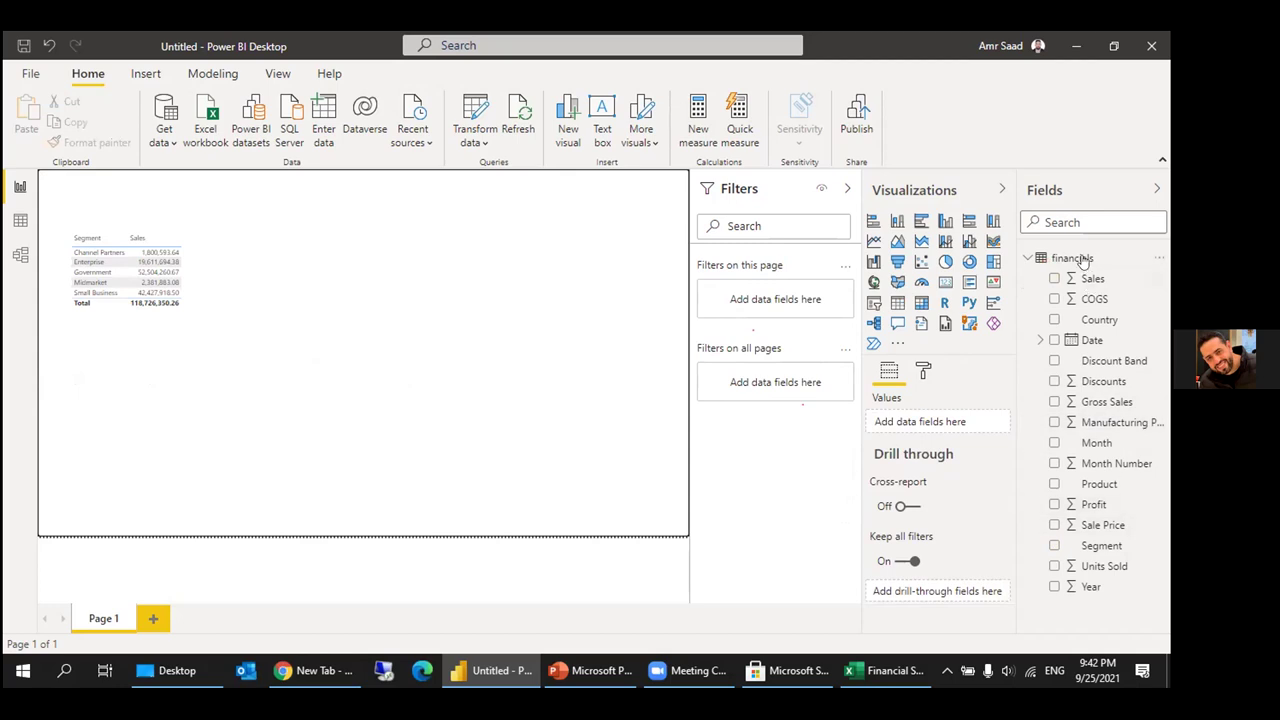
Build a Sales by Segment chart to the right of the table, try it as an area chart and make it a stacked bar chart.
drag(1085, 278, 409, 271)
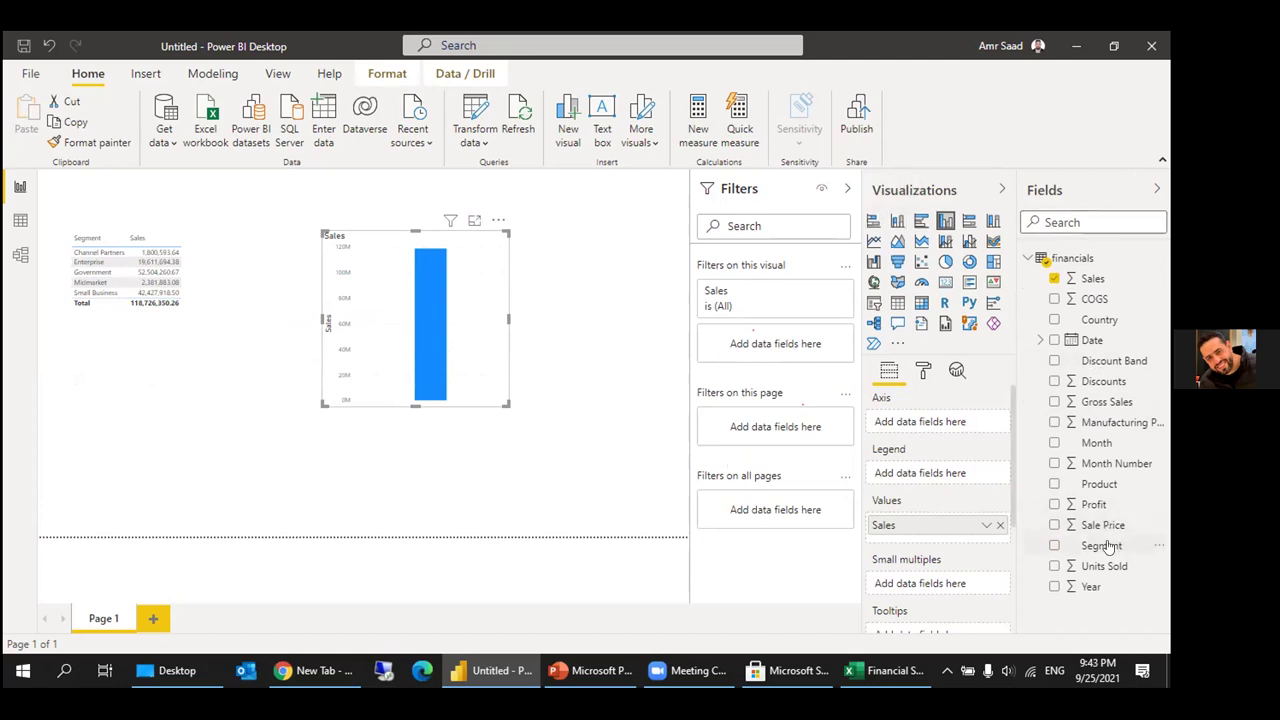
drag(1102, 545, 476, 333)
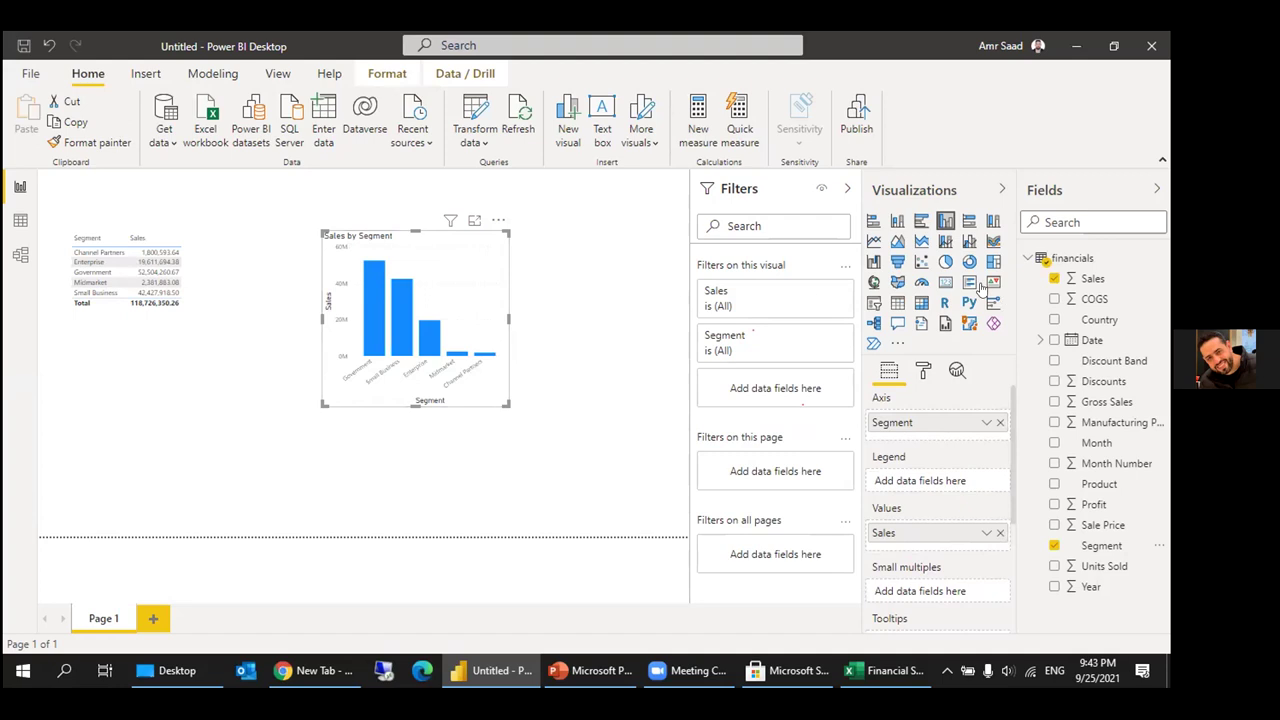
click(897, 241)
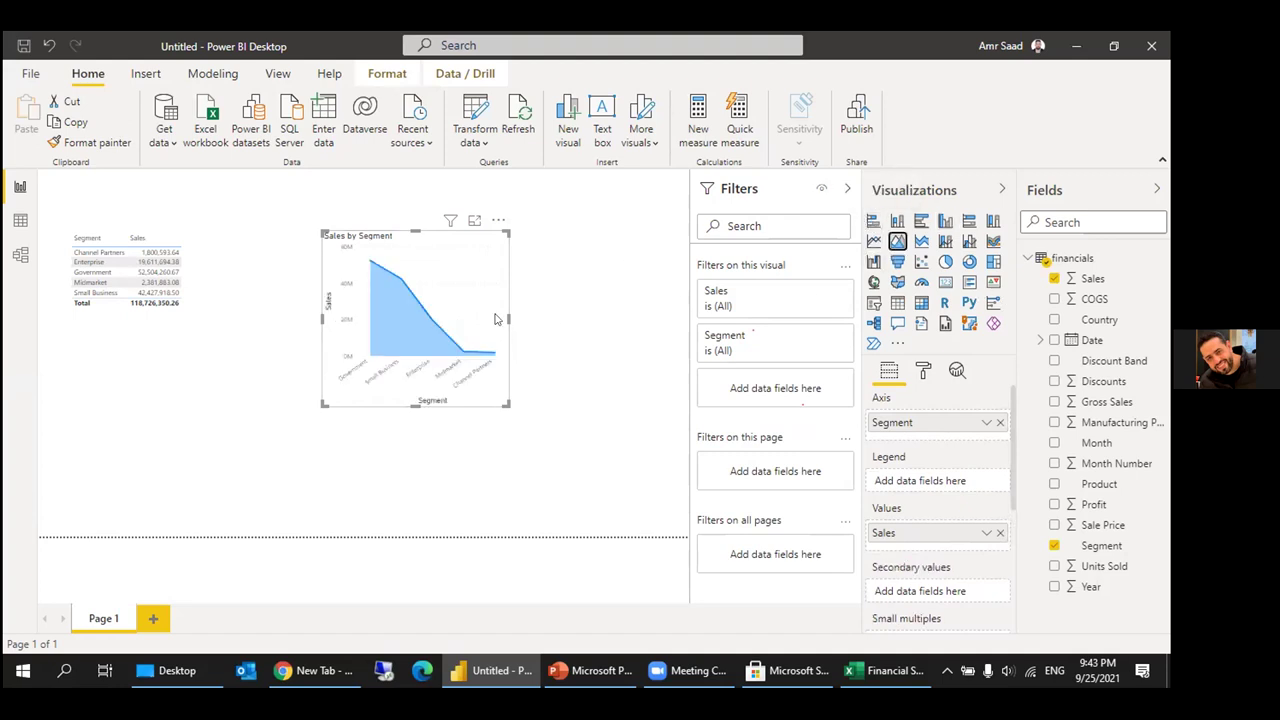
click(873, 221)
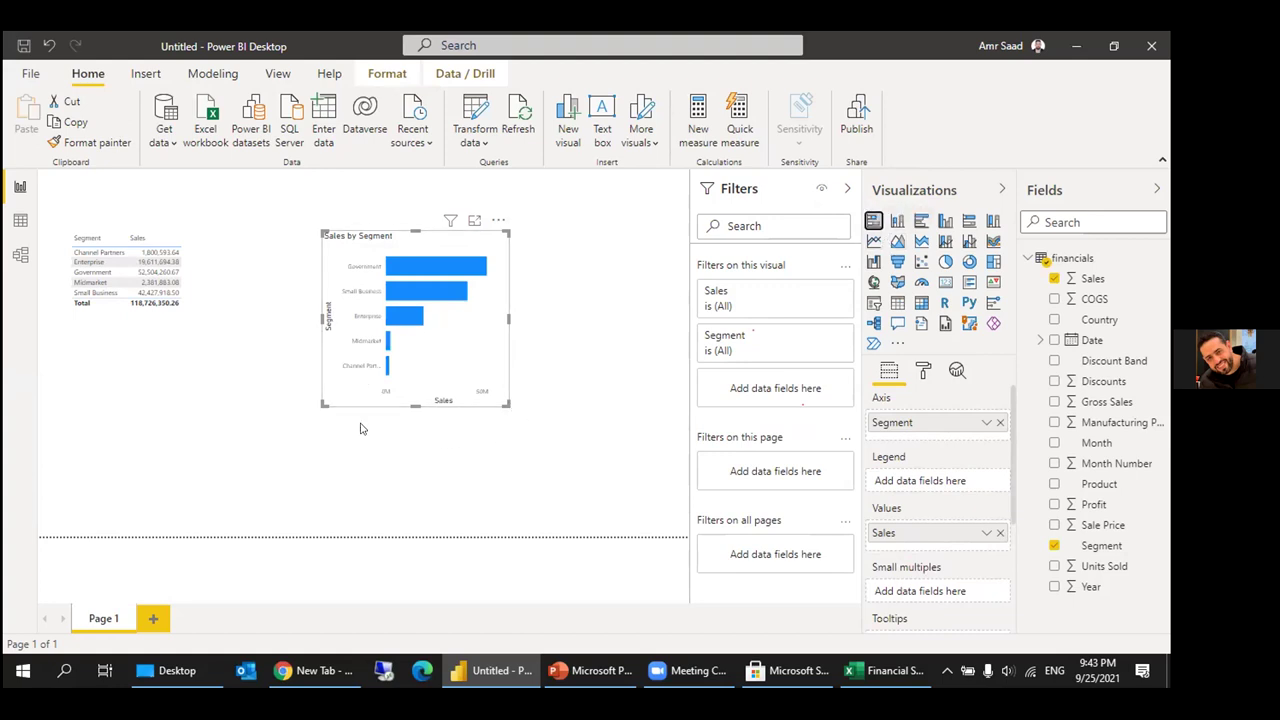
Move the Sales by Segment bar chart closer to the table and deselect it.
click(228, 352)
drag(337, 368, 271, 368)
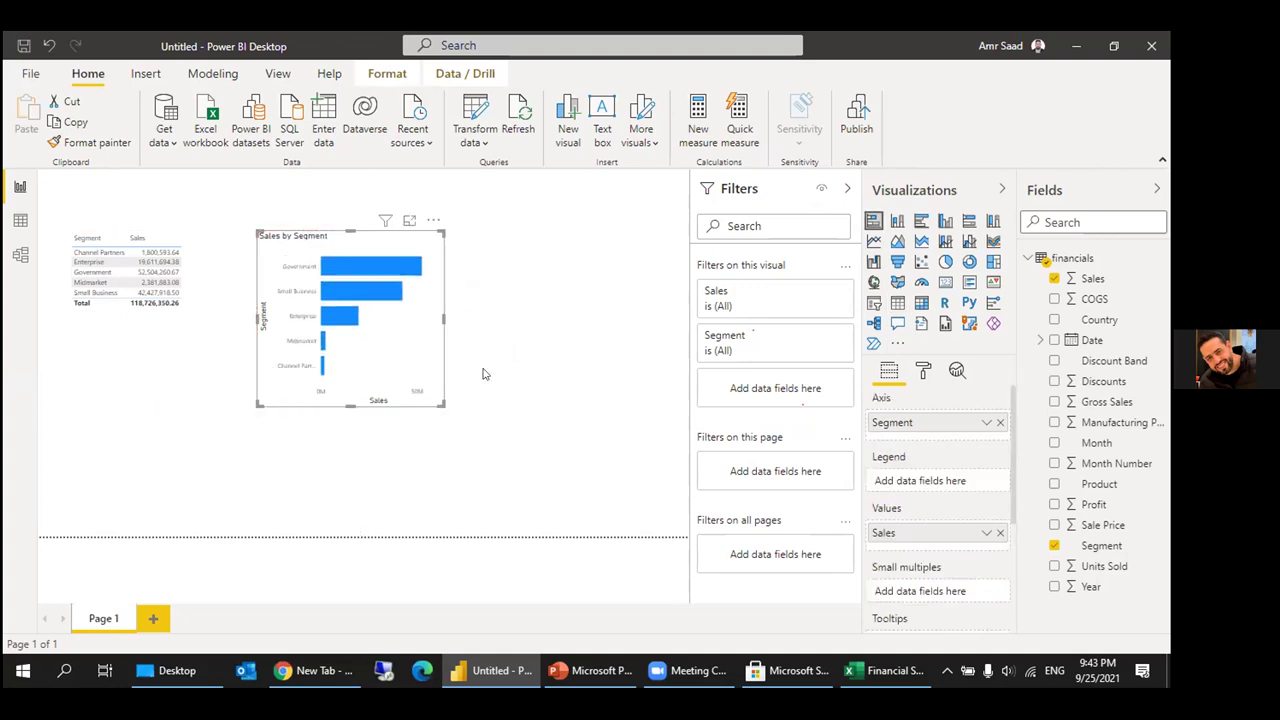
click(500, 392)
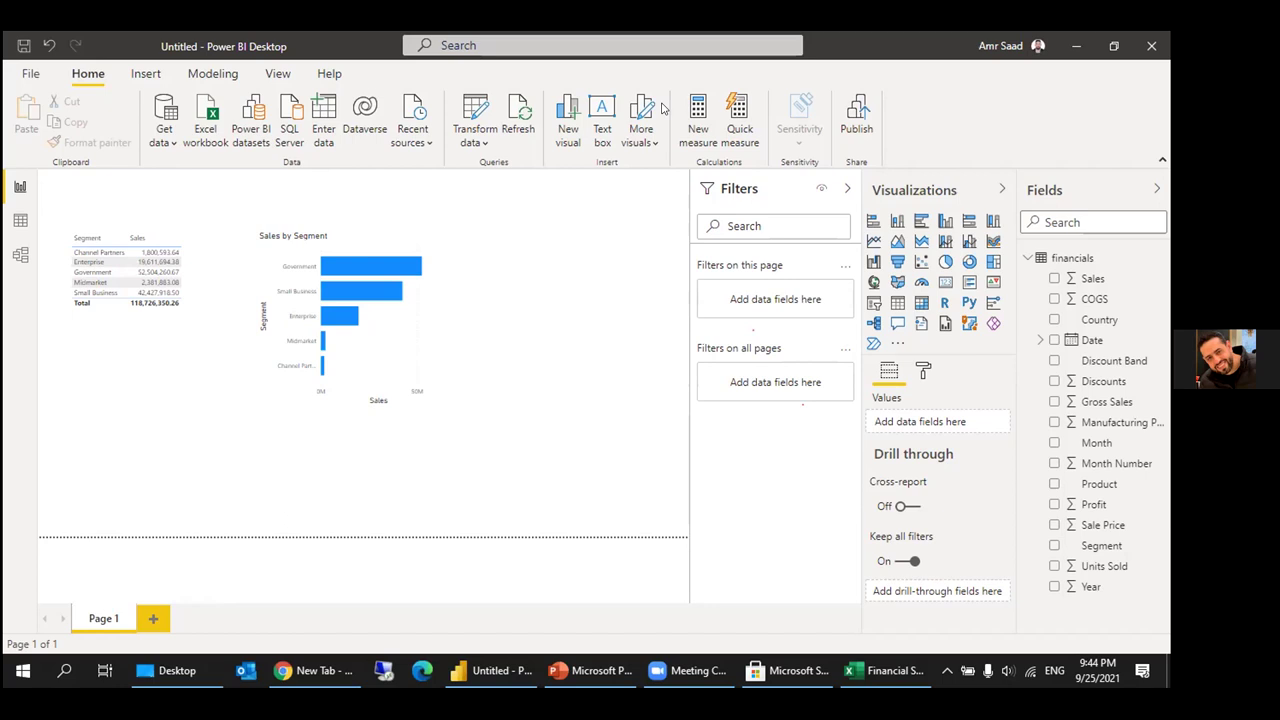
click(446, 451)
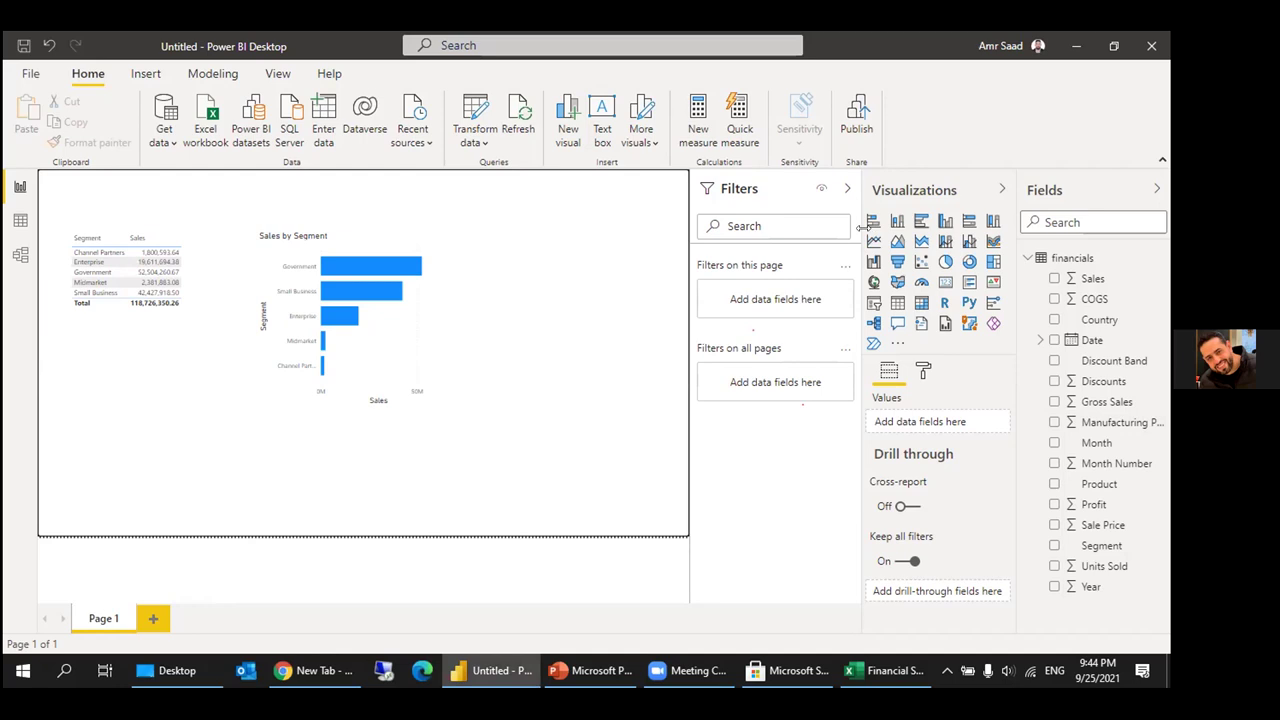